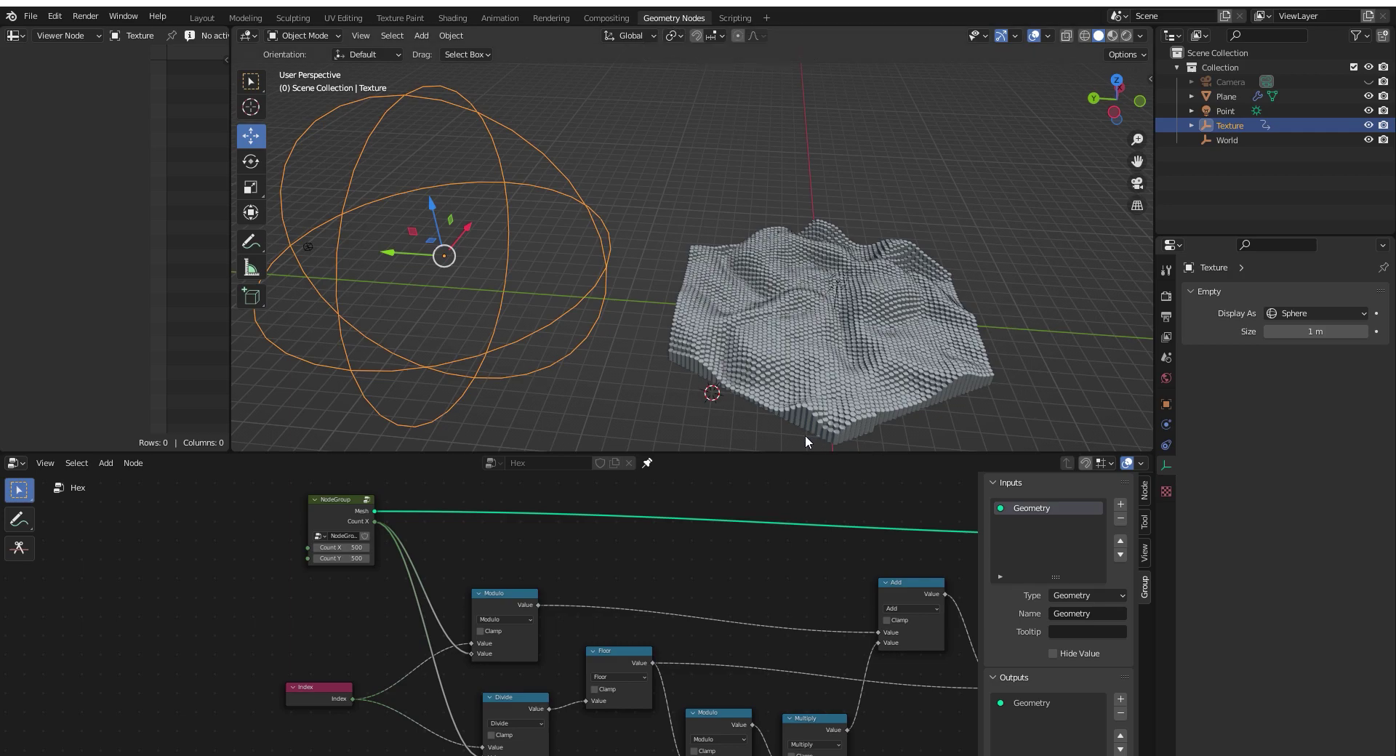
Move the Modulo and Multiply nodes up and left to tidy the Hex node layout
{"action": "scroll", "coordinate": [736, 663], "scroll_direction": "down", "scroll_amount": 2}
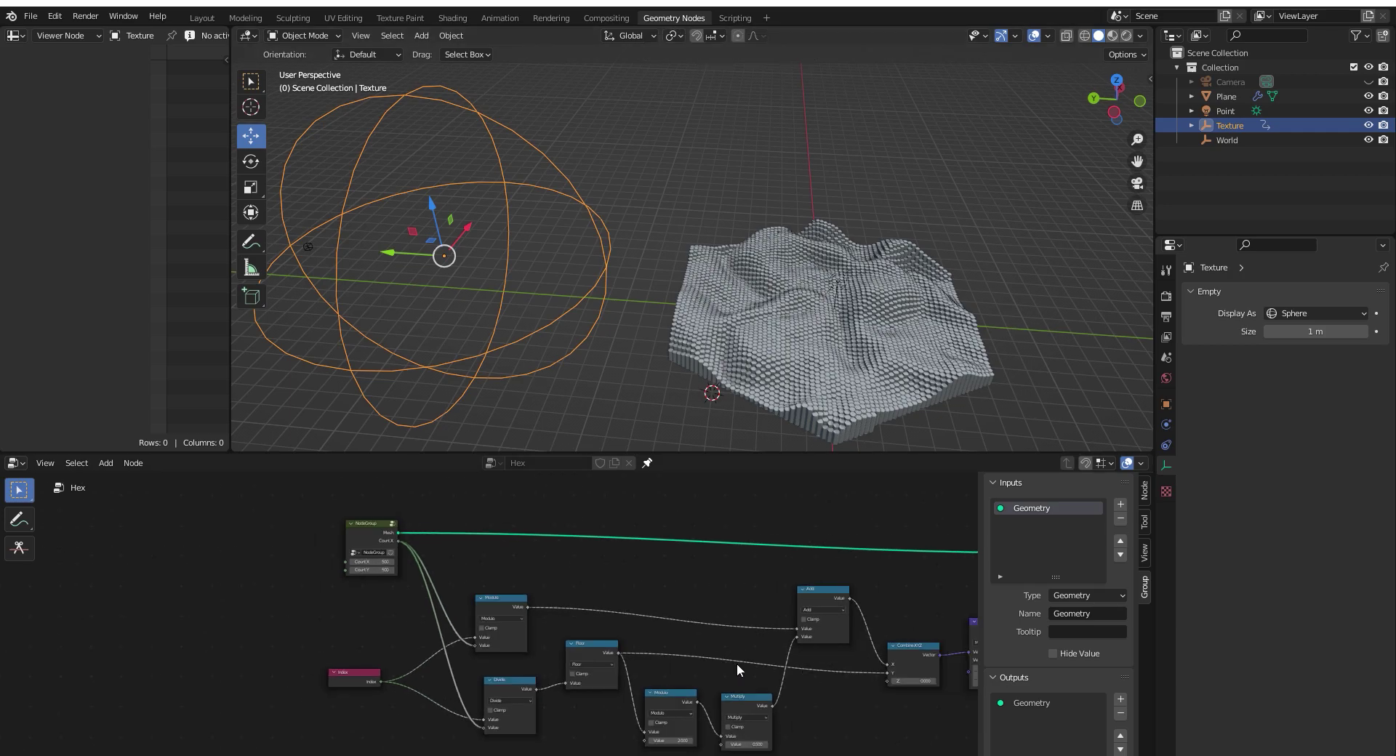
{"action": "middle_click_drag", "start_coordinate": [736, 663], "coordinate": [617, 643]}
{"action": "scroll", "coordinate": [521, 623], "scroll_direction": "up", "scroll_amount": 3}
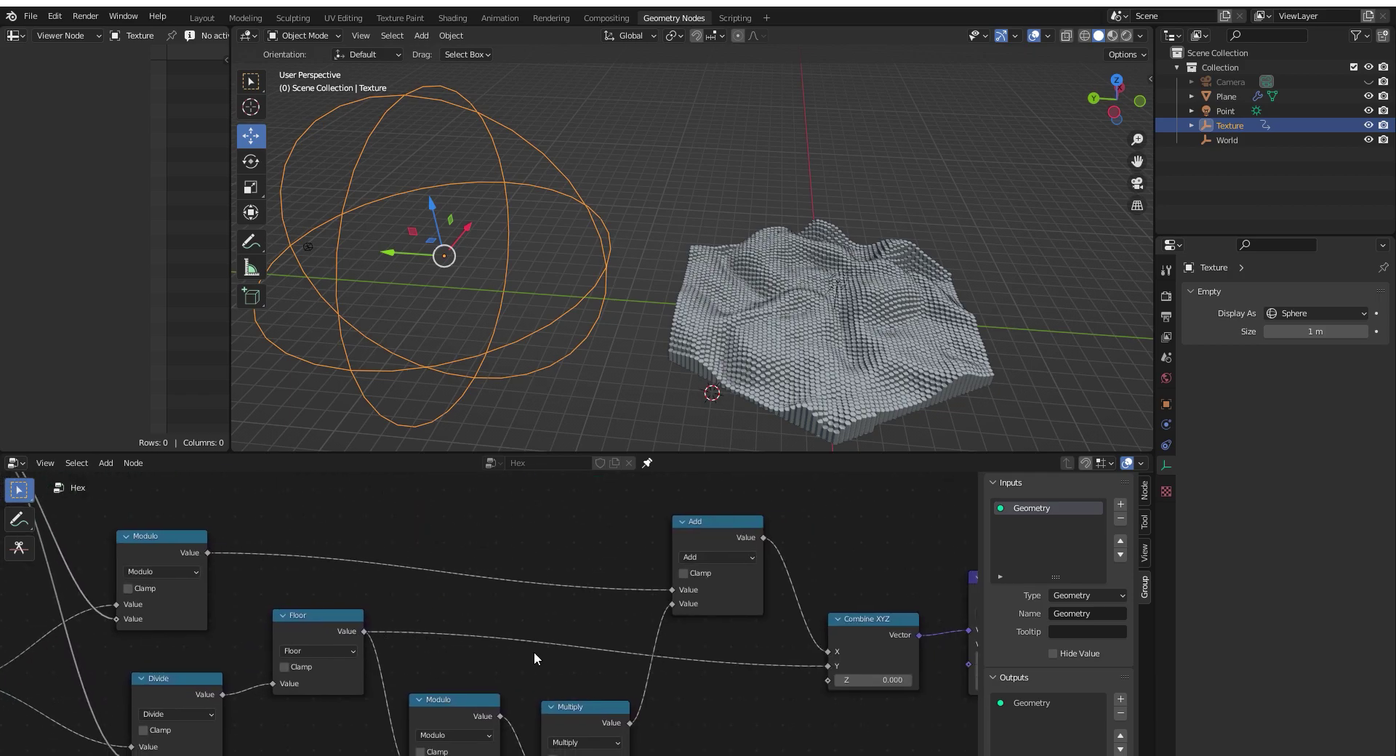
{"action": "middle_click_drag", "start_coordinate": [534, 652], "coordinate": [517, 600]}
{"action": "left_click_drag", "start_coordinate": [436, 648], "coordinate": [427, 598]}
{"action": "left_click_drag", "start_coordinate": [569, 652], "coordinate": [553, 598]}
Pan right across Combine XYZ and Set Position to the Bounding Box, Add and Scale nodes
{"action": "middle_click_drag", "start_coordinate": [731, 658], "coordinate": [437, 718]}
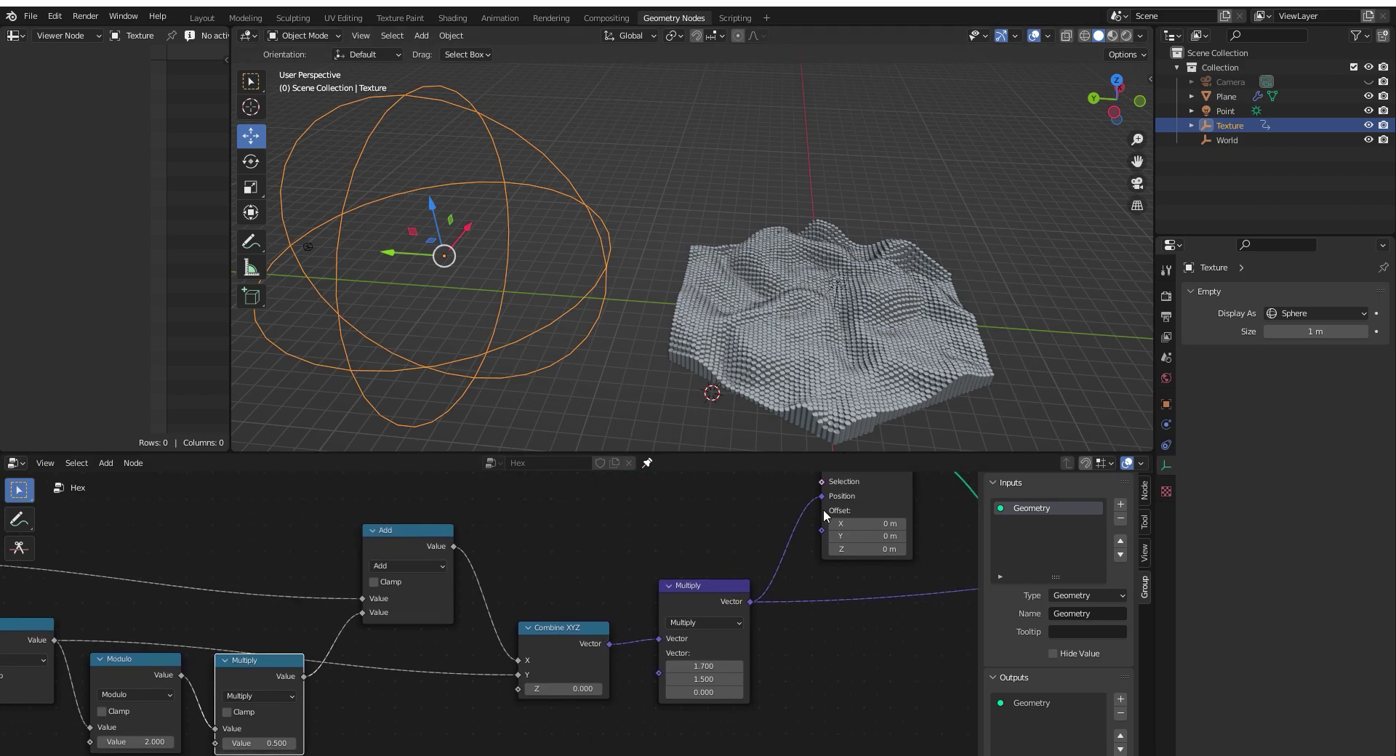
{"action": "middle_click_drag", "start_coordinate": [839, 596], "coordinate": [666, 707]}
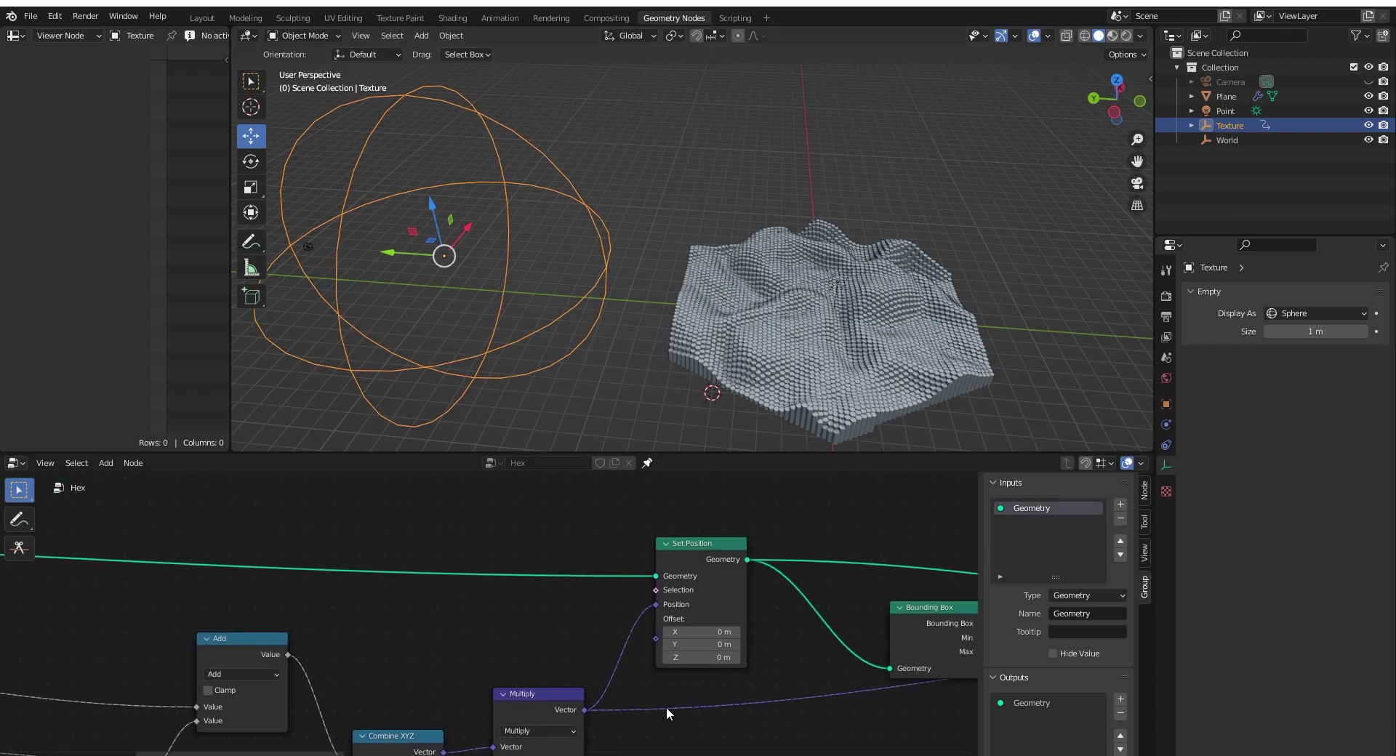
{"action": "middle_click_drag", "start_coordinate": [826, 687], "coordinate": [452, 670]}
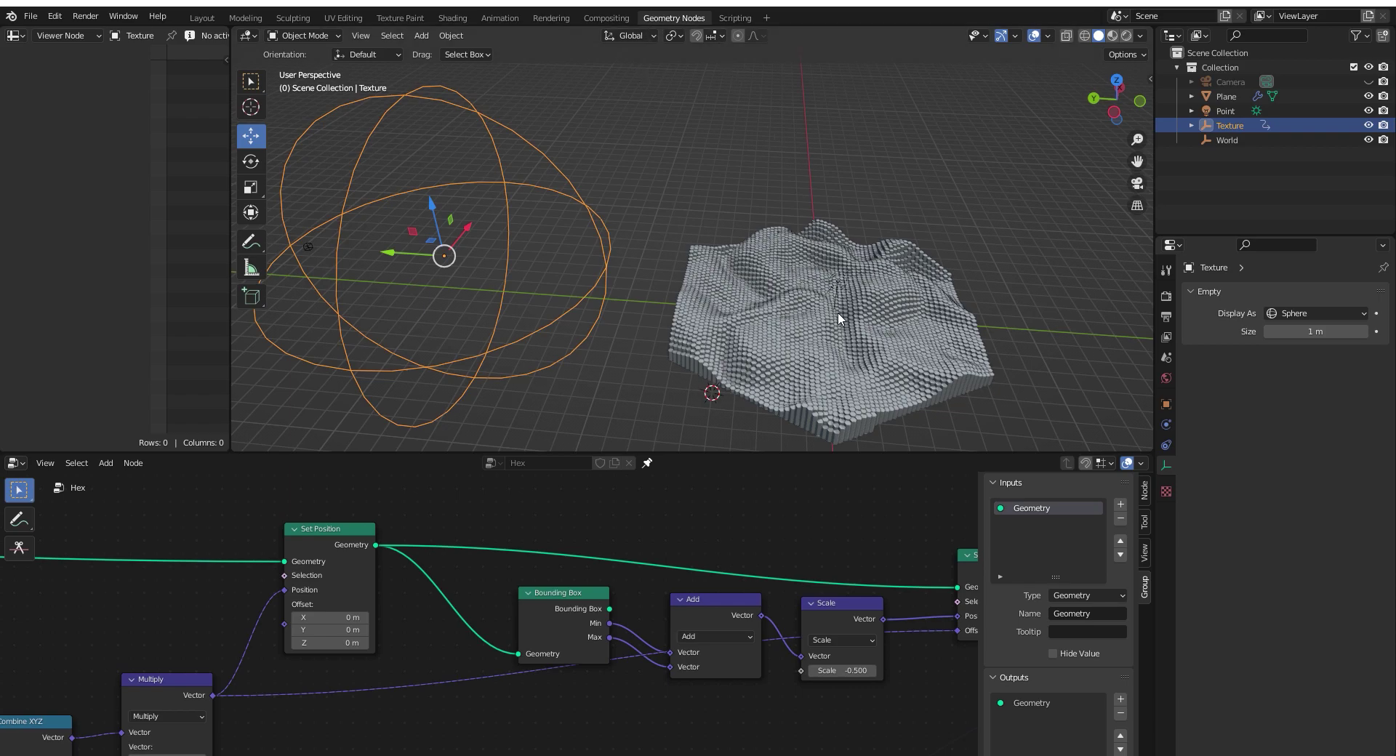
Select the Texture sphere empty and slide it back and forth along Y
{"action": "left_click", "coordinate": [635, 336]}
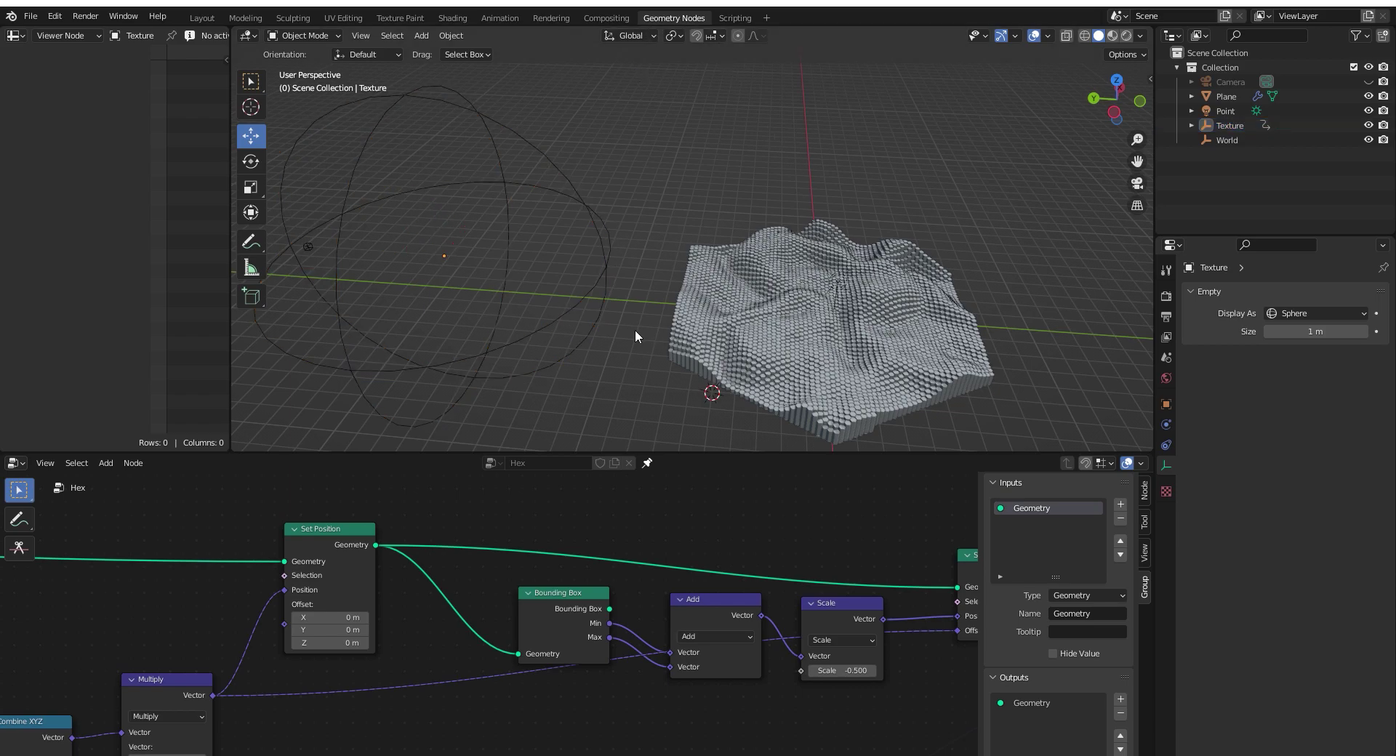
{"action": "left_click", "coordinate": [566, 317]}
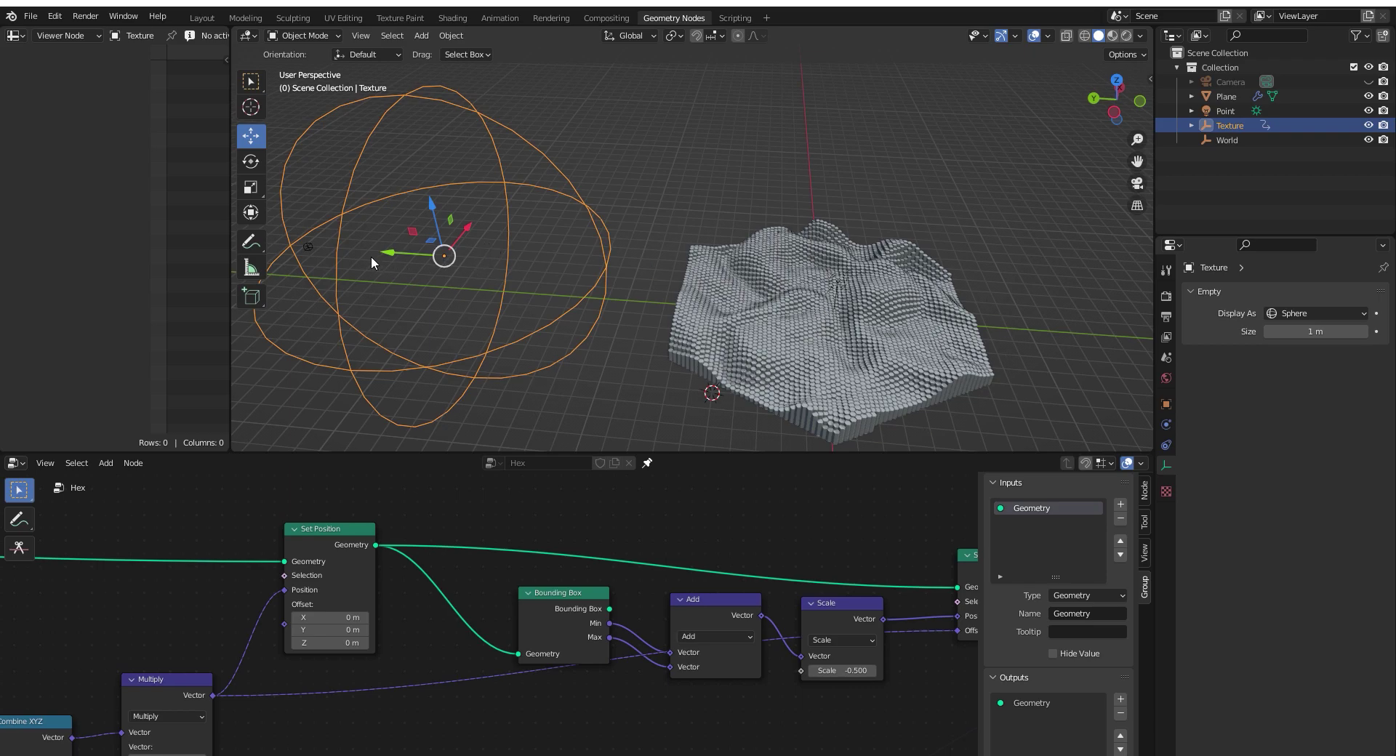
{"action": "left_click_drag", "start_coordinate": [404, 251], "coordinate": [421, 295]}
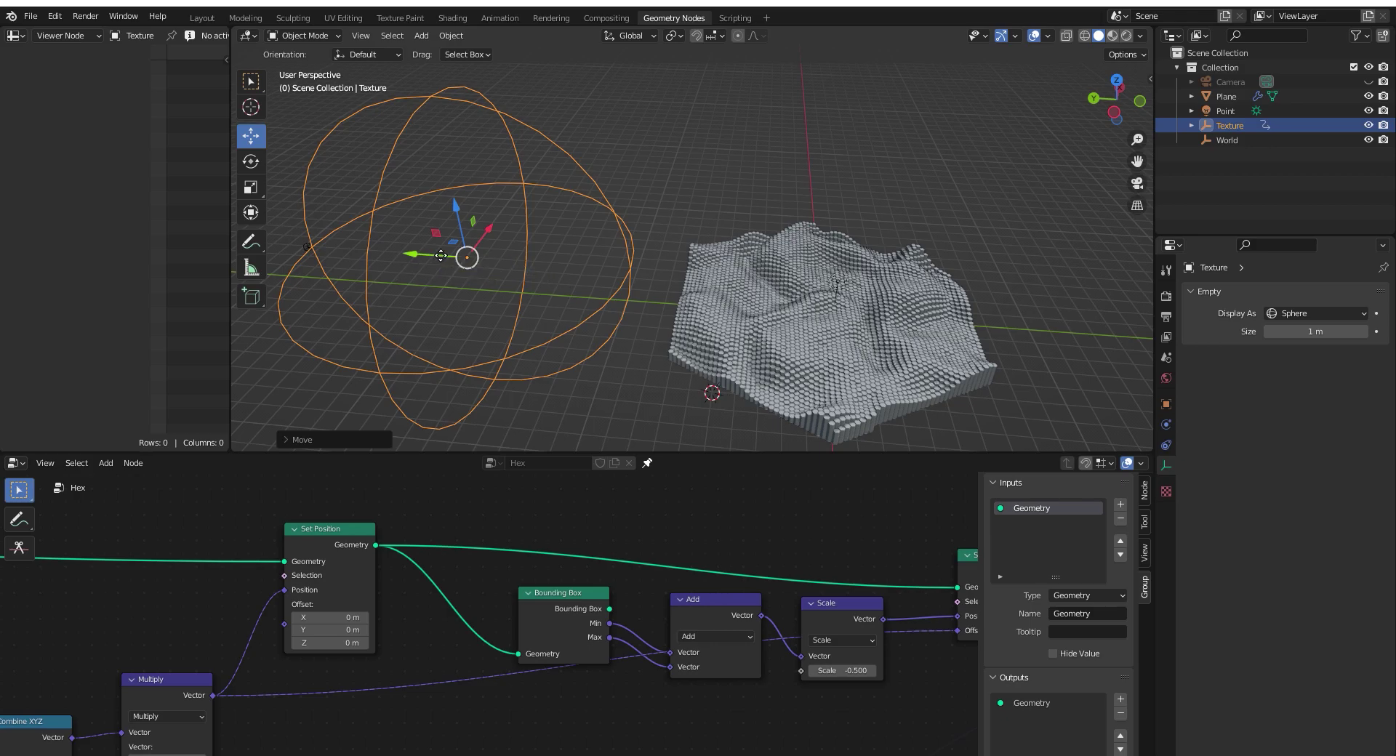
{"action": "mouse_move", "coordinate": [421, 255]}
{"action": "left_mouse_down"}
{"action": "mouse_move", "coordinate": [615, 265]}
{"action": "mouse_move", "coordinate": [407, 293]}
{"action": "left_mouse_up"}
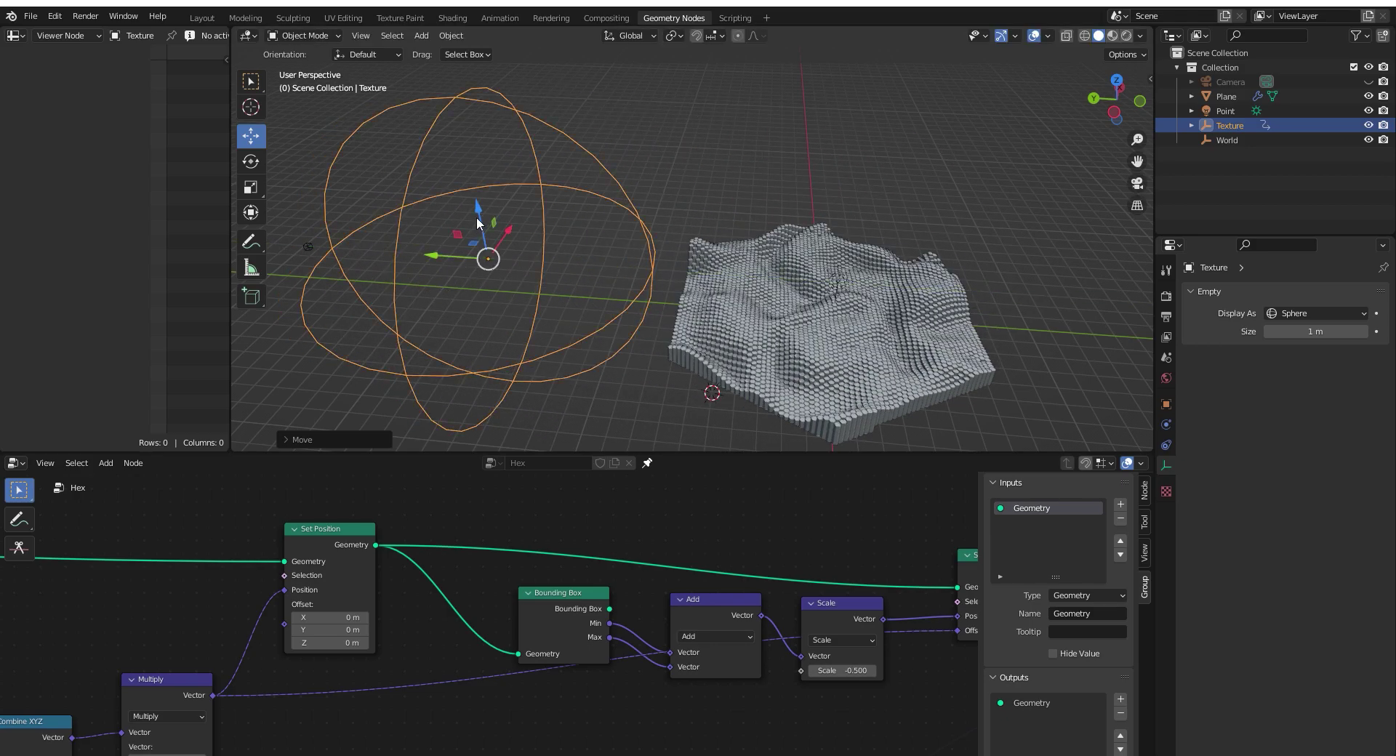
Preview the terrain in Rendered shading while moving the empty further along Y, then return to Solid
{"action": "left_click", "coordinate": [1126, 35]}
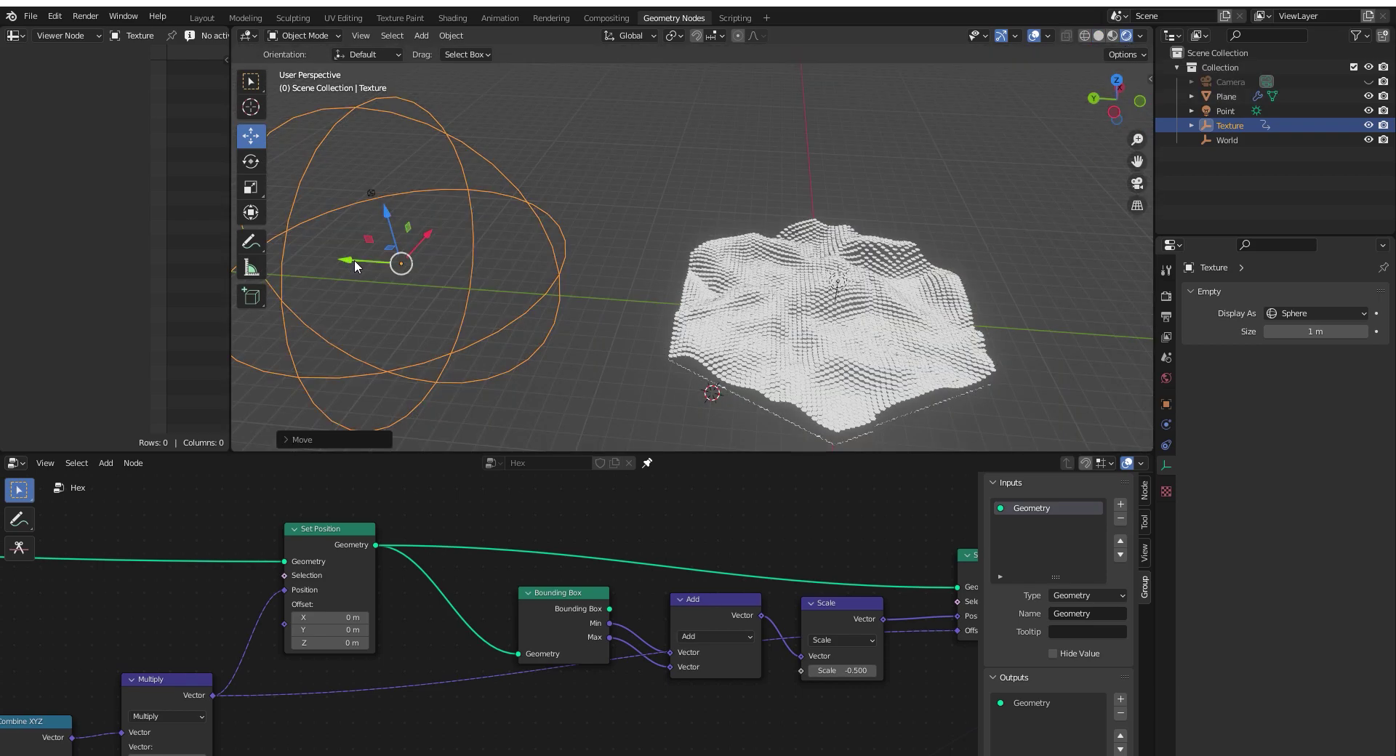
{"action": "mouse_move", "coordinate": [355, 263]}
{"action": "left_mouse_down"}
{"action": "mouse_move", "coordinate": [446, 275]}
{"action": "mouse_move", "coordinate": [386, 268]}
{"action": "mouse_move", "coordinate": [397, 287]}
{"action": "left_mouse_up"}
{"action": "left_click", "coordinate": [1099, 36]}
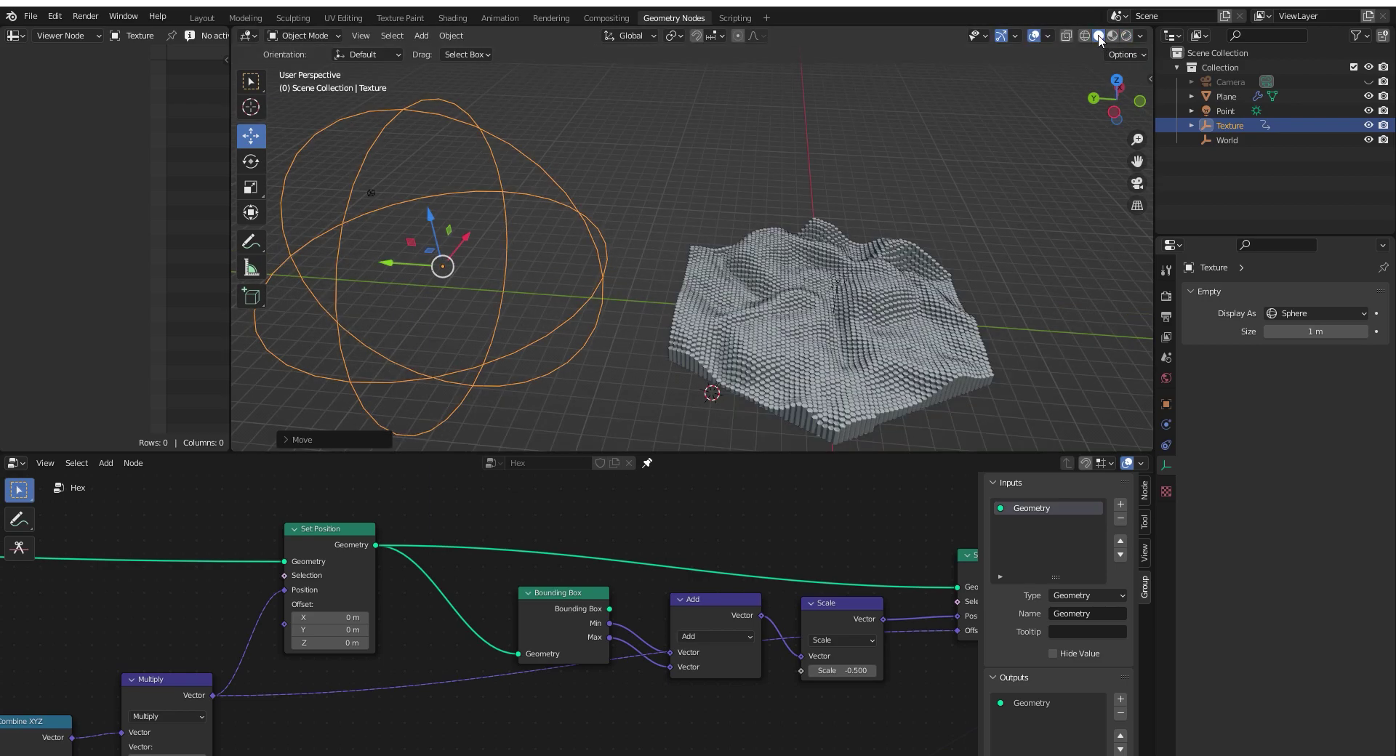
{"action": "left_click_drag", "start_coordinate": [399, 264], "coordinate": [427, 273]}
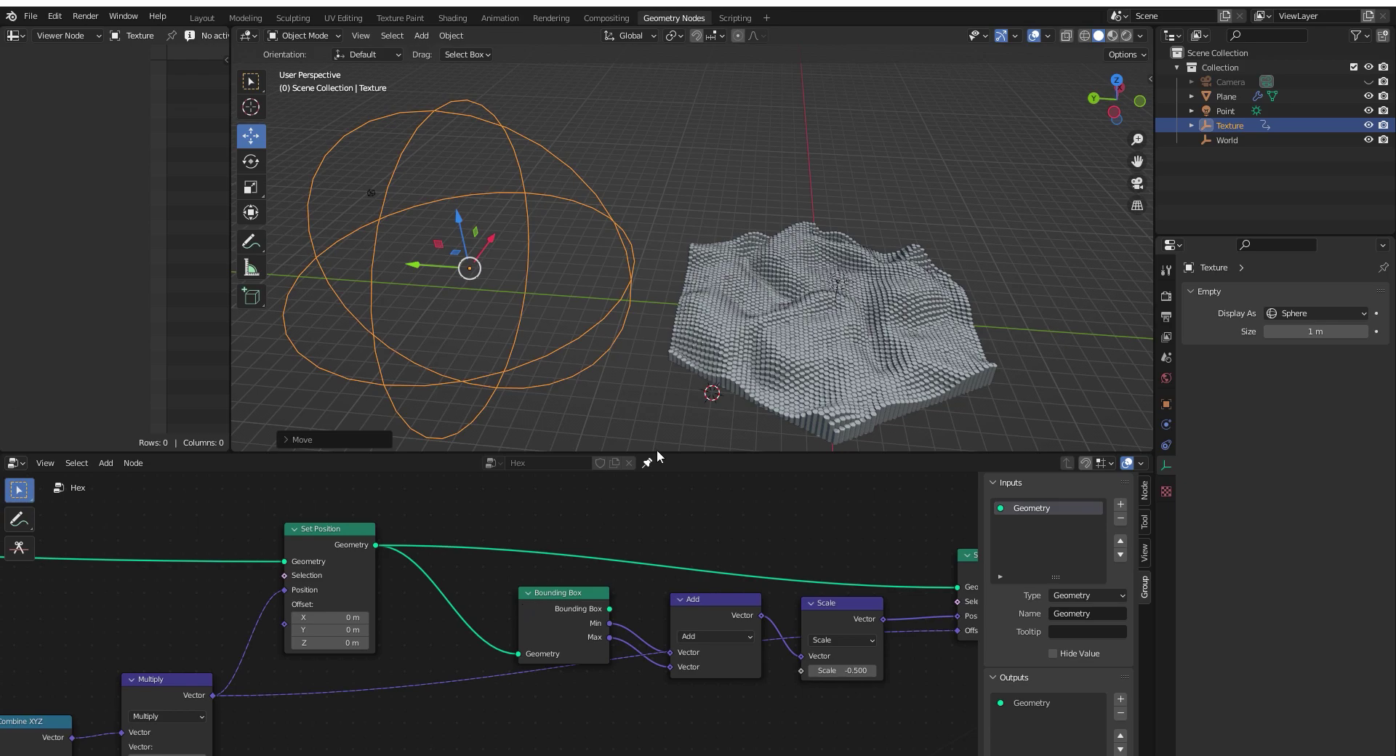
Zoom out and pan the node editor to show the Object Info node and lower chain
{"action": "scroll", "coordinate": [654, 538], "scroll_direction": "down", "scroll_amount": 3}
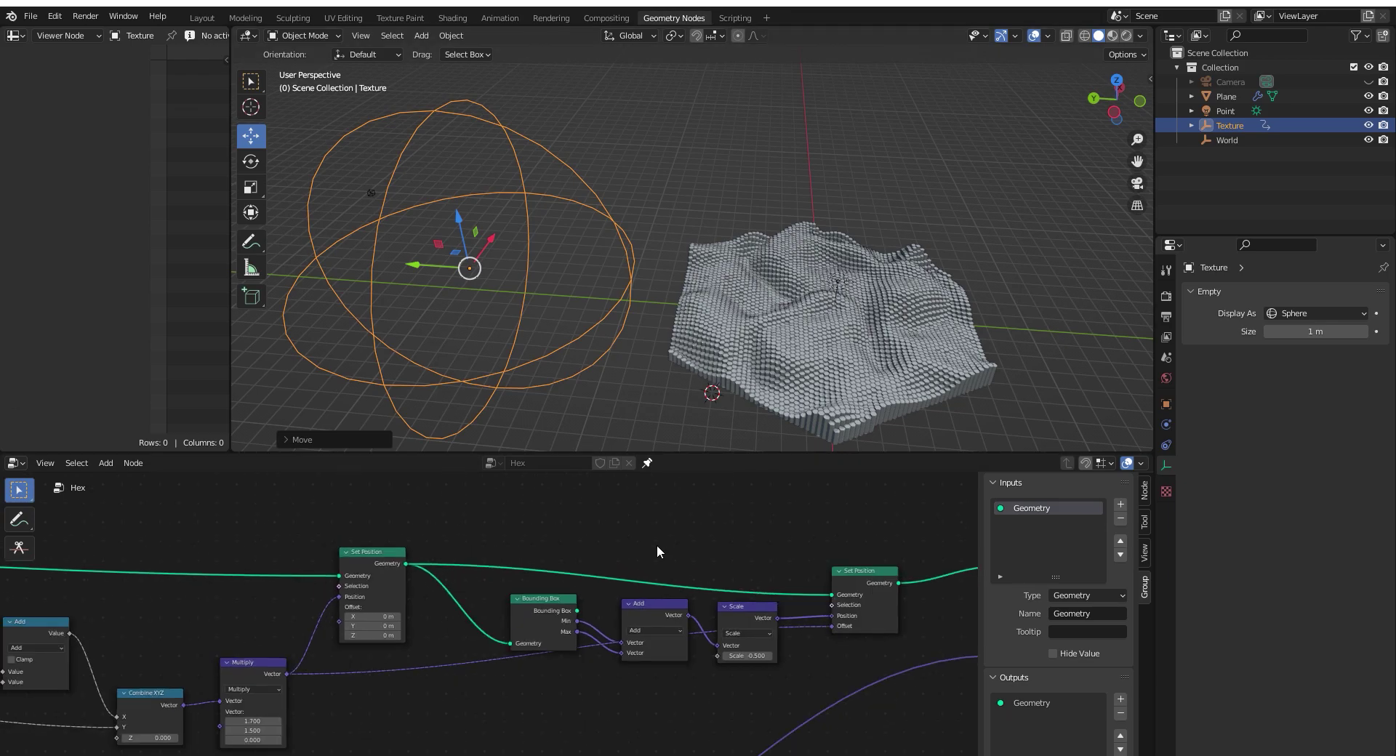
{"action": "scroll", "coordinate": [620, 589], "scroll_direction": "left", "scroll_amount": 5, "text": "ctrl"}
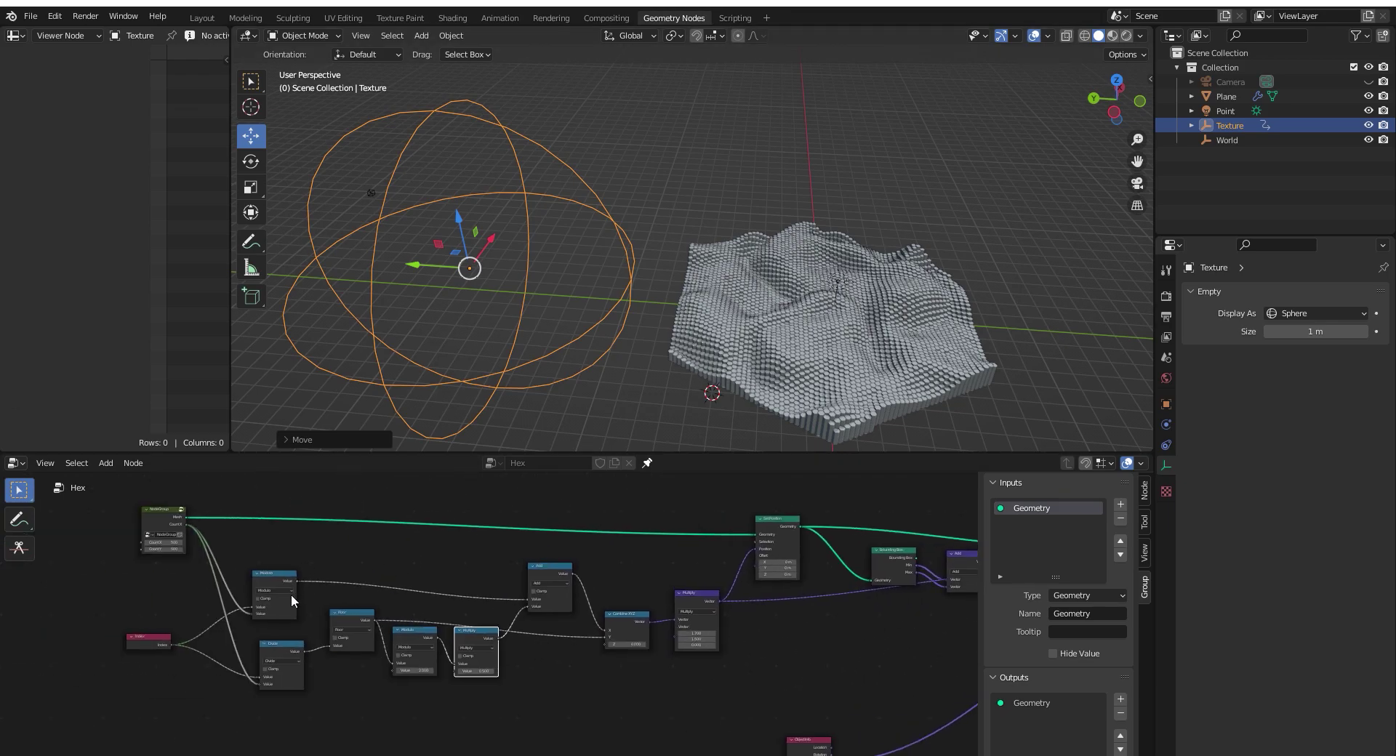
{"action": "middle_click_drag", "start_coordinate": [805, 710], "coordinate": [413, 574]}
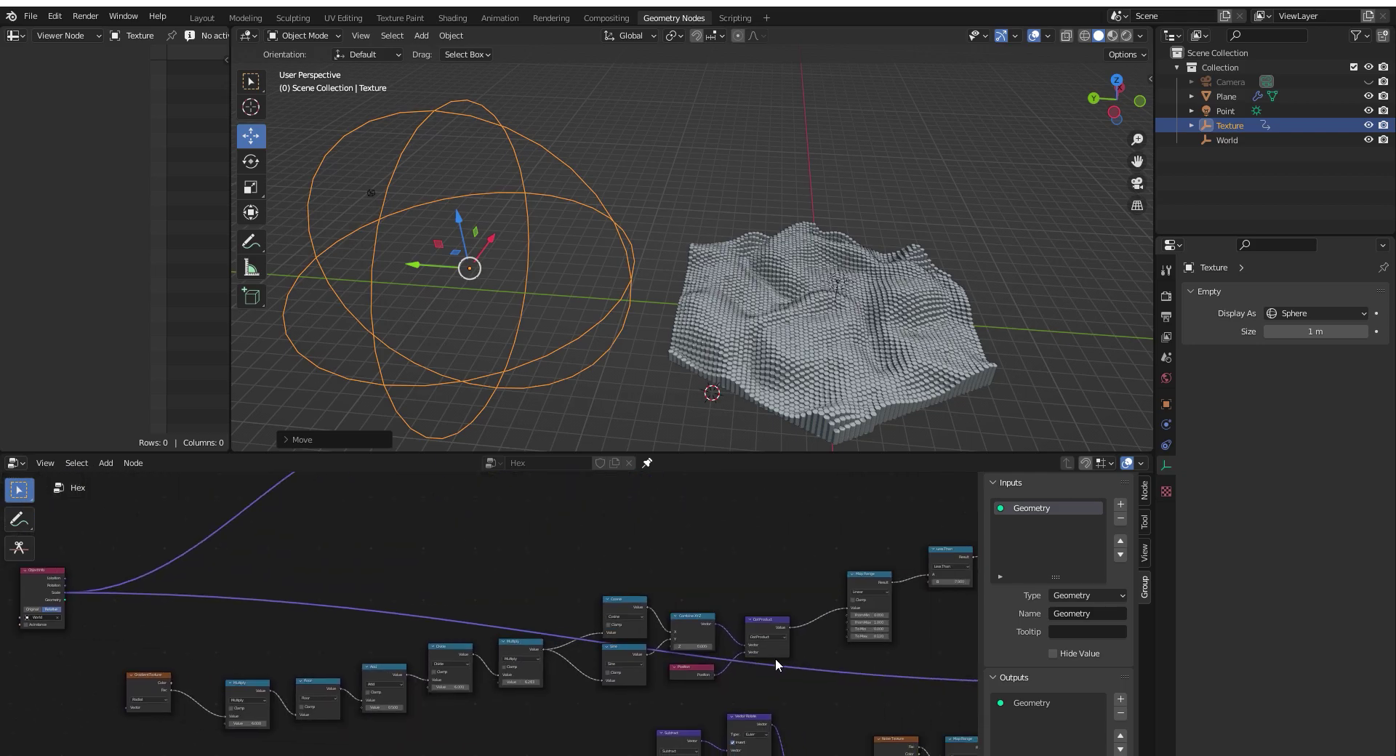
Bring the Firefox window with the tutorial to front and maximize it
{"action": "key", "text": "alt+Tab"}
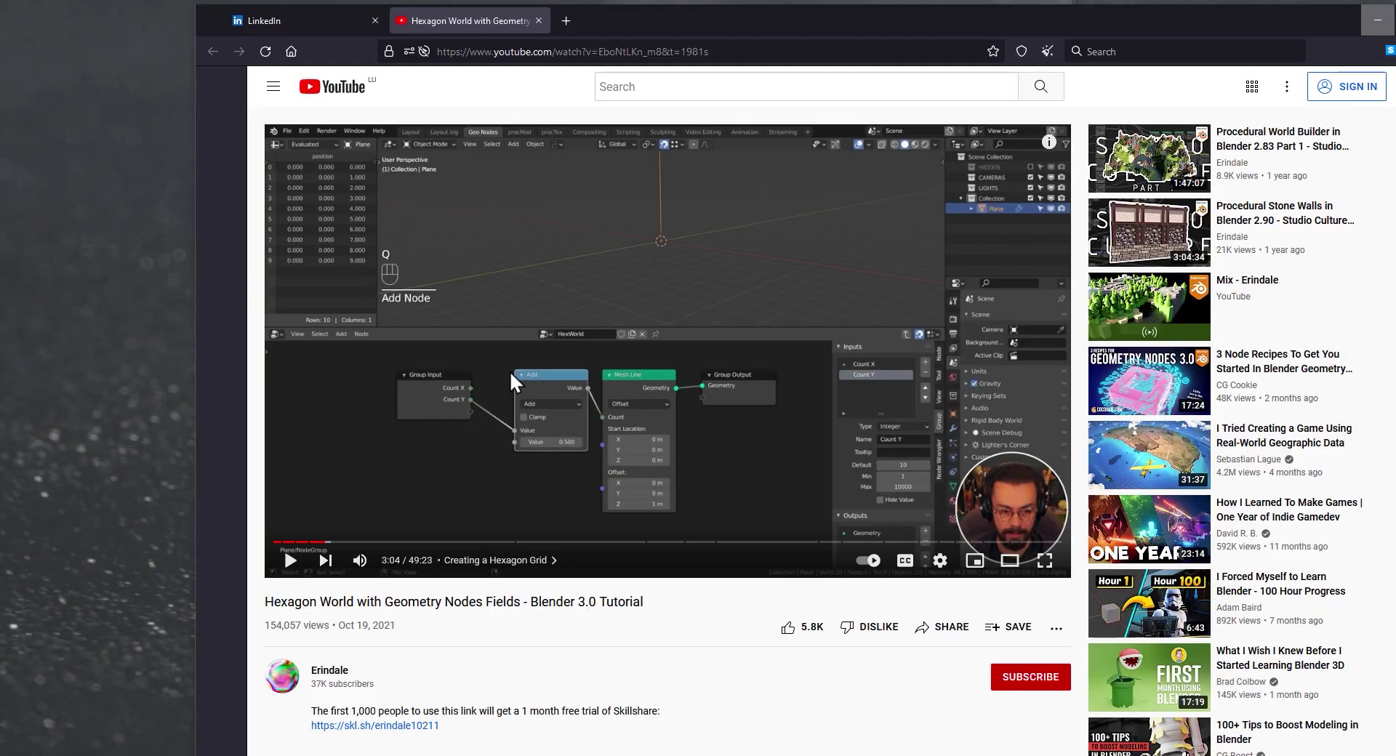
{"action": "key", "text": "alt+Tab"}
{"action": "key", "text": "alt+Tab"}
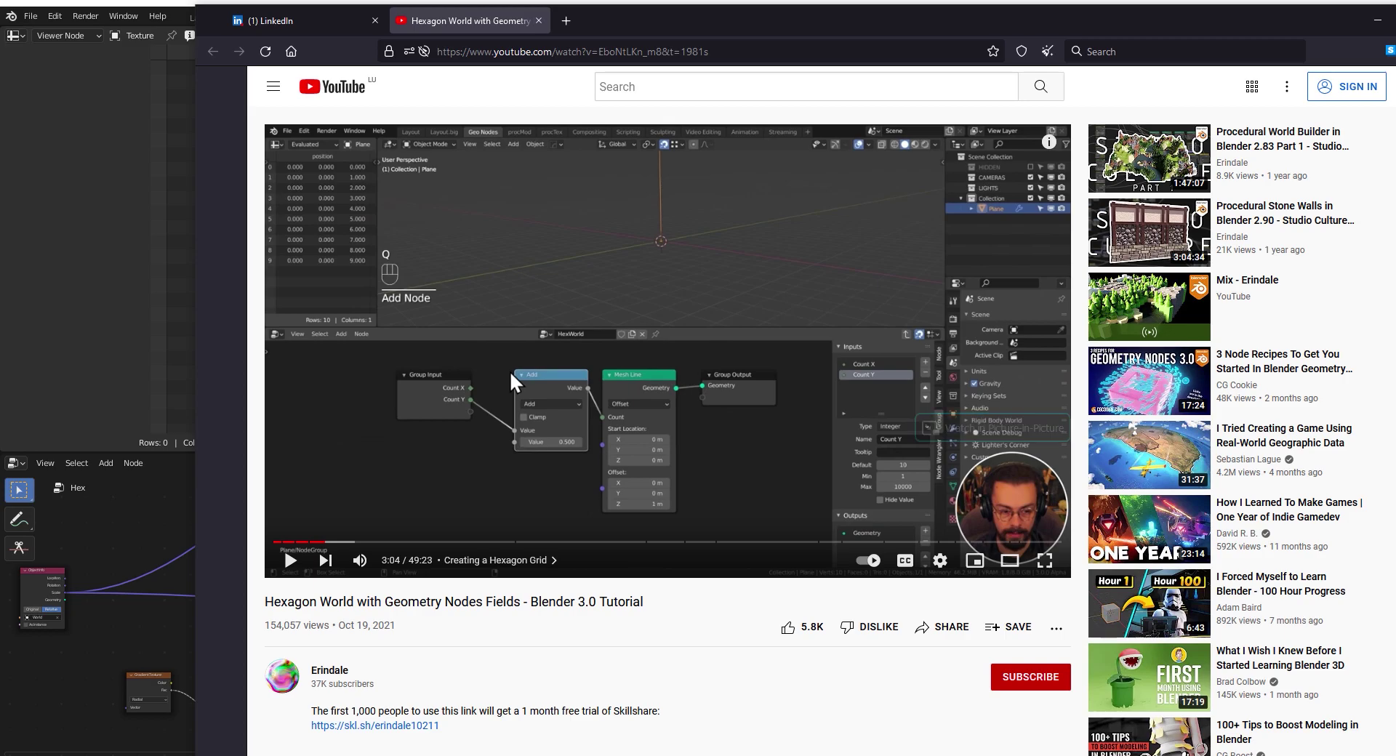
{"action": "key", "text": "super+Up"}
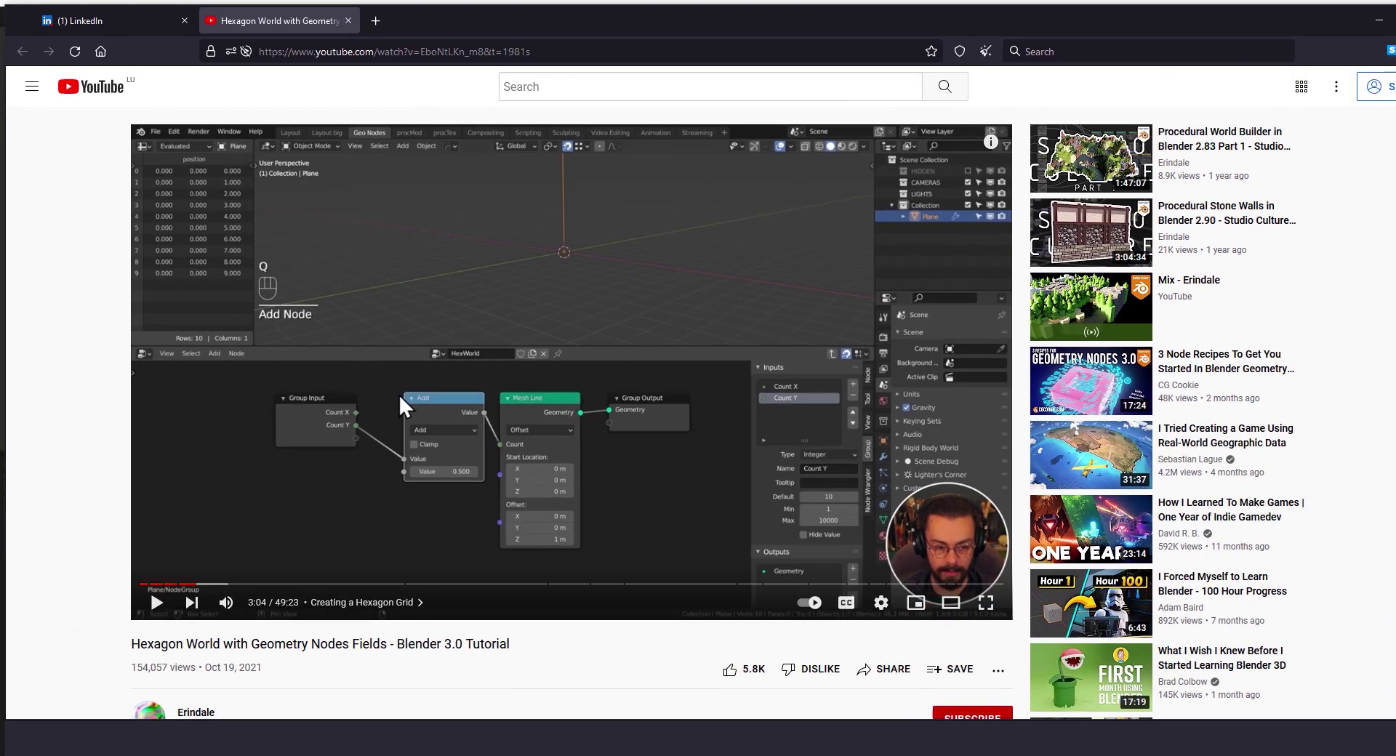
Seek through the height map and water shader chapters, mute and pause, then return to the hexagonal mask section
{"action": "left_click", "coordinate": [702, 587]}
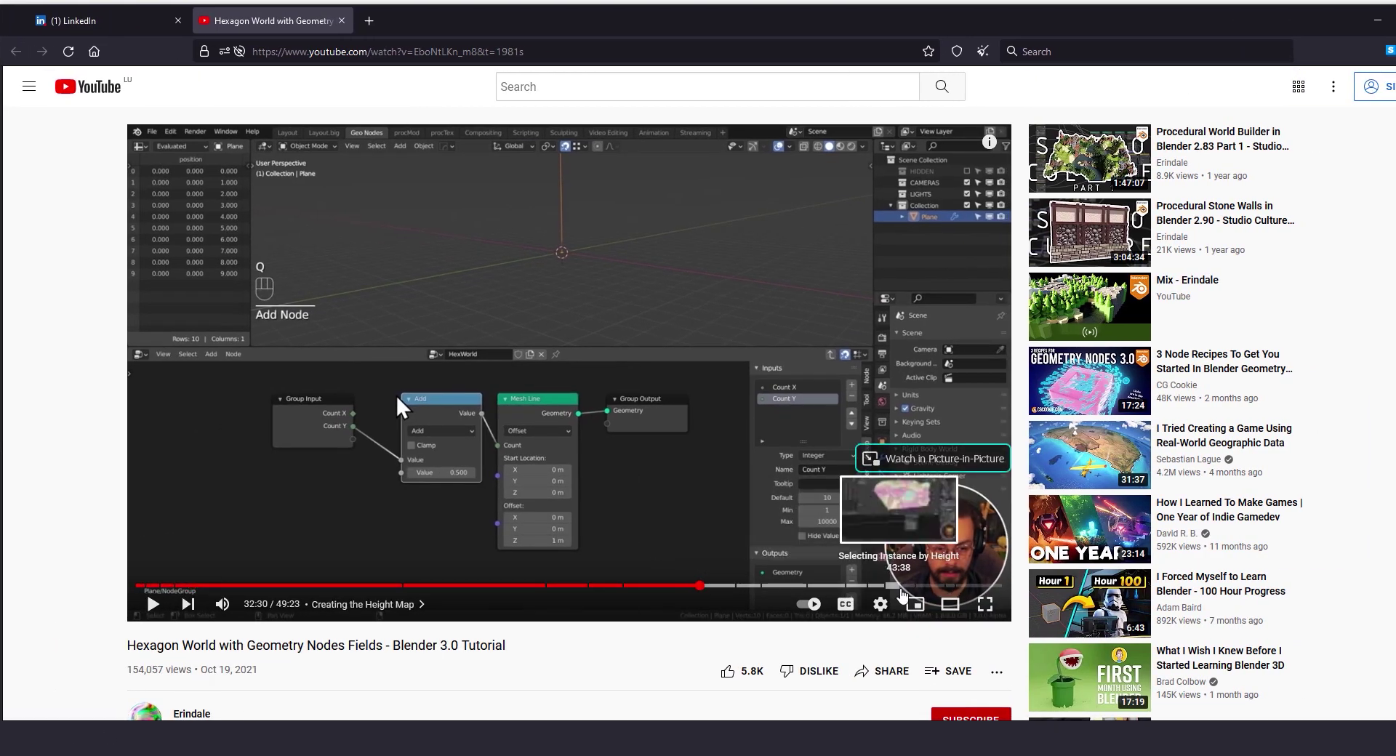
{"action": "left_click", "coordinate": [931, 586]}
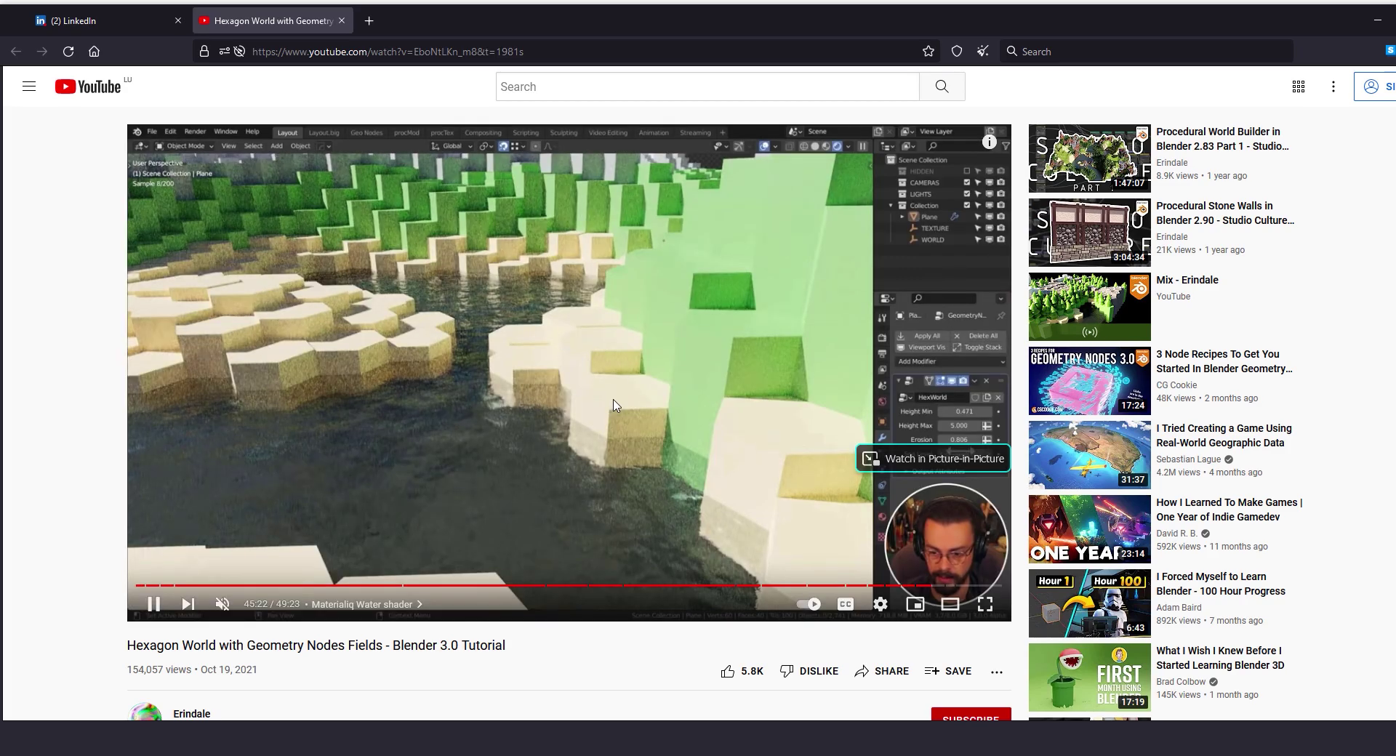
{"action": "key", "text": "m"}
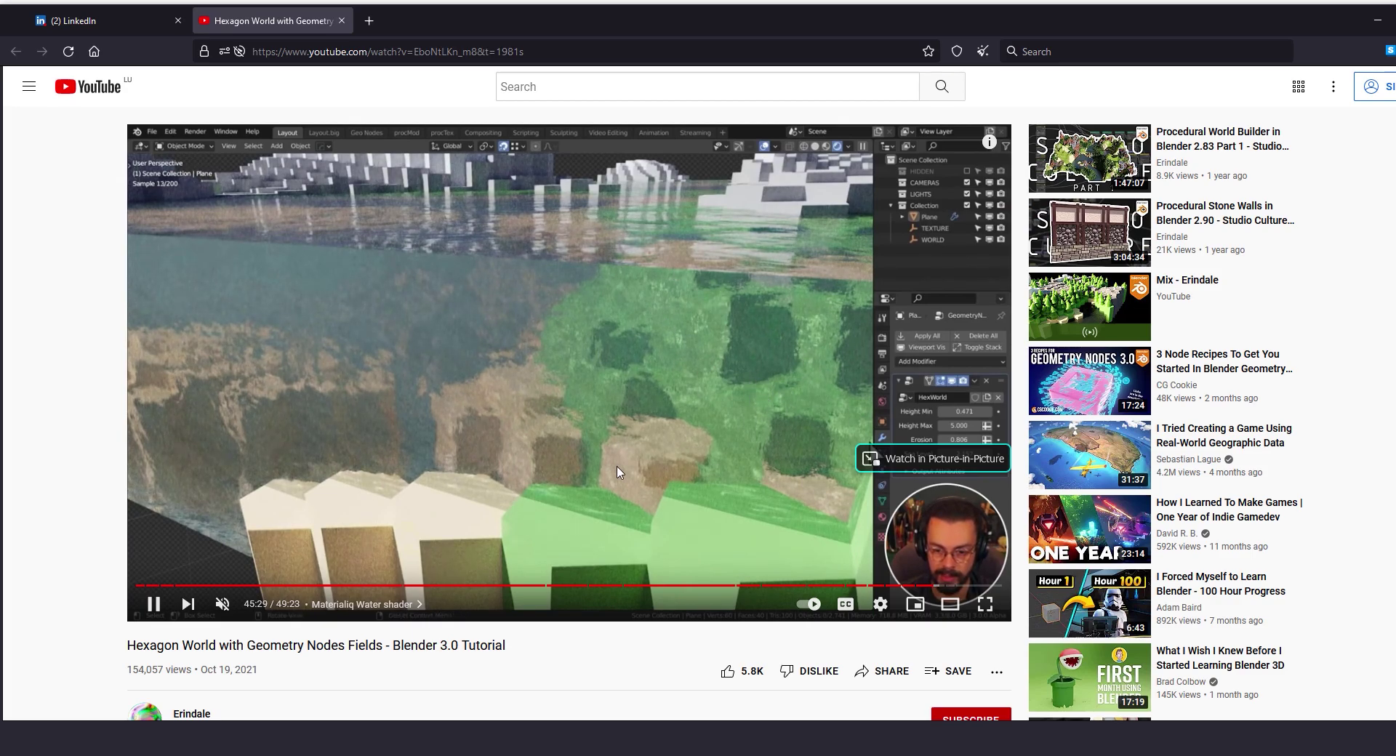
{"action": "left_click", "coordinate": [691, 440]}
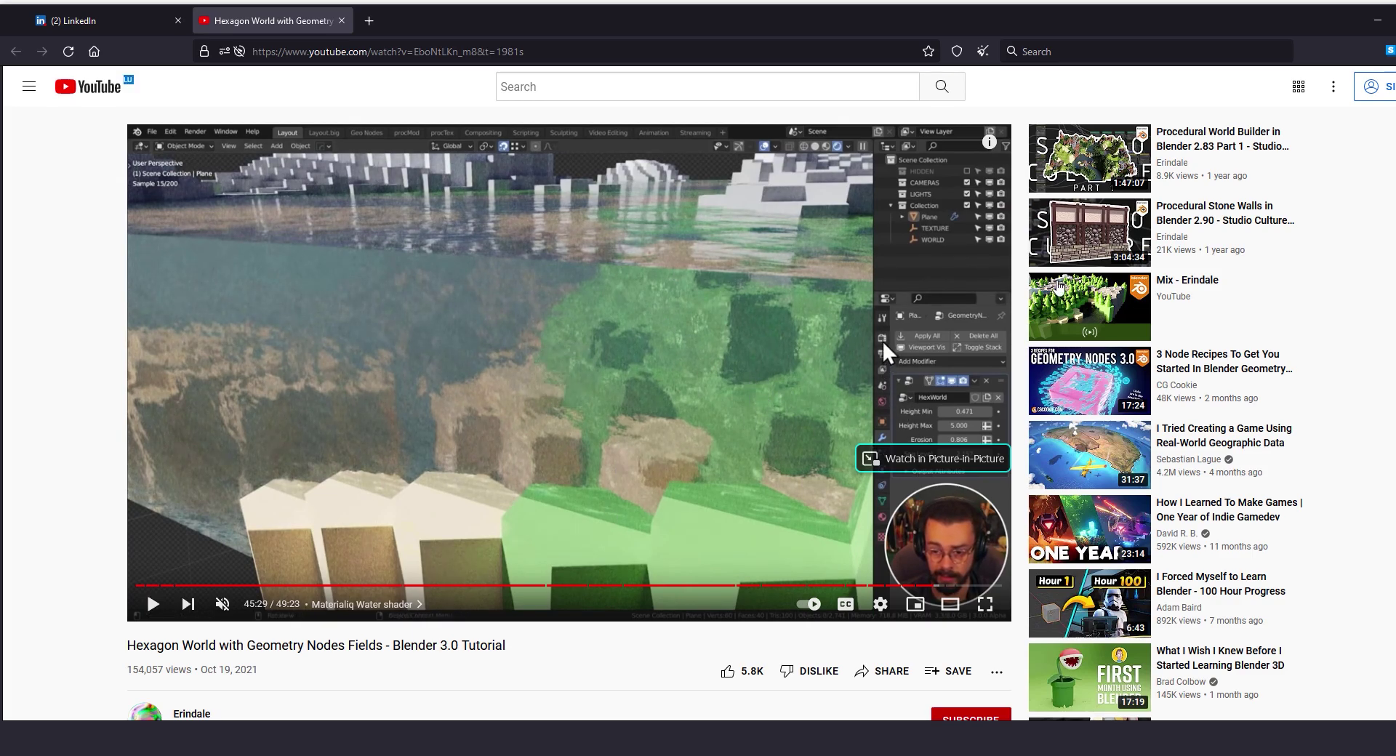
{"action": "left_click", "coordinate": [527, 584]}
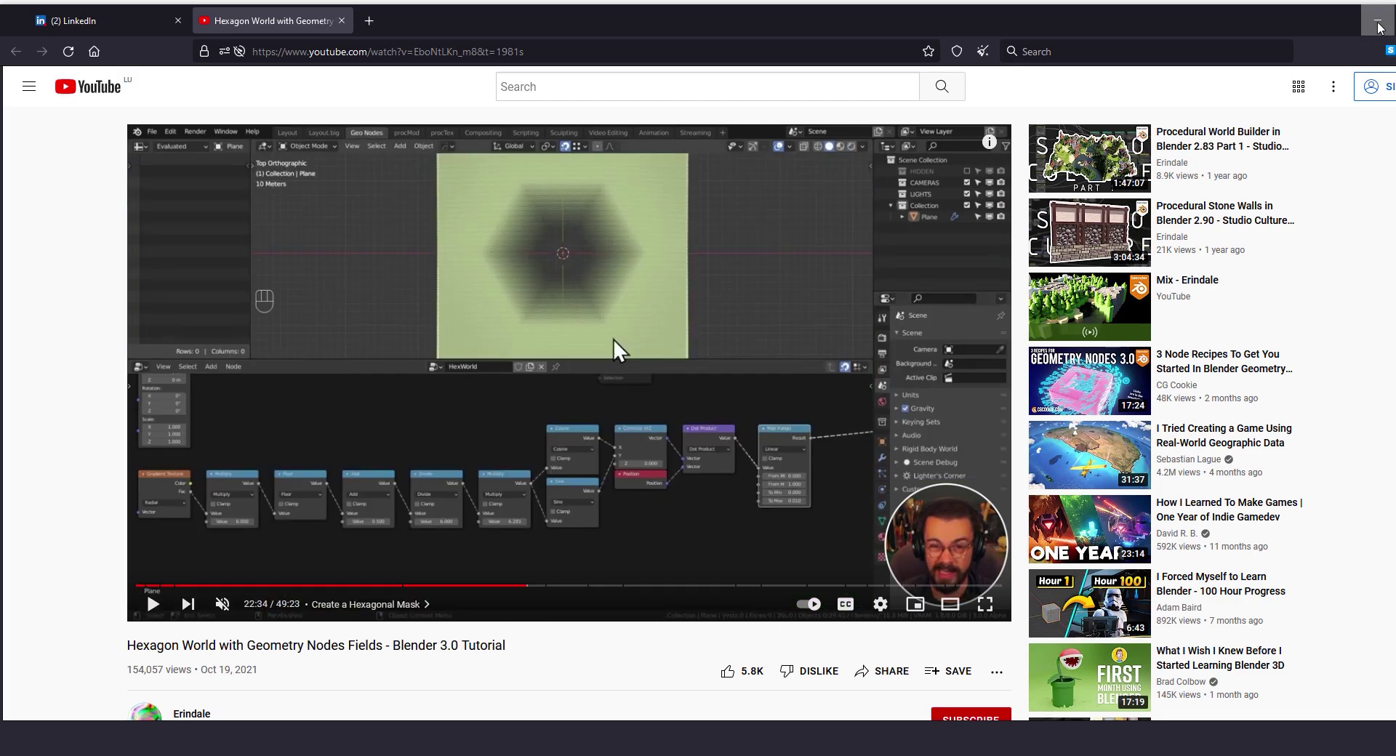
{"action": "key", "text": "alt+Tab"}
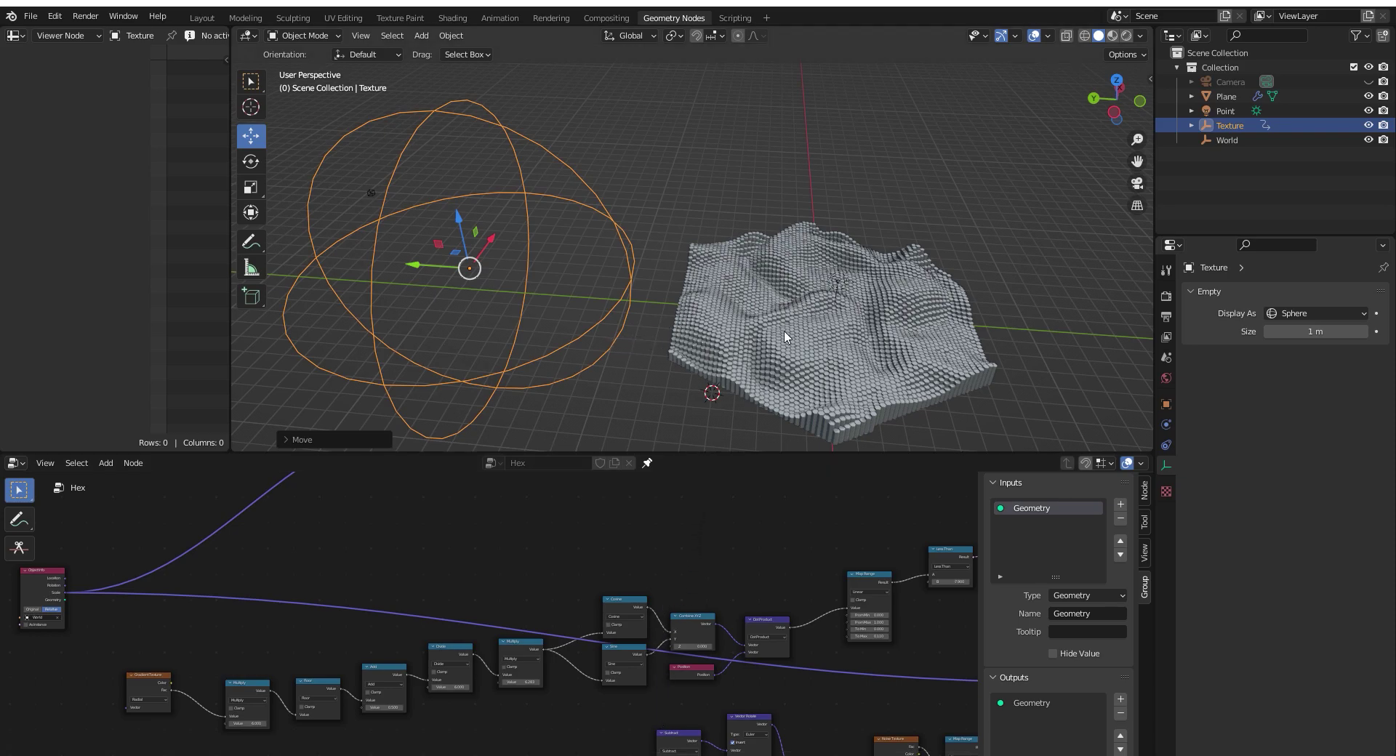
Bring Instance on Points and Group Output into view and shift Group Output right to make room
{"action": "scroll", "coordinate": [753, 526], "scroll_direction": "down", "scroll_amount": 2}
{"action": "scroll", "coordinate": [752, 526], "scroll_direction": "up", "scroll_amount": 4}
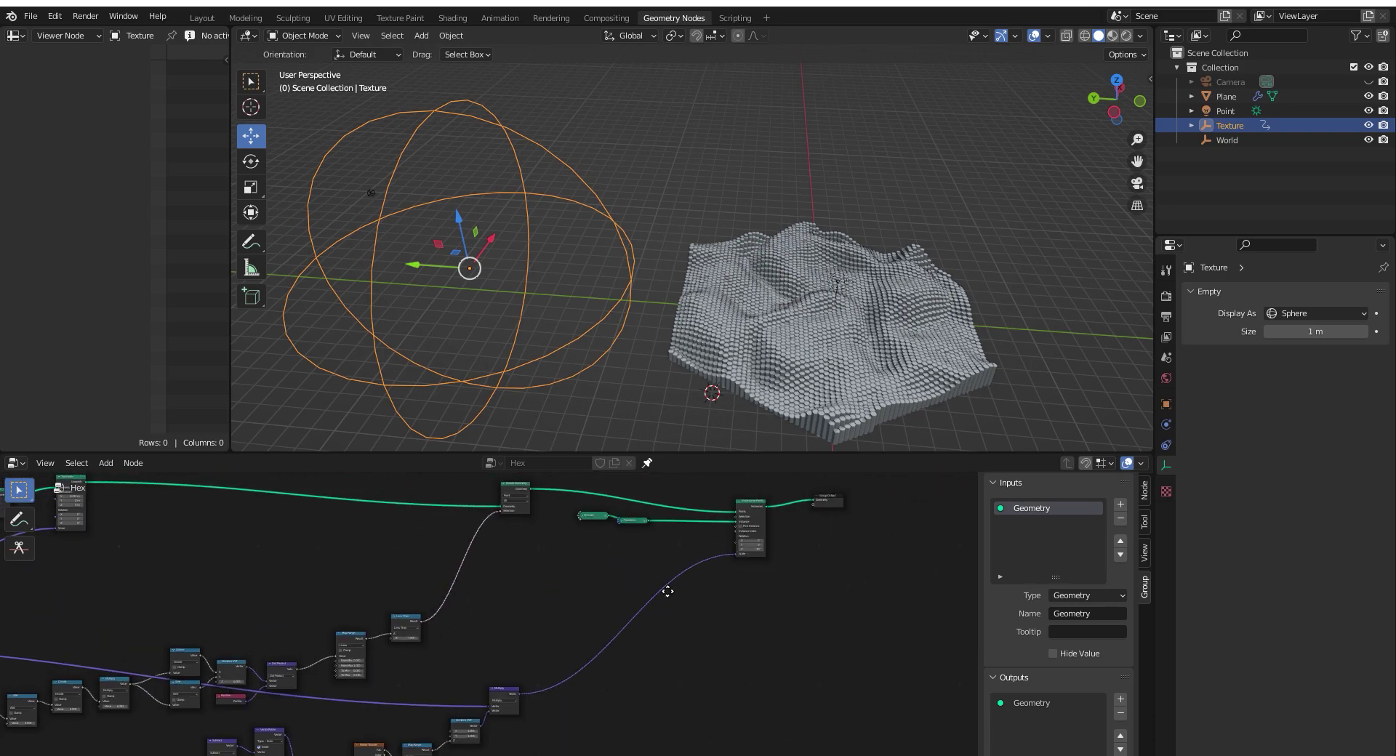
{"action": "middle_click_drag", "start_coordinate": [780, 579], "coordinate": [550, 688]}
{"action": "scroll", "coordinate": [653, 654], "scroll_direction": "up", "scroll_amount": 5}
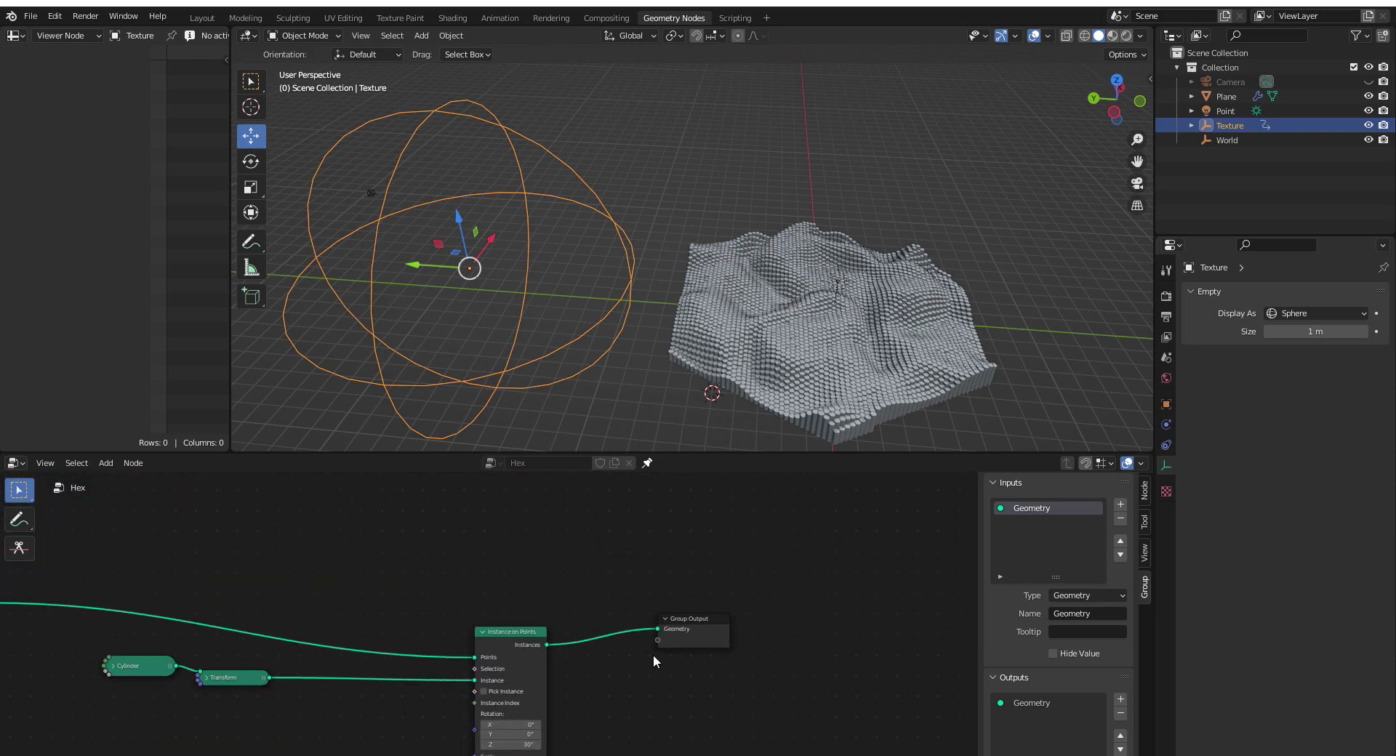
{"action": "left_click_drag", "start_coordinate": [816, 658], "coordinate": [834, 671]}
{"action": "left_click", "coordinate": [695, 656]}
{"action": "middle_click_drag", "start_coordinate": [695, 656], "coordinate": [595, 621]}
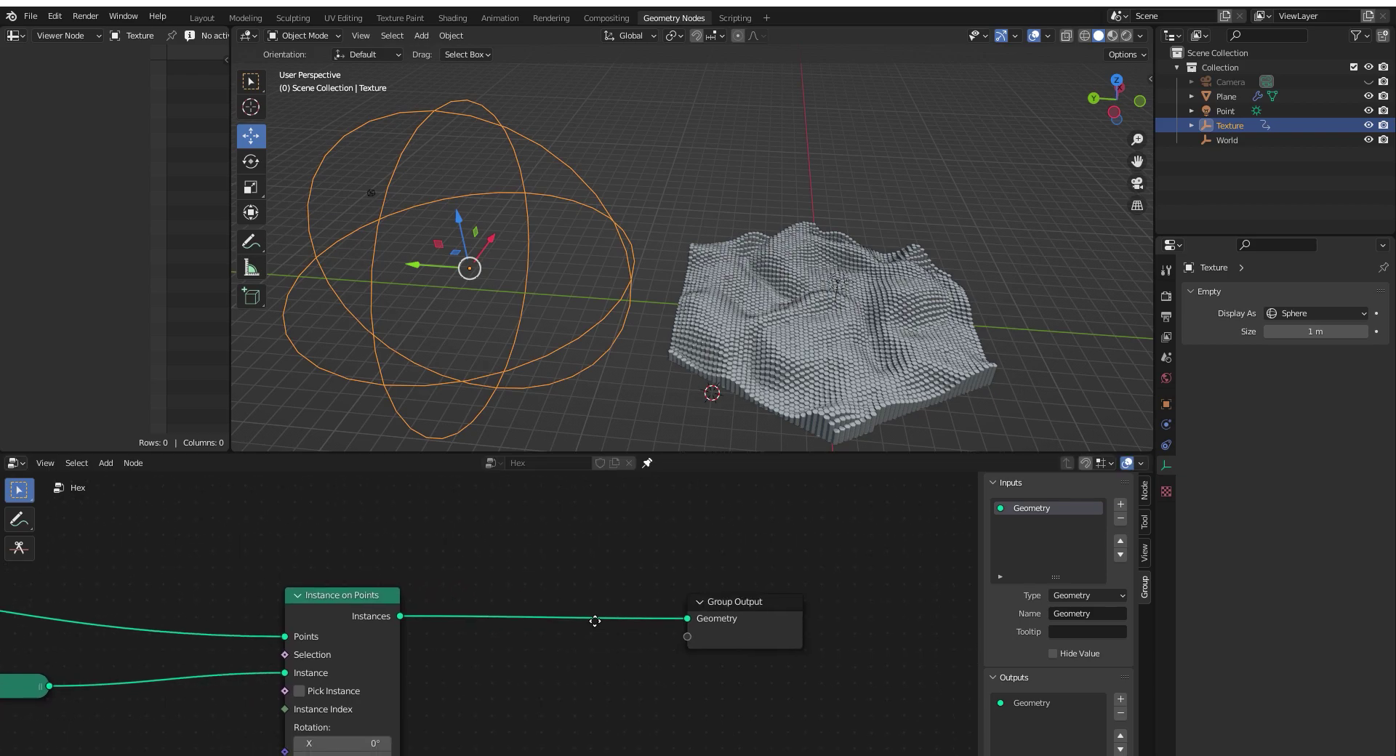
Add a Realize Instances node by searching 'insta' and place it above the output link
{"action": "left_click", "coordinate": [105, 463]}
{"action": "left_click", "coordinate": [126, 450]}
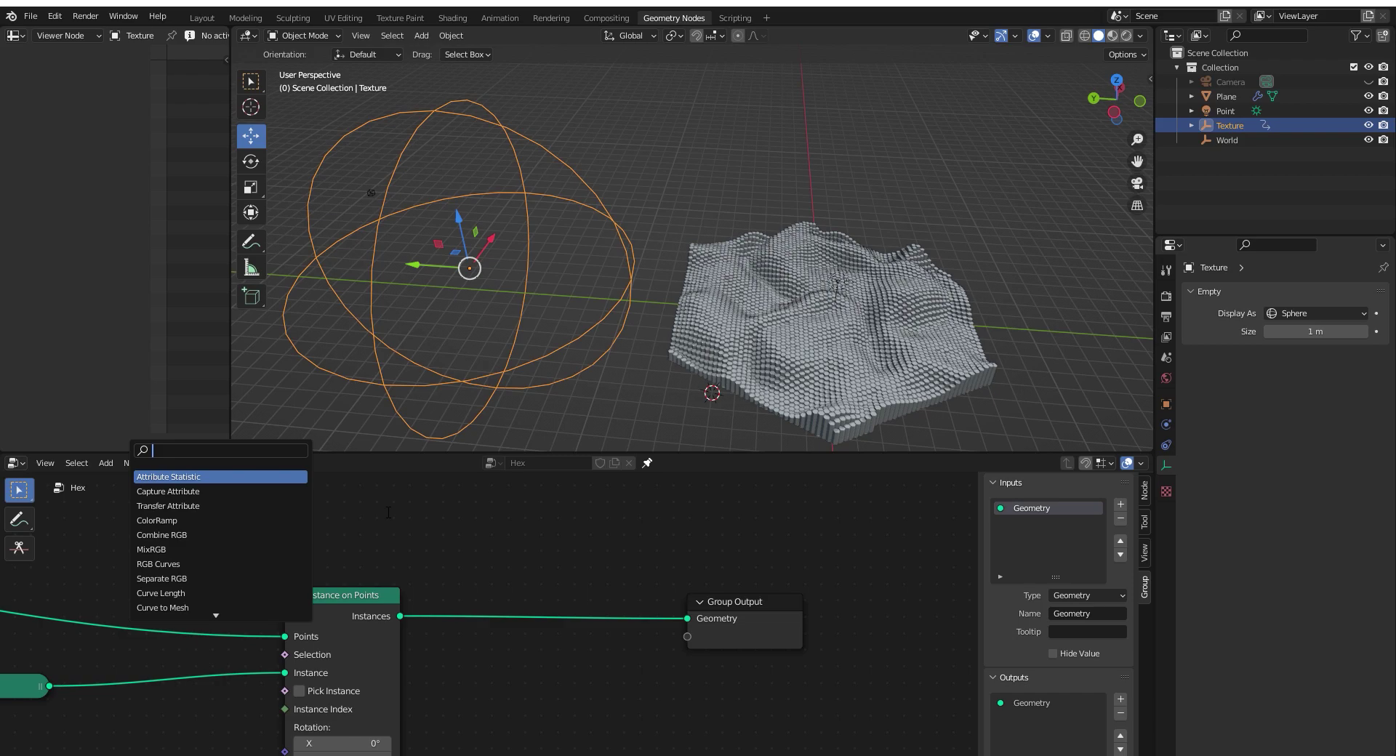
{"action": "type", "text": "insta"}
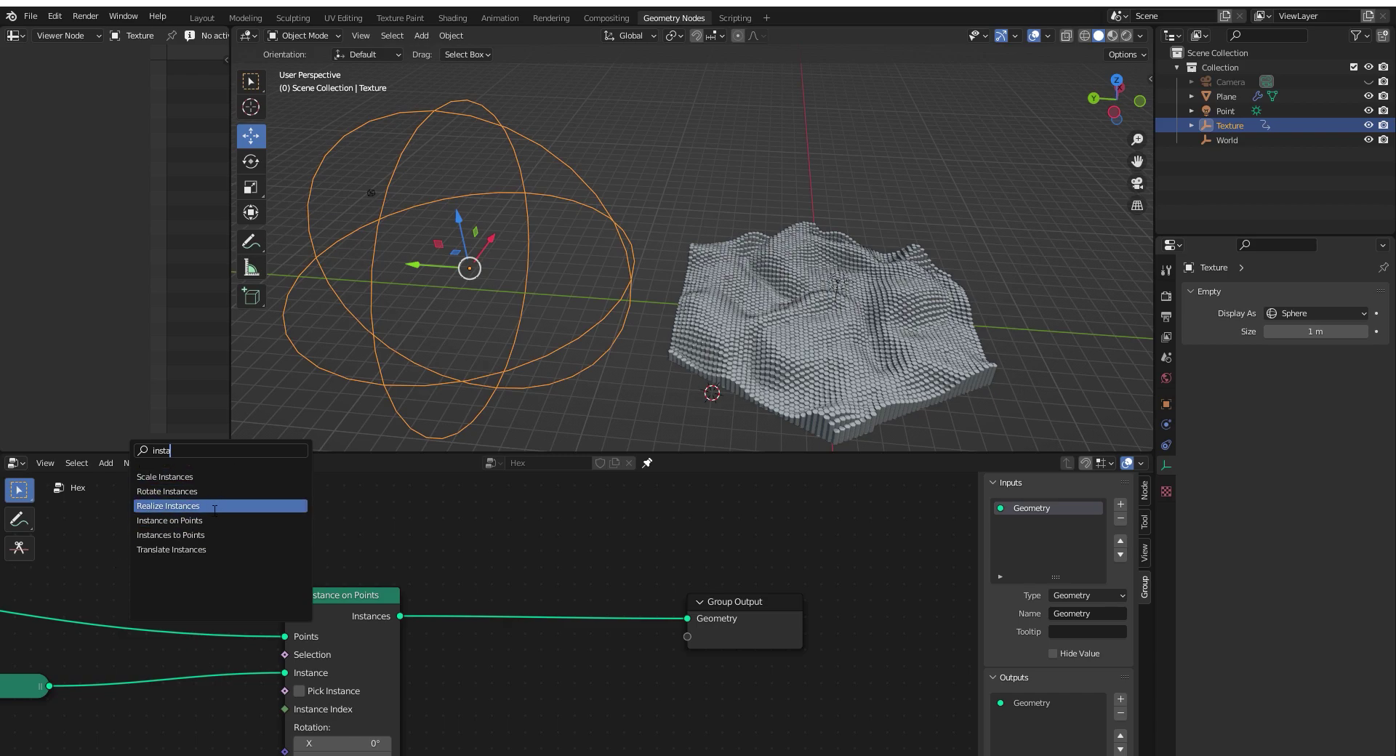
{"action": "left_click", "coordinate": [176, 508]}
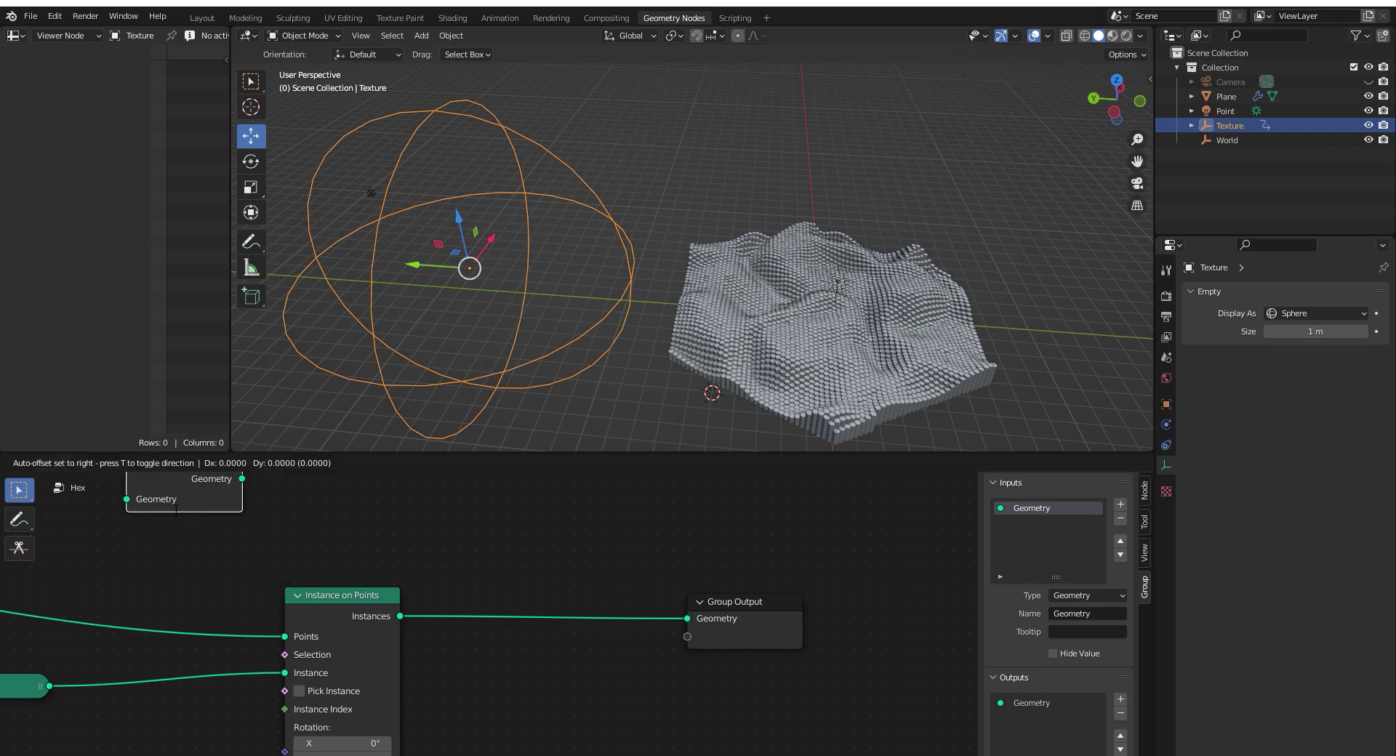
{"action": "left_click", "coordinate": [618, 619]}
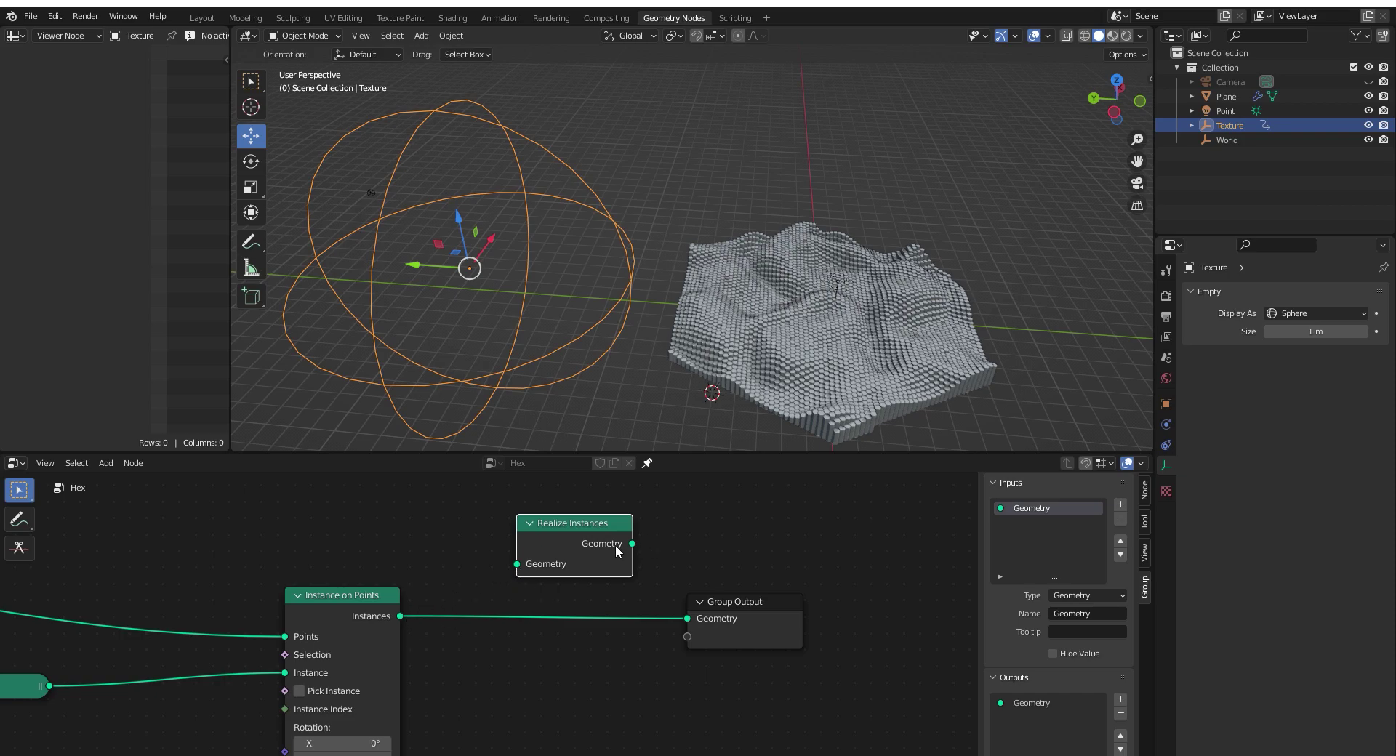
Drop Realize Instances onto the link between Instance on Points and Group Output
{"action": "left_click", "coordinate": [711, 569]}
{"action": "left_click_drag", "start_coordinate": [581, 550], "coordinate": [548, 620]}
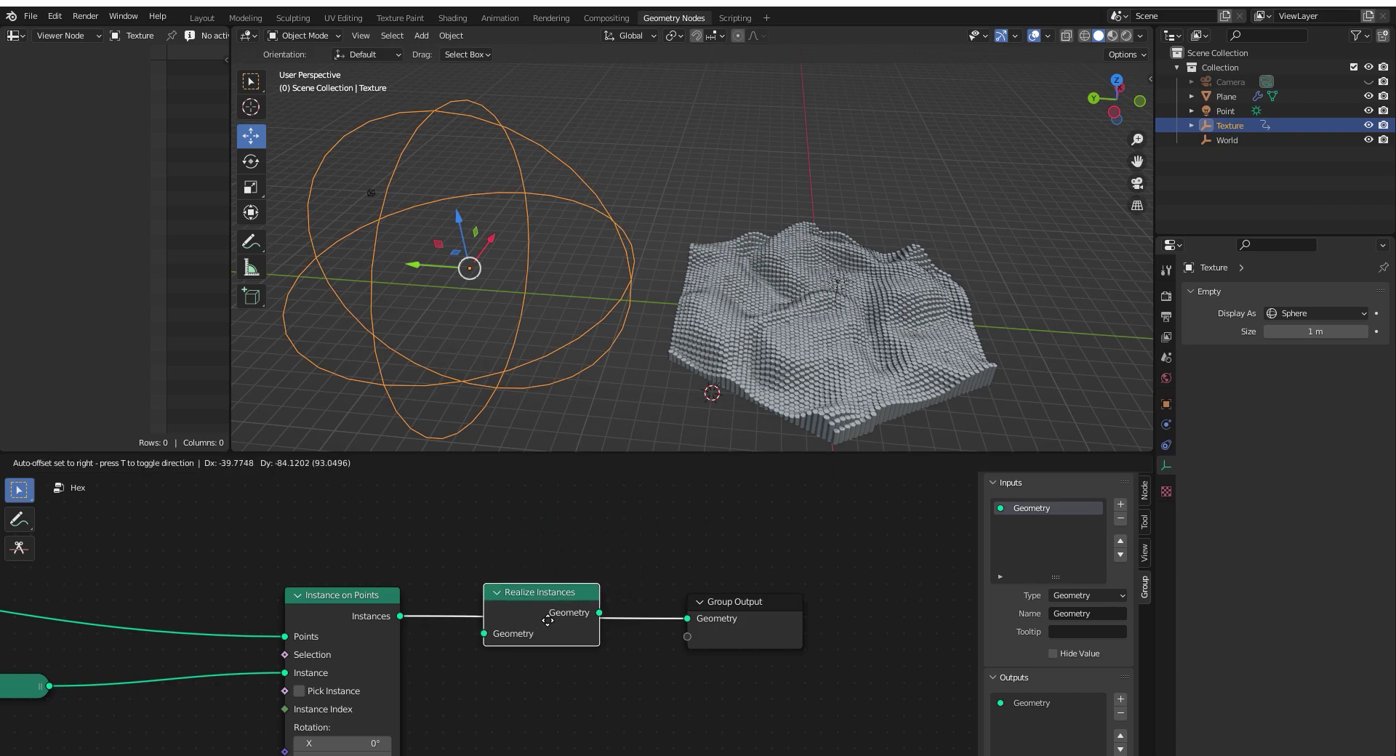
{"action": "key", "text": "Escape"}
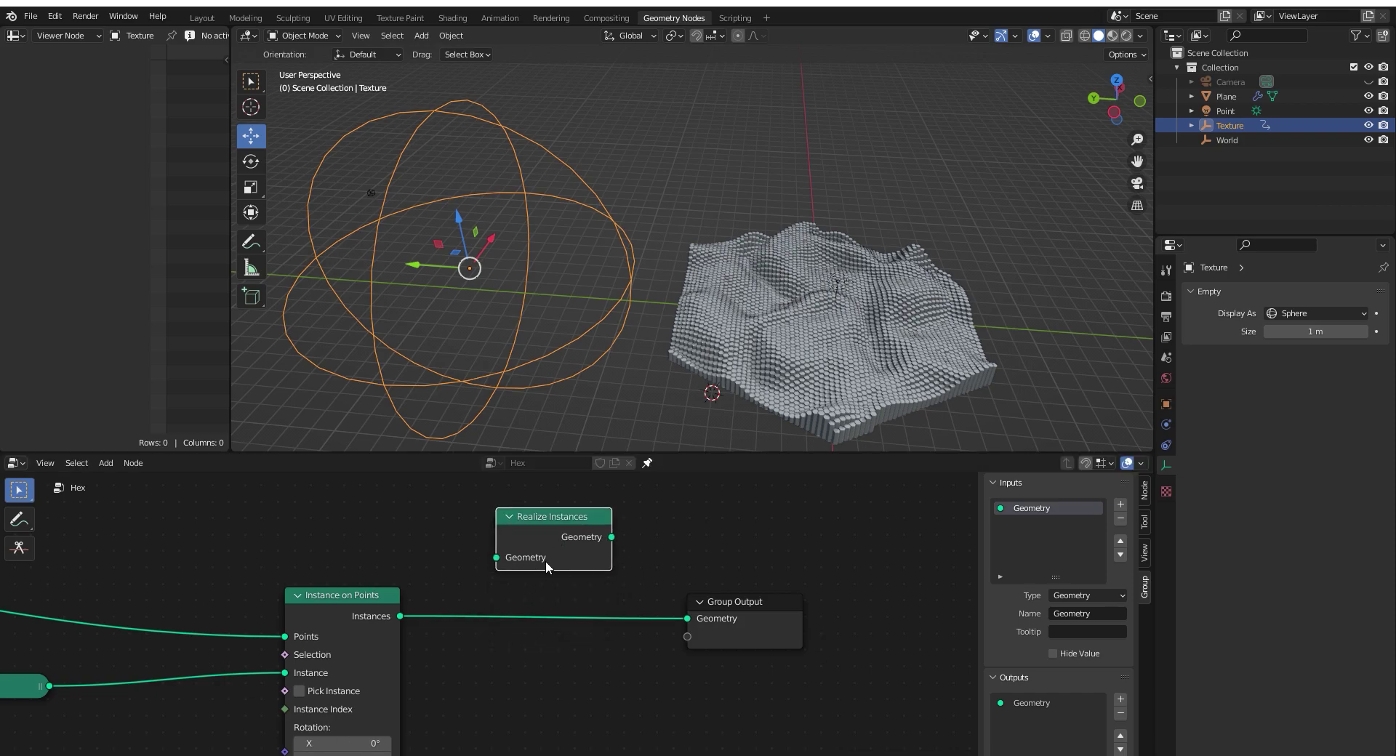
{"action": "left_click_drag", "start_coordinate": [574, 564], "coordinate": [568, 656]}
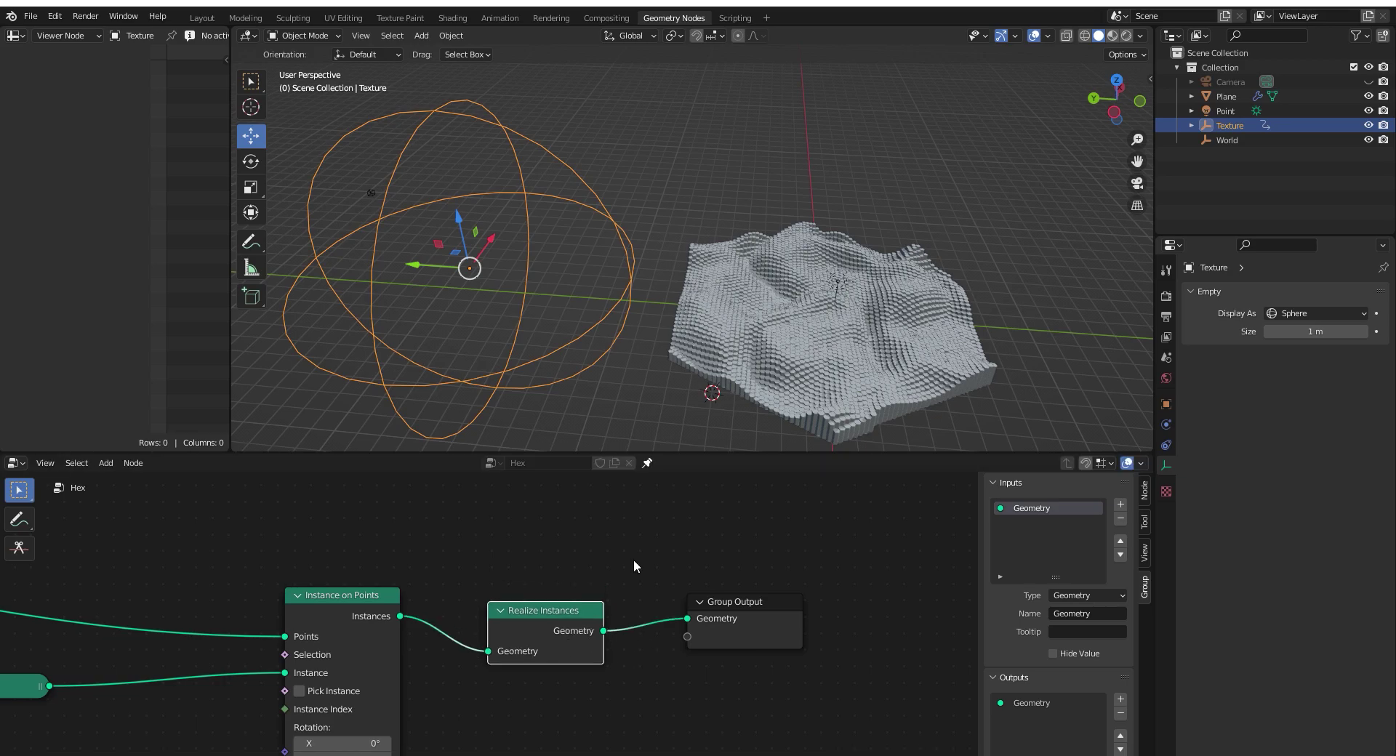
Convert the terrain Plane to a mesh via Convert To > Mesh and reselect it
{"action": "left_click", "coordinate": [791, 360]}
{"action": "right_click", "coordinate": [783, 330]}
{"action": "mouse_move", "coordinate": [756, 447]}
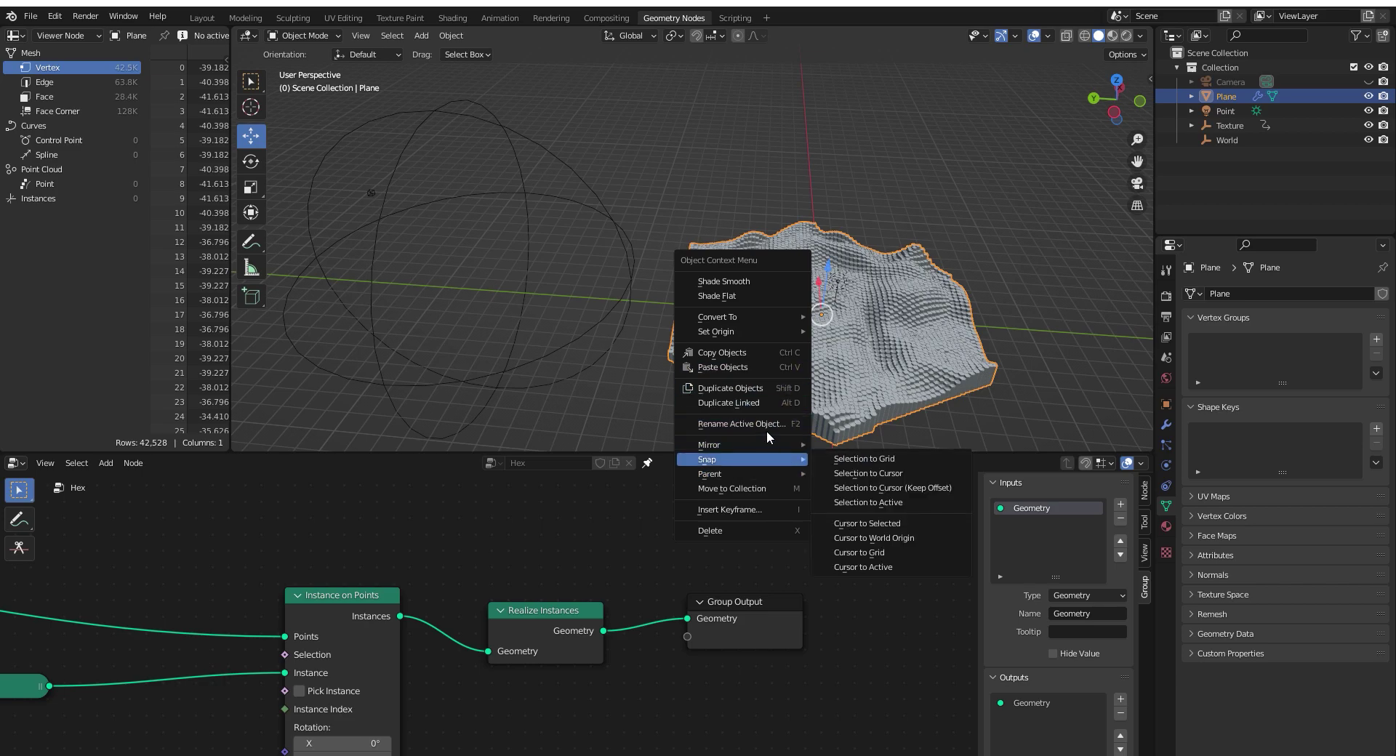
{"action": "mouse_move", "coordinate": [762, 313]}
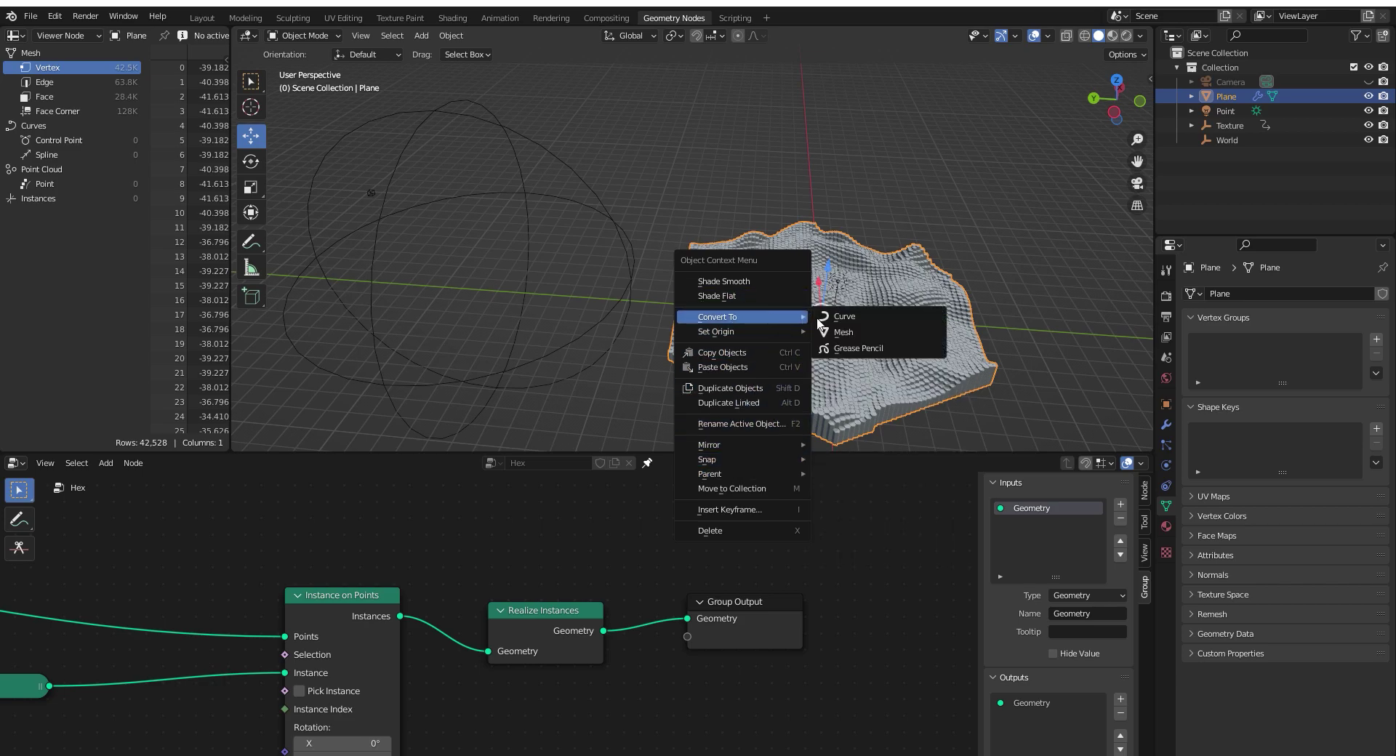
{"action": "left_click", "coordinate": [857, 333]}
{"action": "left_click", "coordinate": [967, 185]}
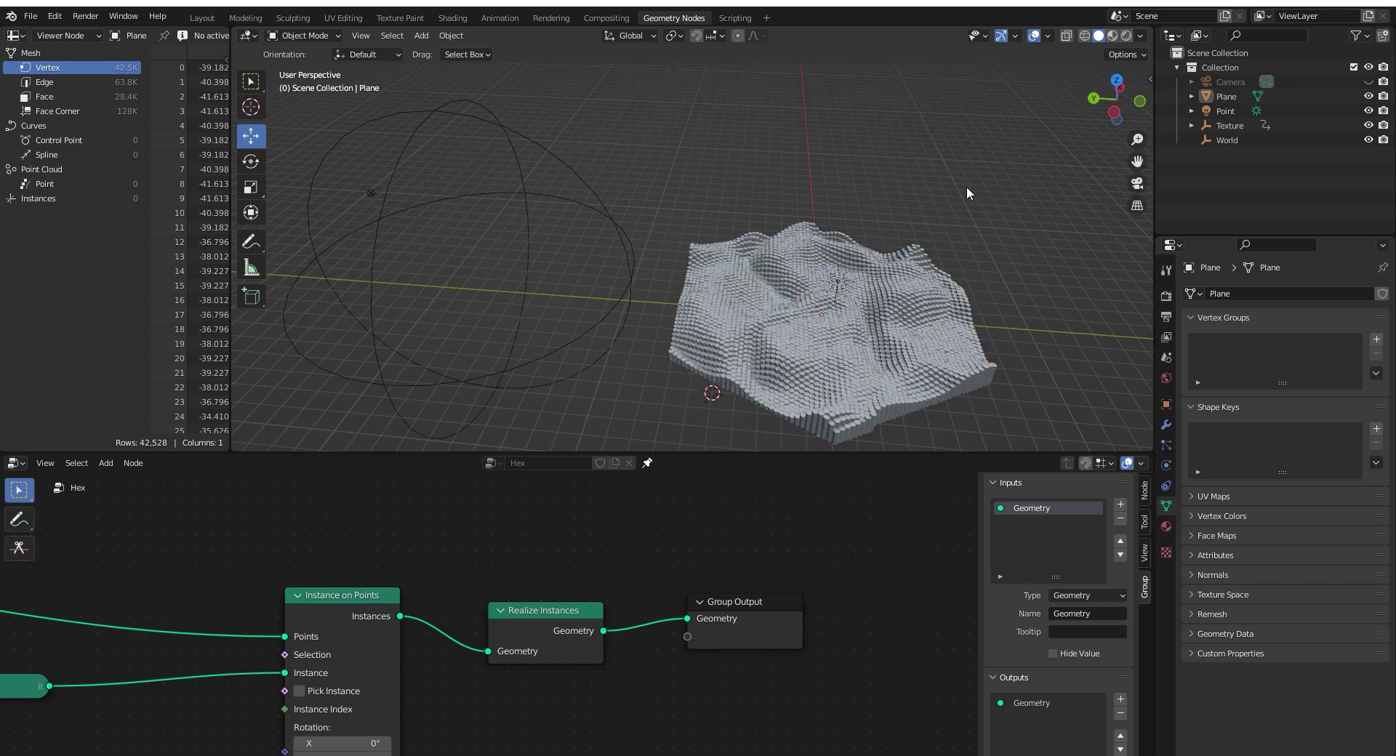
{"action": "left_click", "coordinate": [909, 346]}
Choose File > Export > Wavefront (.obj)
{"action": "left_click", "coordinate": [30, 15]}
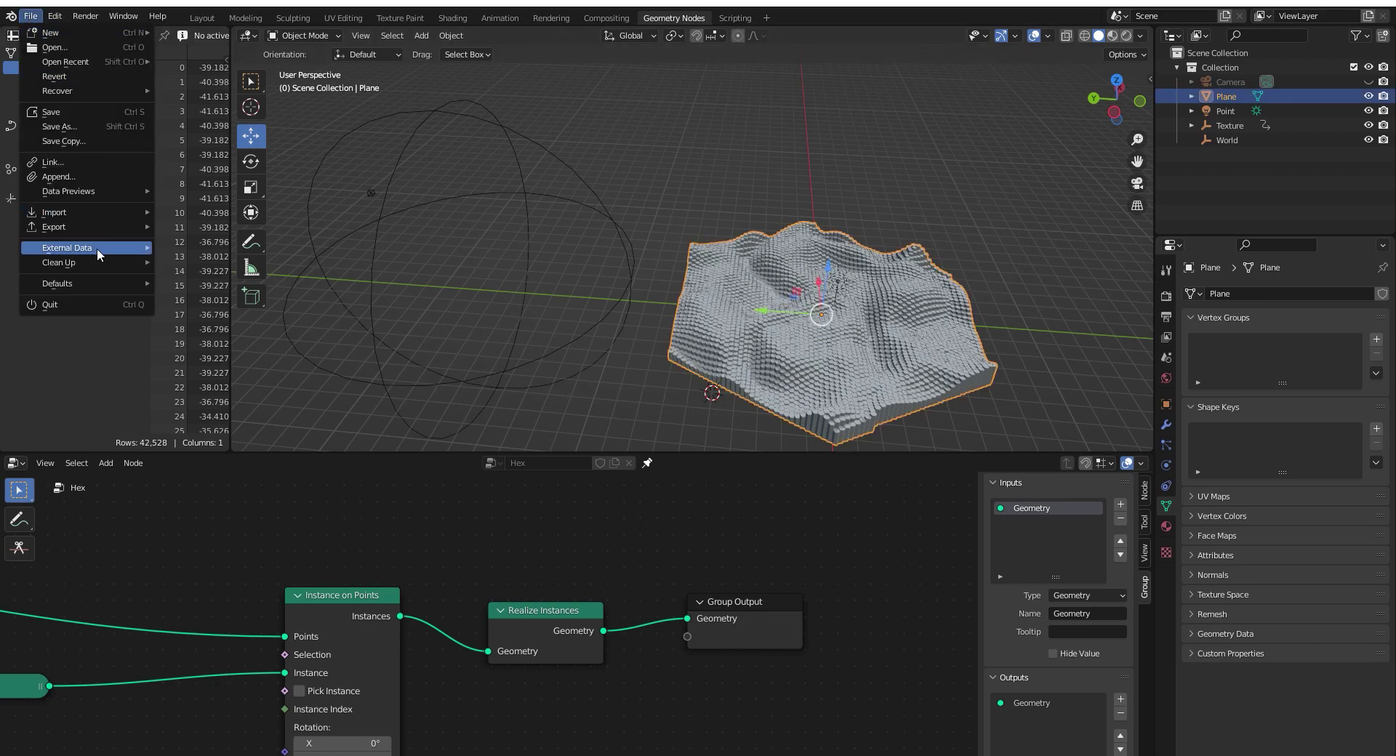
{"action": "mouse_move", "coordinate": [103, 229]}
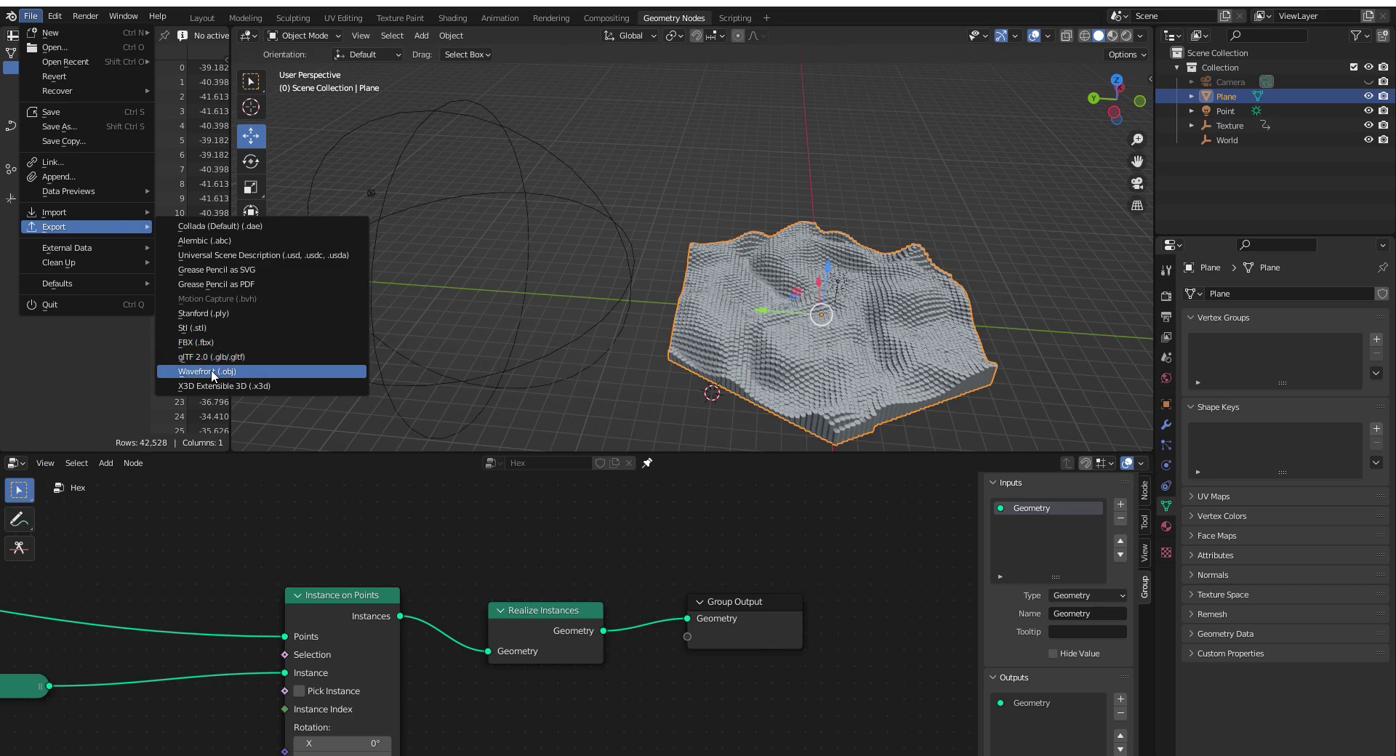
{"action": "left_click", "coordinate": [238, 369]}
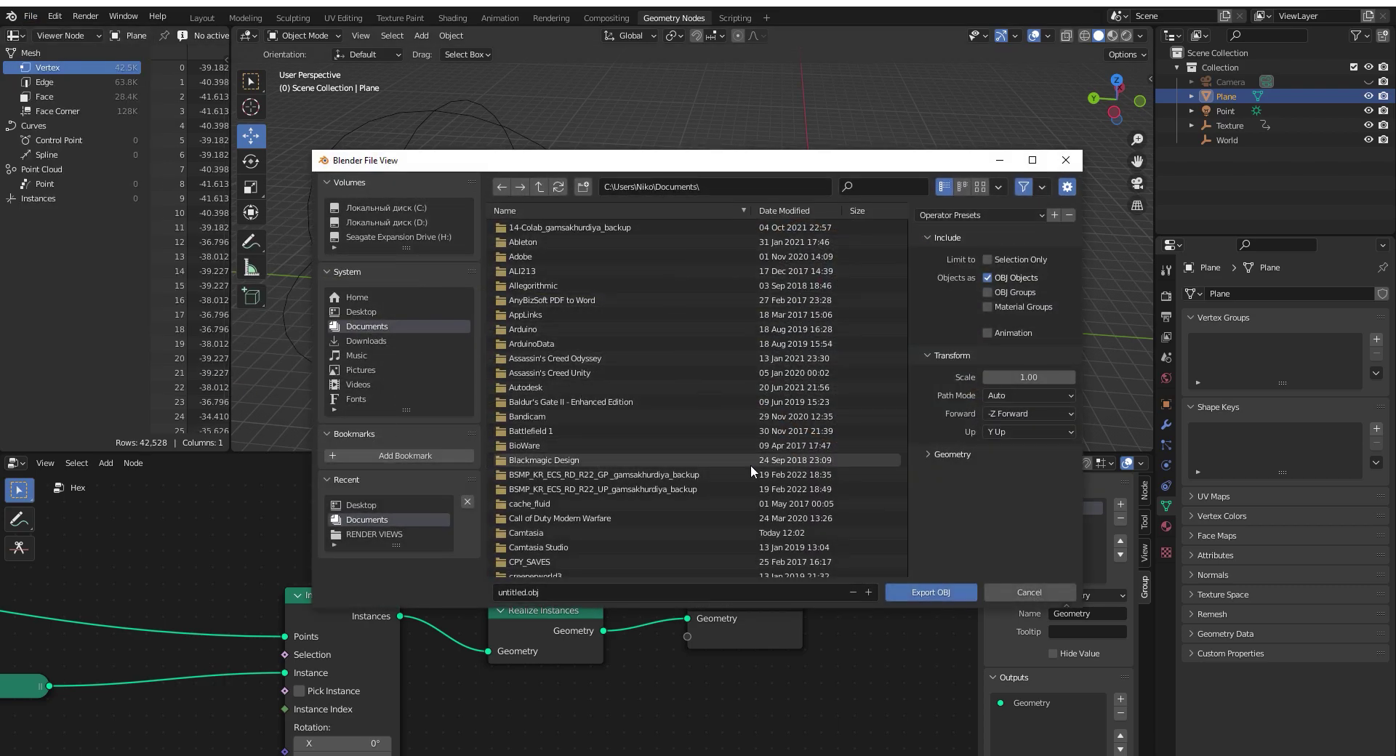
Export the mesh to the Desktop as untitled.obj, overwriting the existing file
{"action": "left_click", "coordinate": [360, 311]}
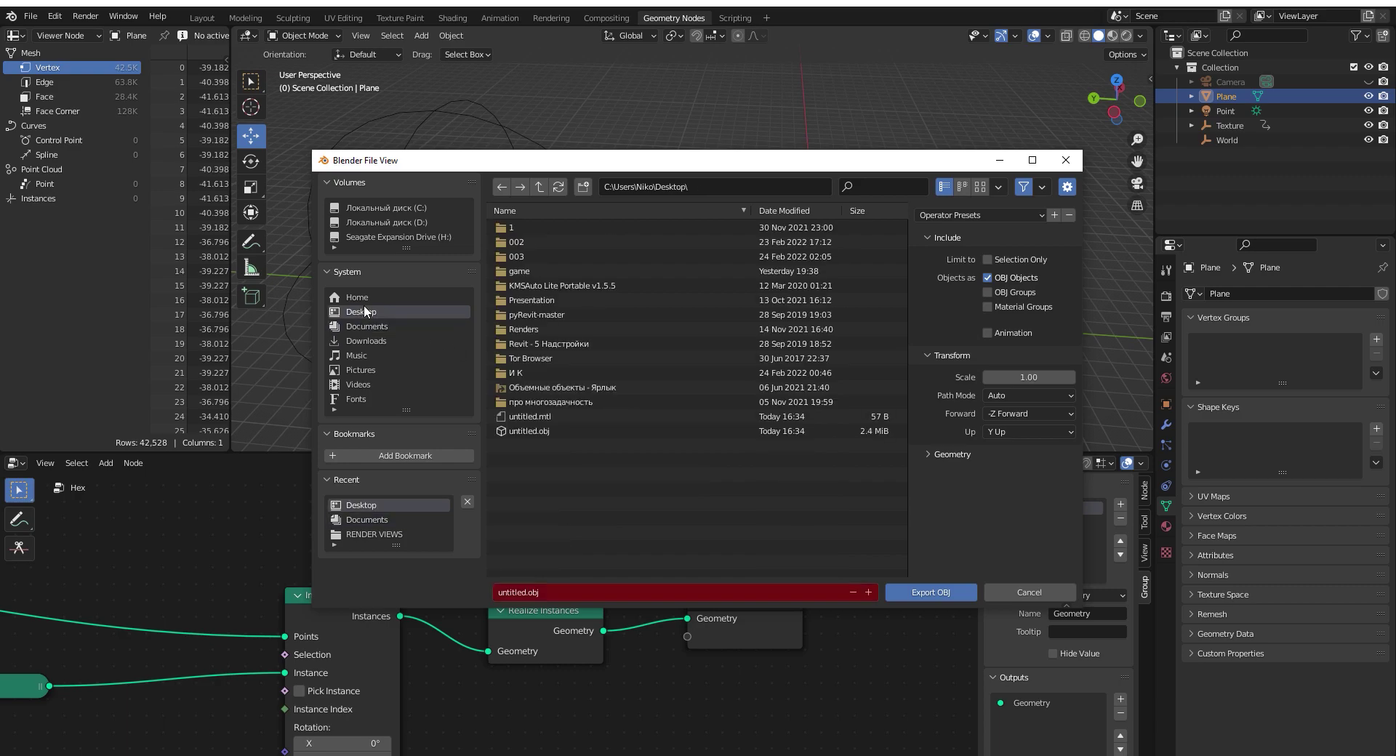
{"action": "left_click", "coordinate": [544, 432]}
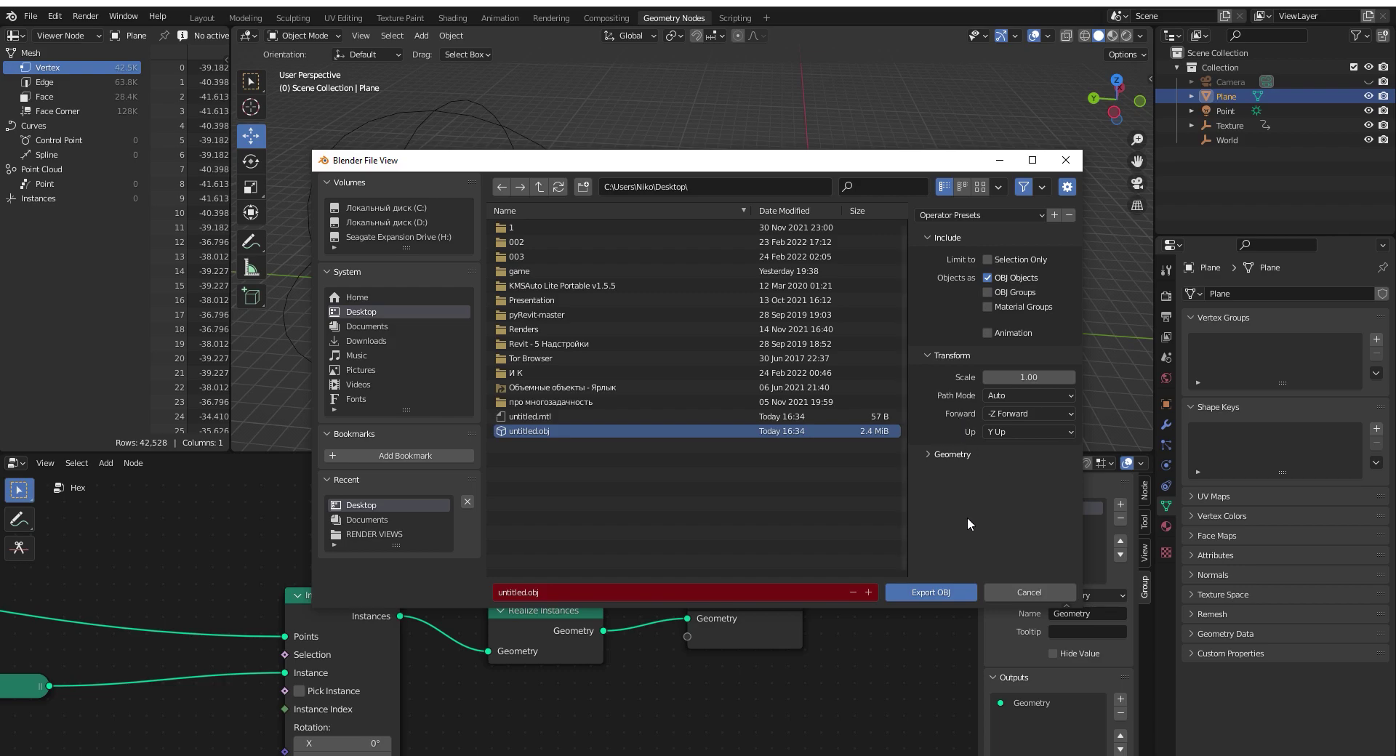
{"action": "left_click", "coordinate": [954, 594]}
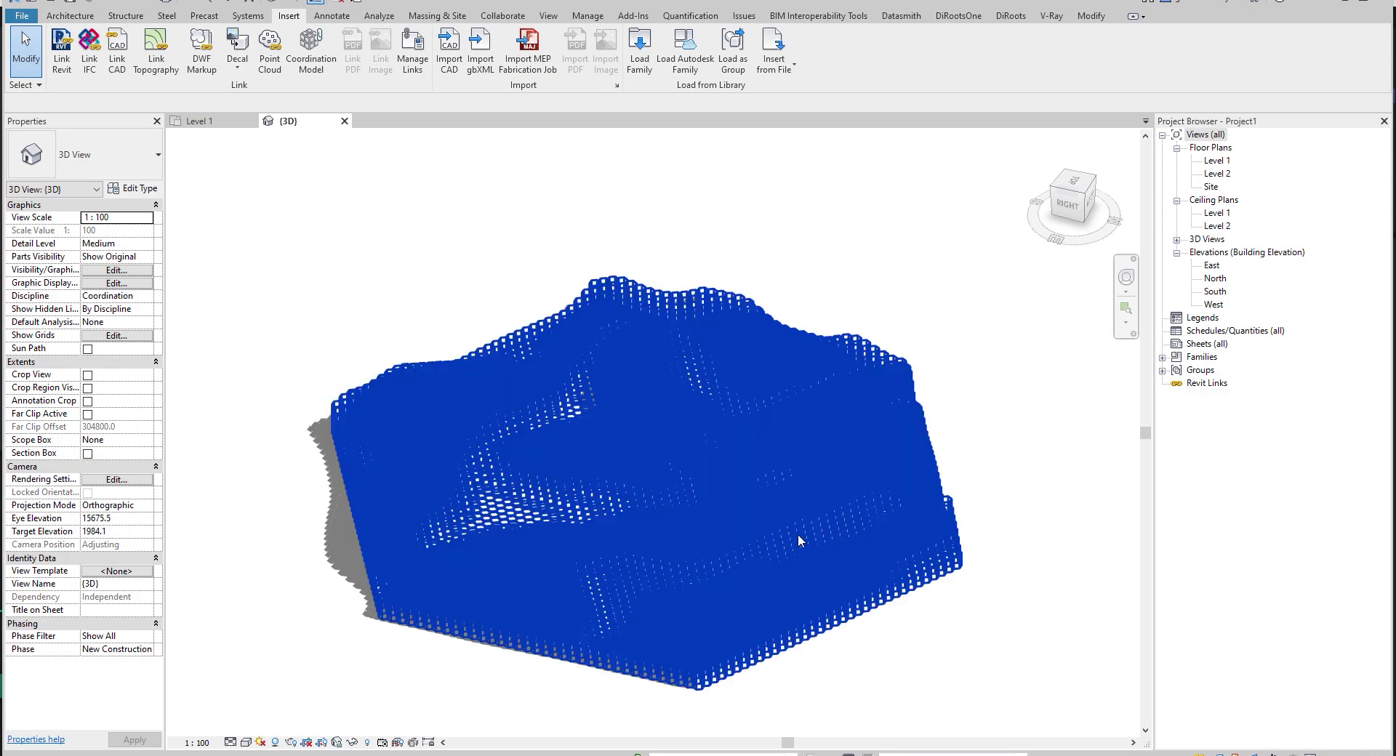
Delete the old imported terrain, then open Import CAD Formats, dismissing the save reminder and enlarging the dialog
{"action": "left_click", "coordinate": [804, 556]}
{"action": "key", "text": "Delete"}
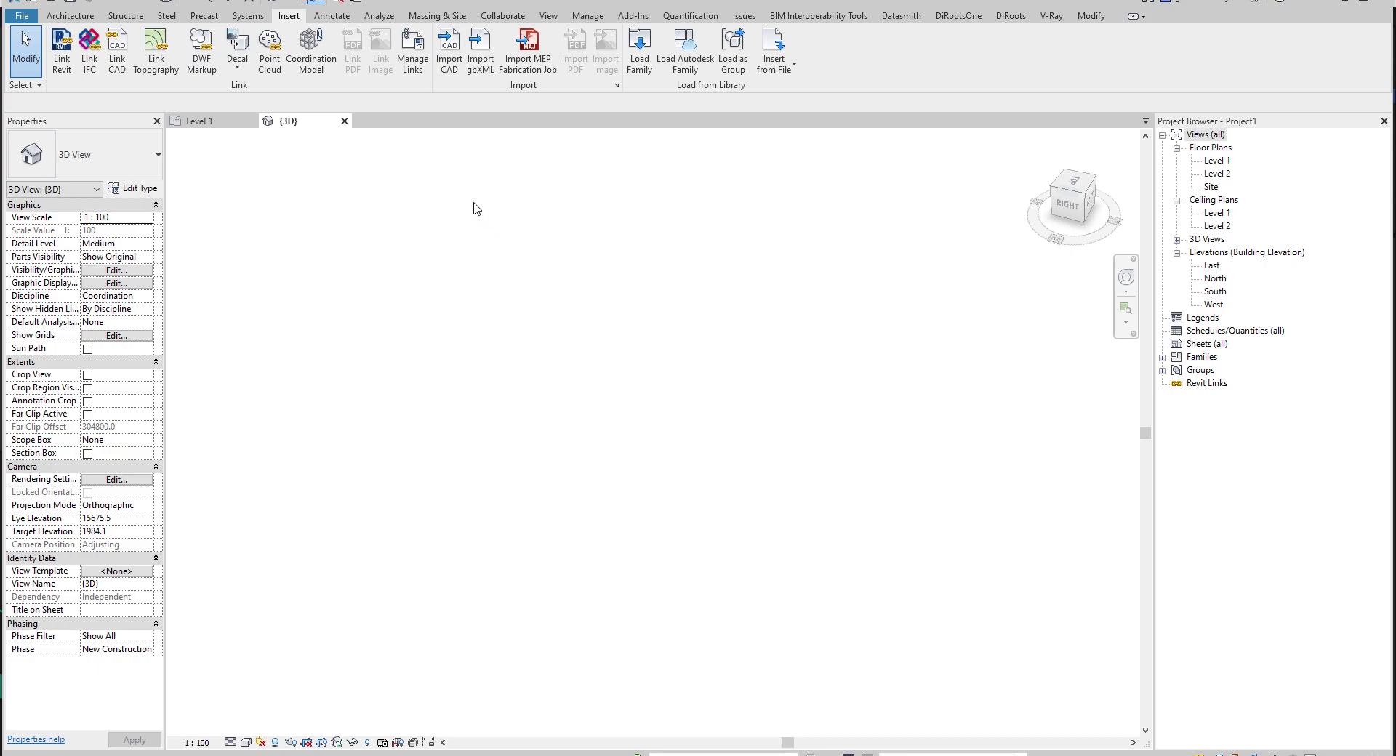
{"action": "left_click", "coordinate": [453, 64]}
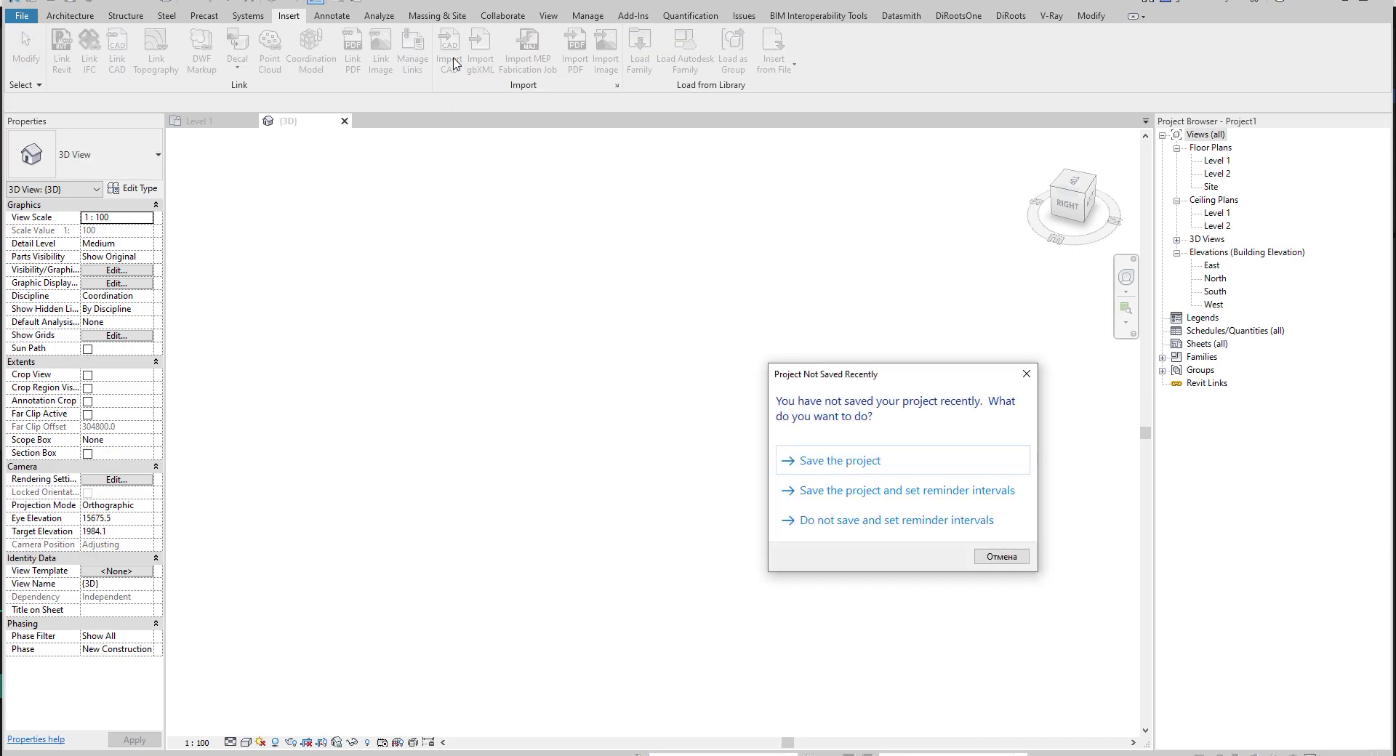
{"action": "left_click", "coordinate": [1036, 376]}
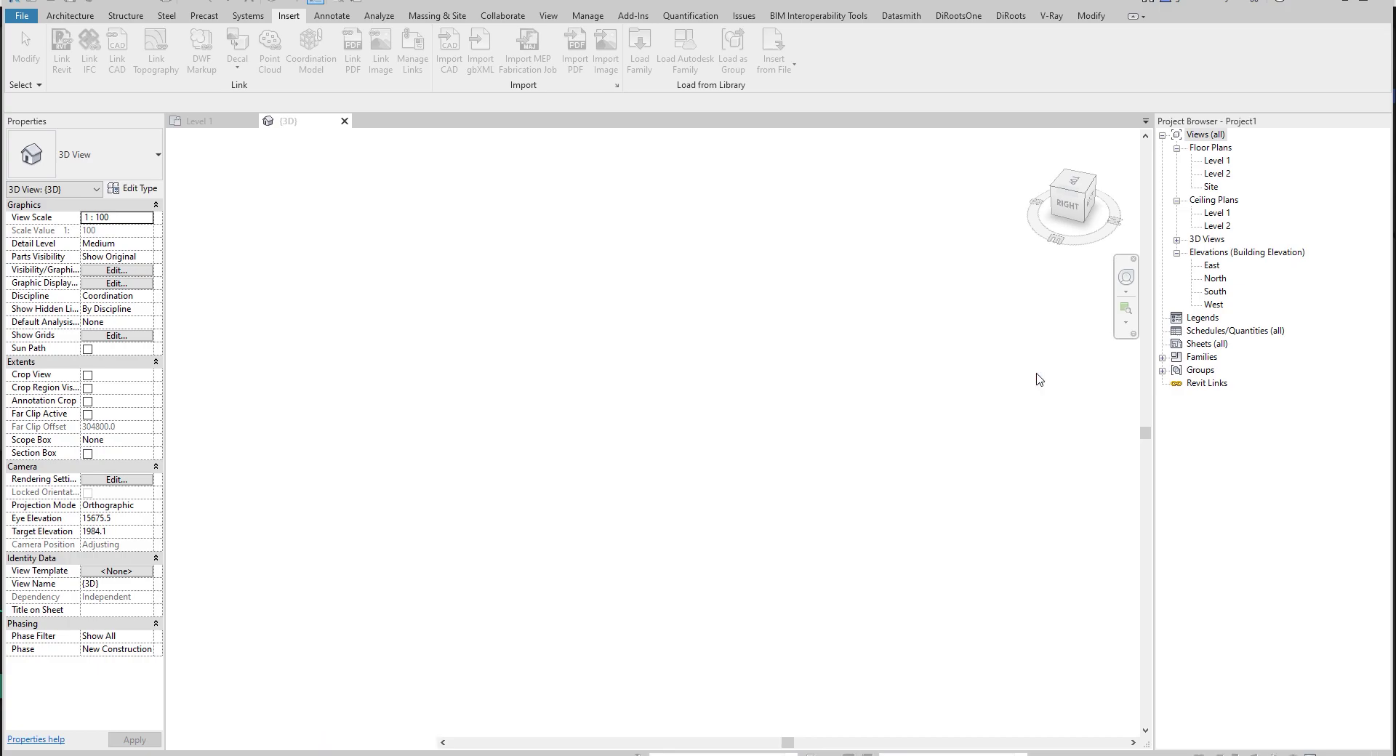
{"action": "left_click_drag", "start_coordinate": [982, 283], "coordinate": [982, 195]}
{"action": "left_click_drag", "start_coordinate": [831, 212], "coordinate": [605, 184]}
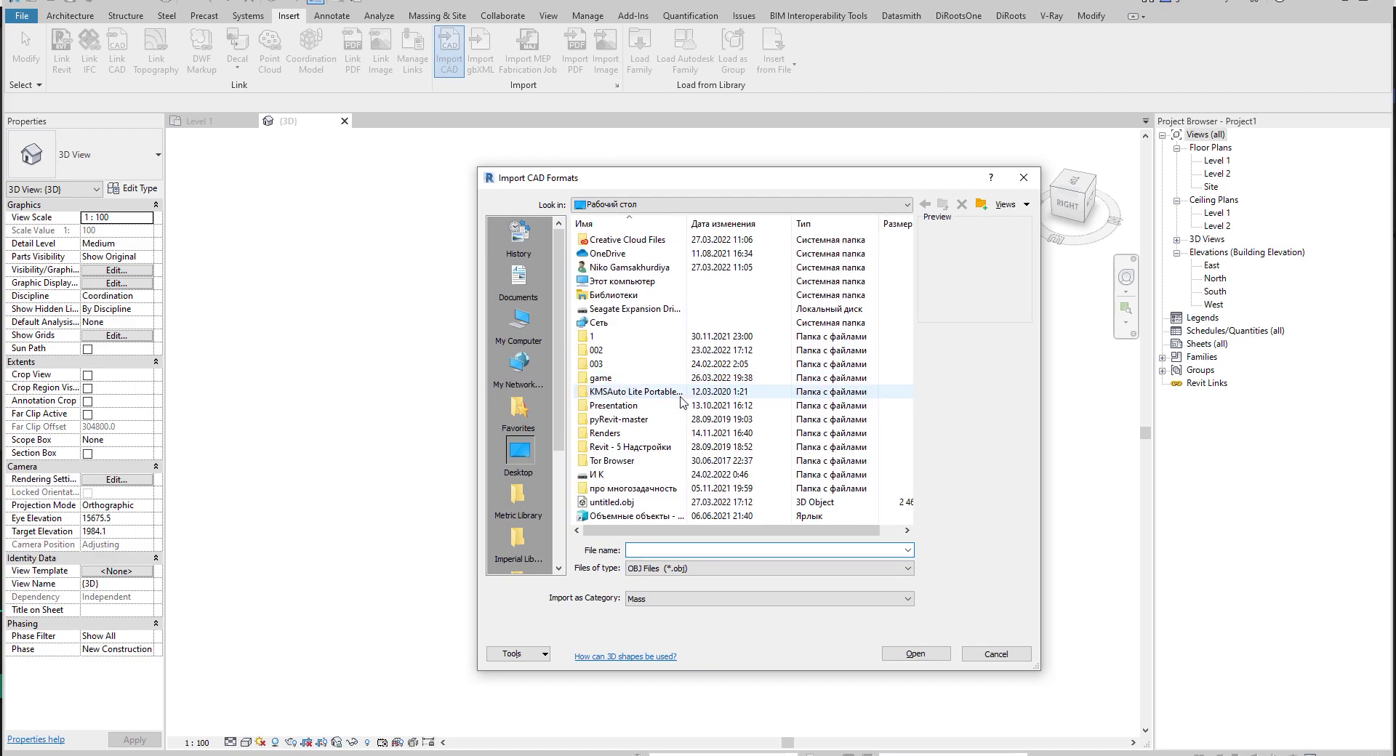
Import untitled.obj with OBJ file type and centimeter file units
{"action": "left_click", "coordinate": [644, 569]}
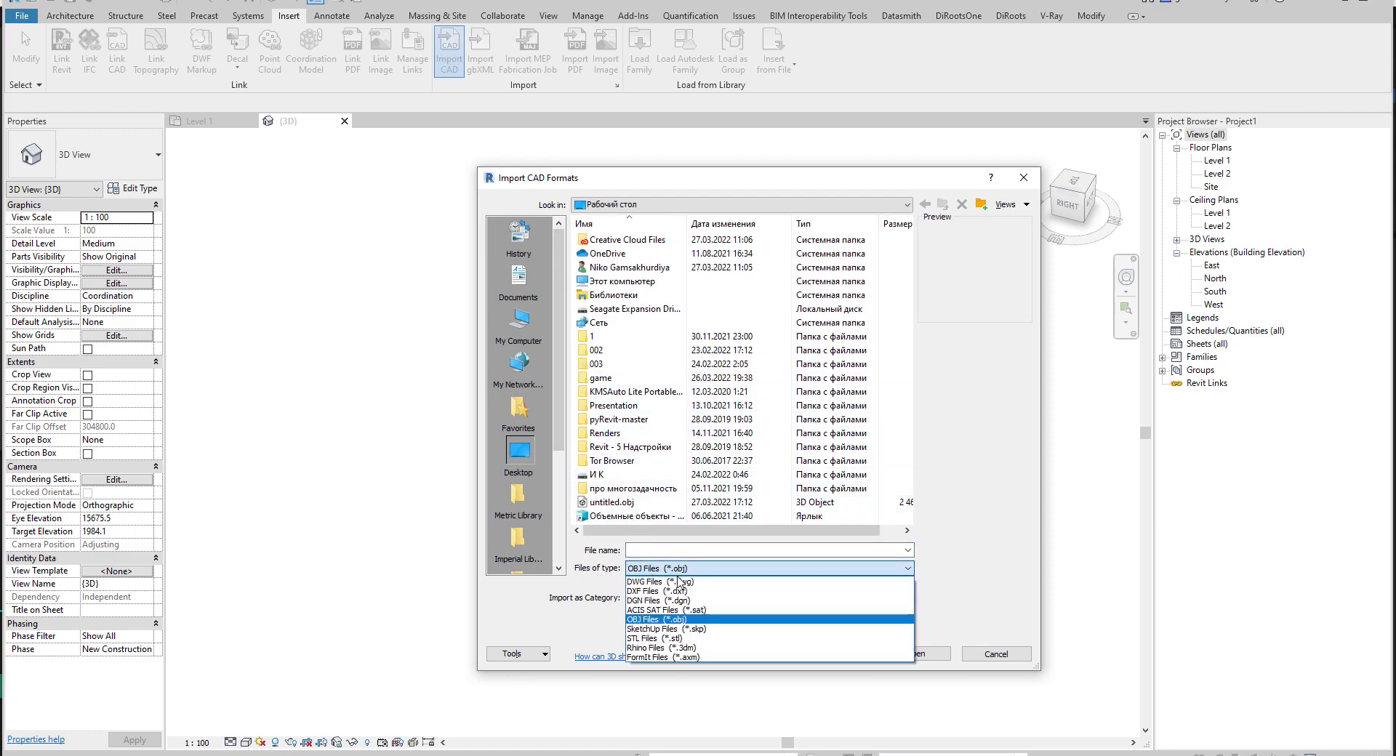
{"action": "left_click", "coordinate": [659, 620]}
{"action": "left_click", "coordinate": [618, 503]}
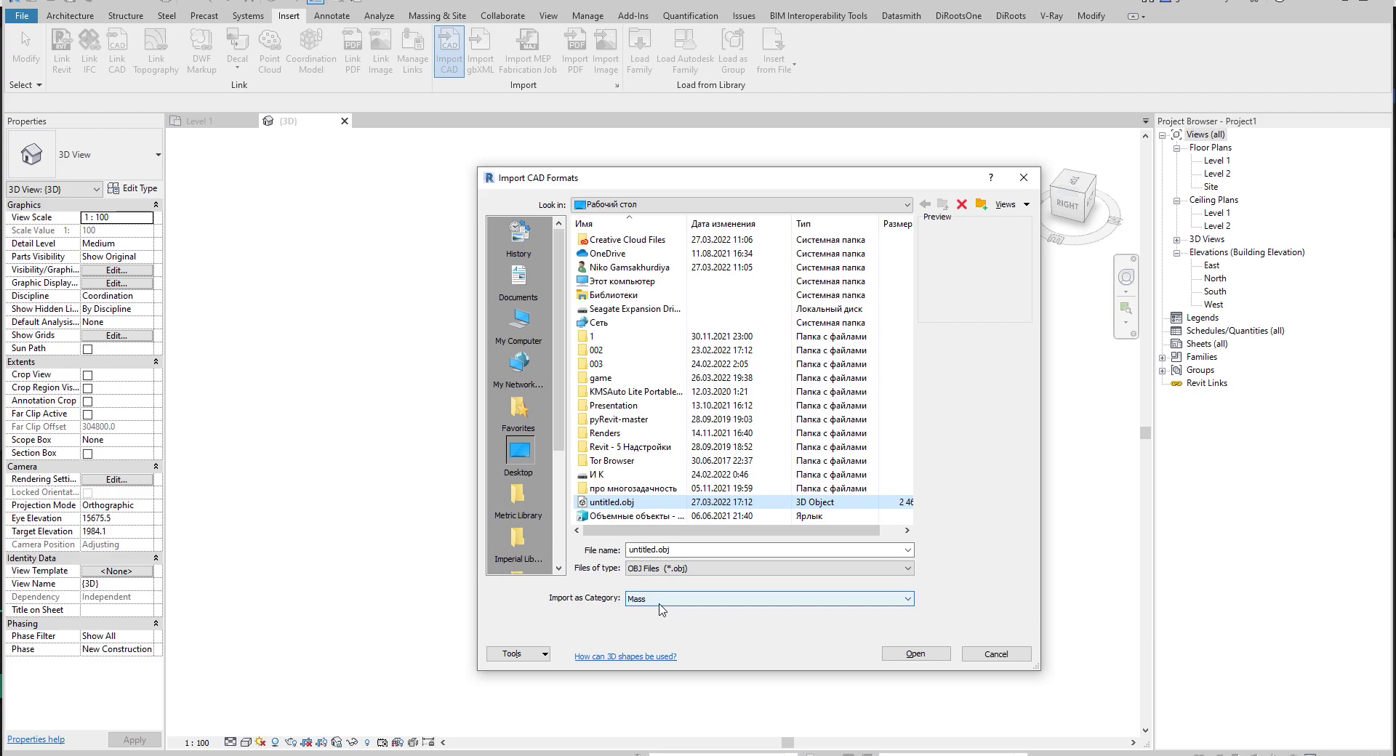
{"action": "left_click", "coordinate": [912, 655]}
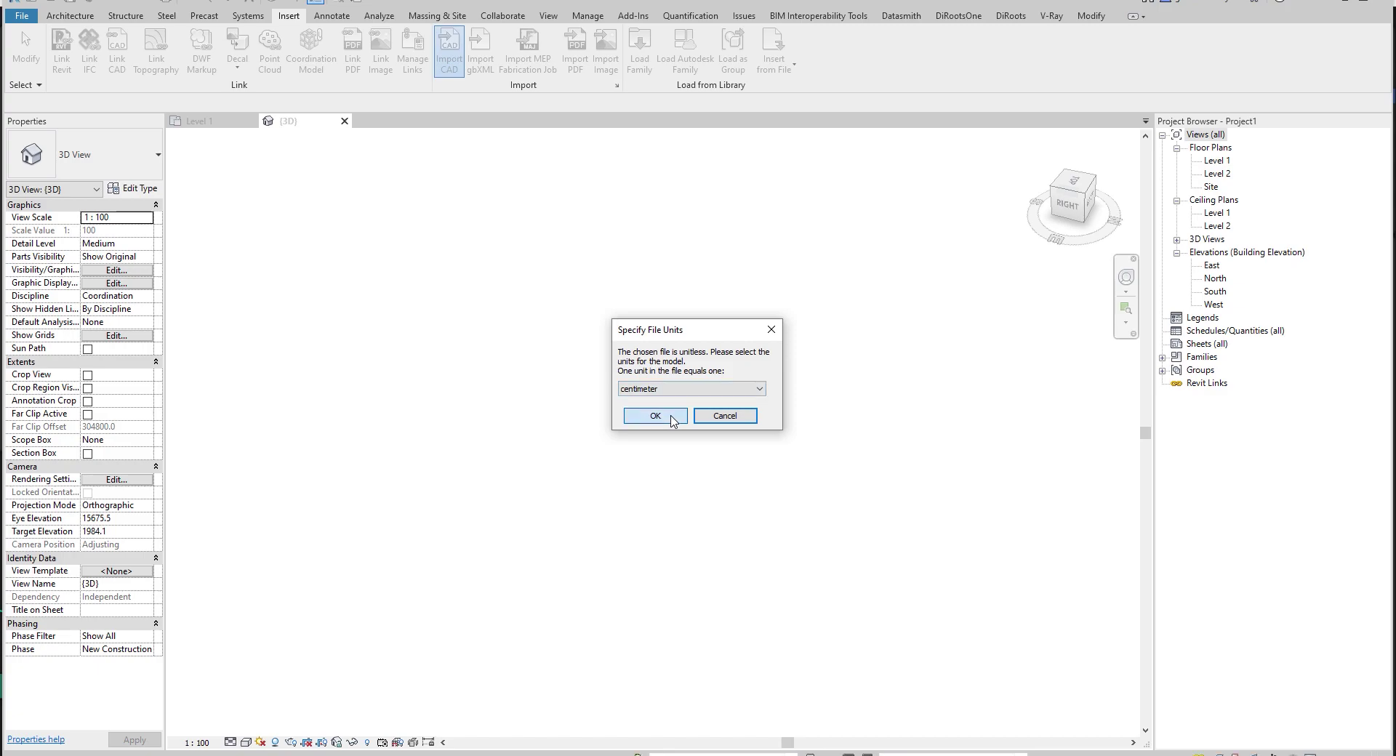
{"action": "left_click", "coordinate": [655, 417]}
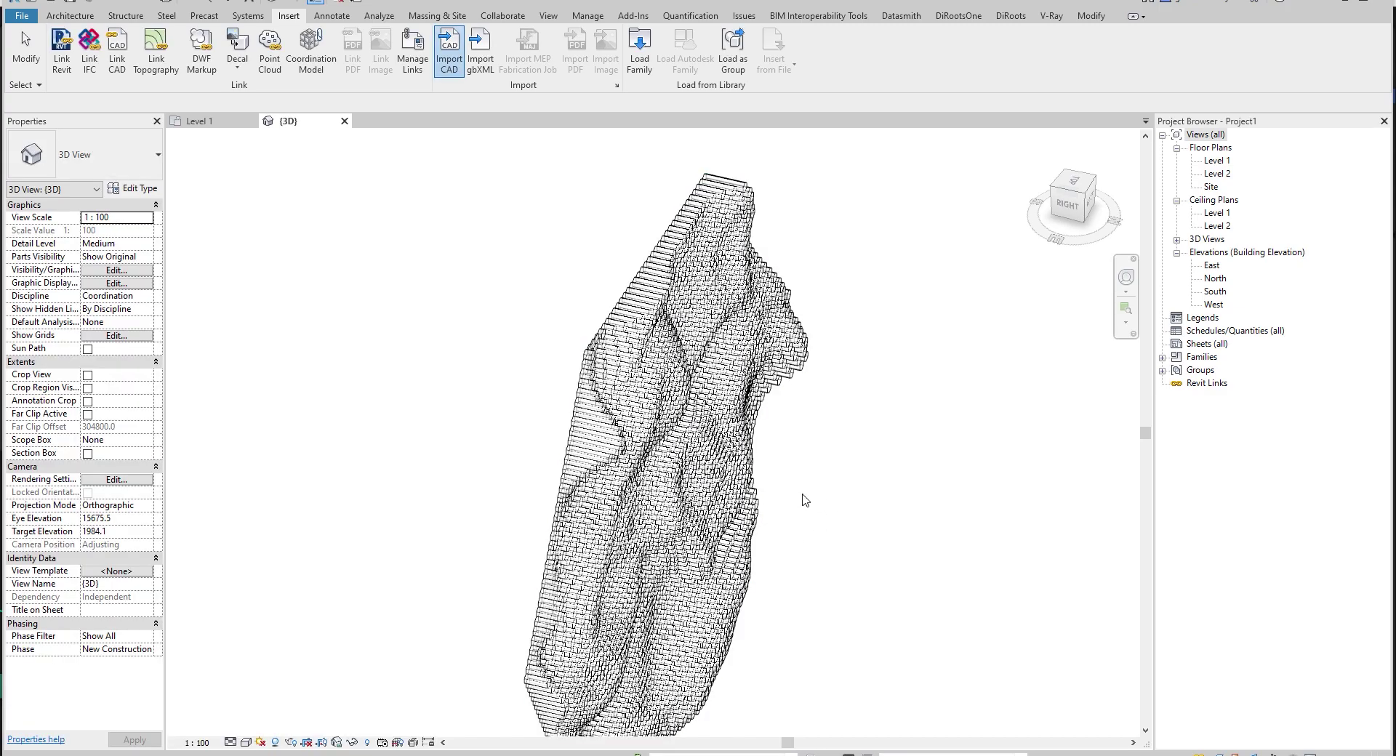
Orbit around the imported terrain to view it from above and from the back right
{"action": "middle_click_drag", "start_coordinate": [814, 569], "coordinate": [870, 474], "text": "shift"}
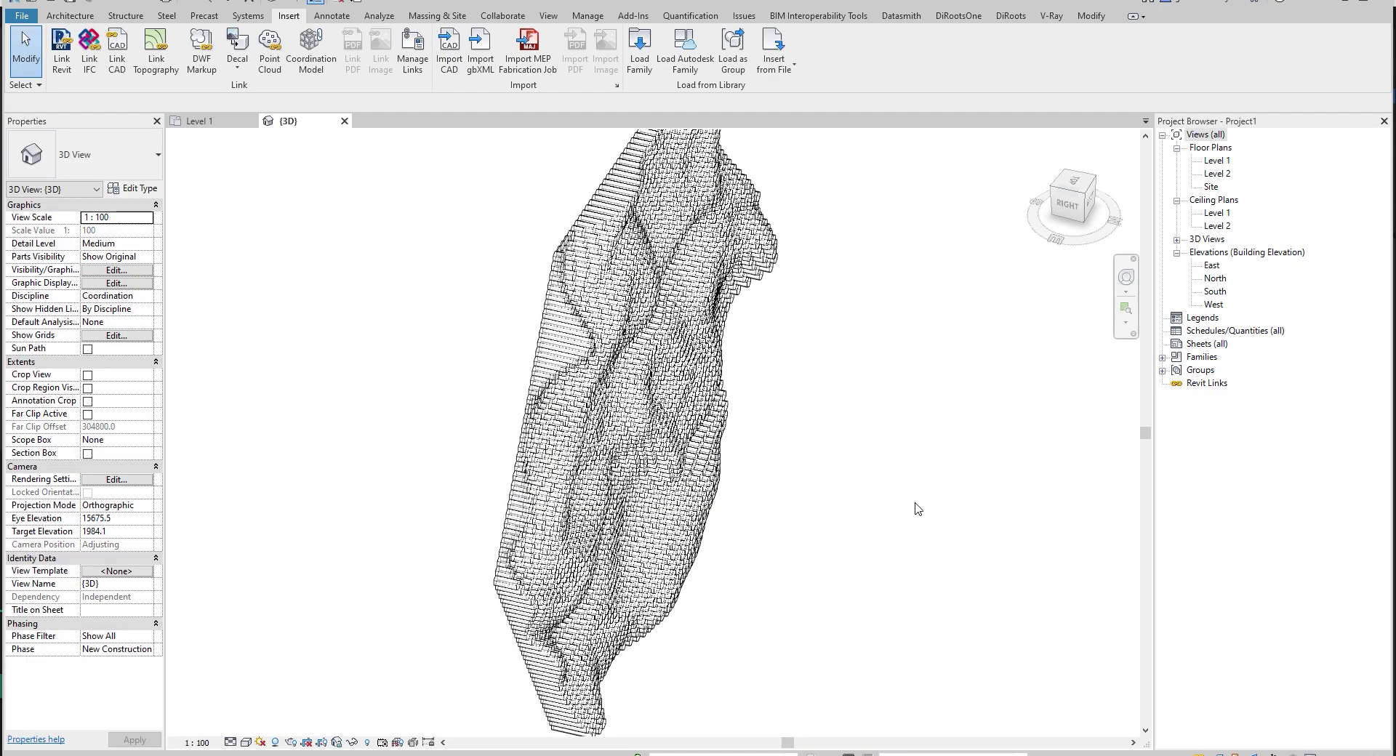
{"action": "middle_click_drag", "start_coordinate": [933, 524], "coordinate": [909, 564], "text": "shift"}
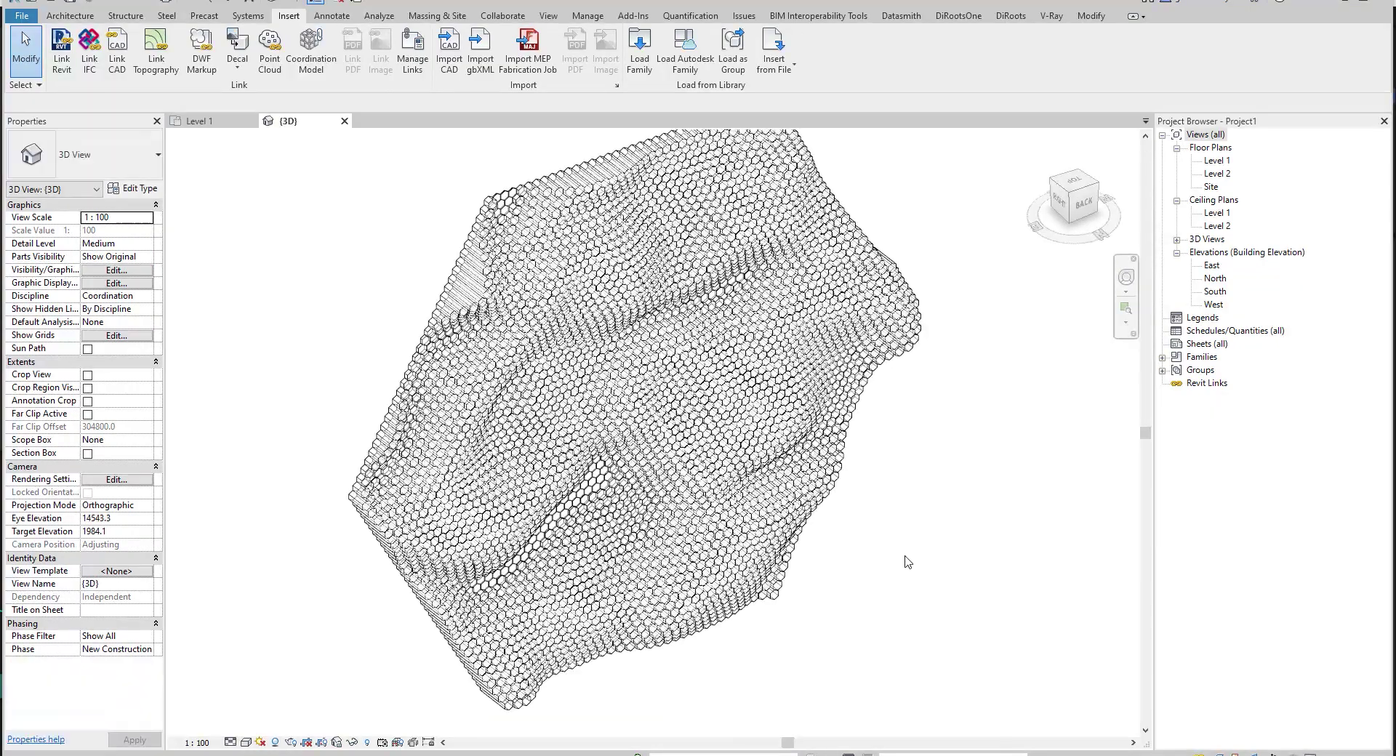
{"action": "middle_click_drag", "start_coordinate": [620, 684], "coordinate": [636, 684], "text": "shift"}
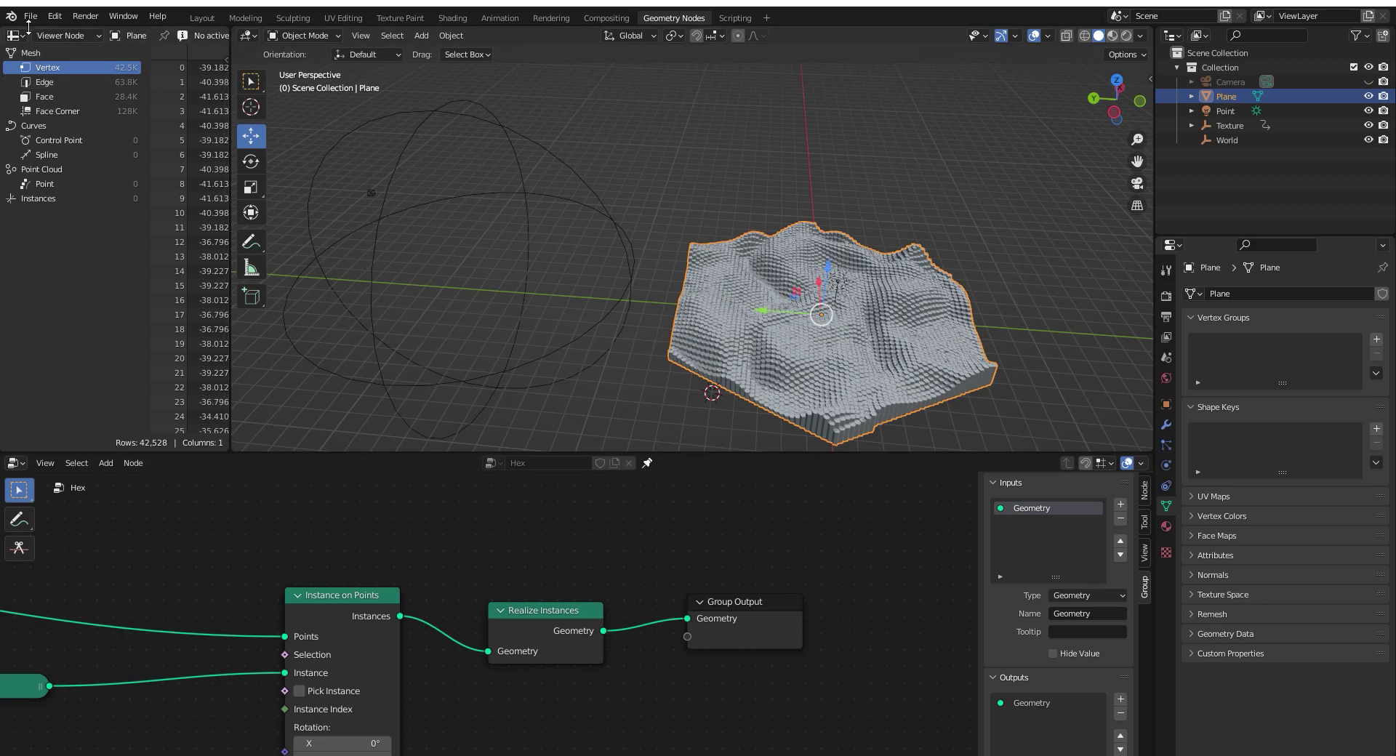
Export the terrain over untitled.obj as Wavefront OBJ with X Forward and Z Up axes
{"action": "left_click", "coordinate": [30, 16]}
{"action": "mouse_move", "coordinate": [83, 224]}
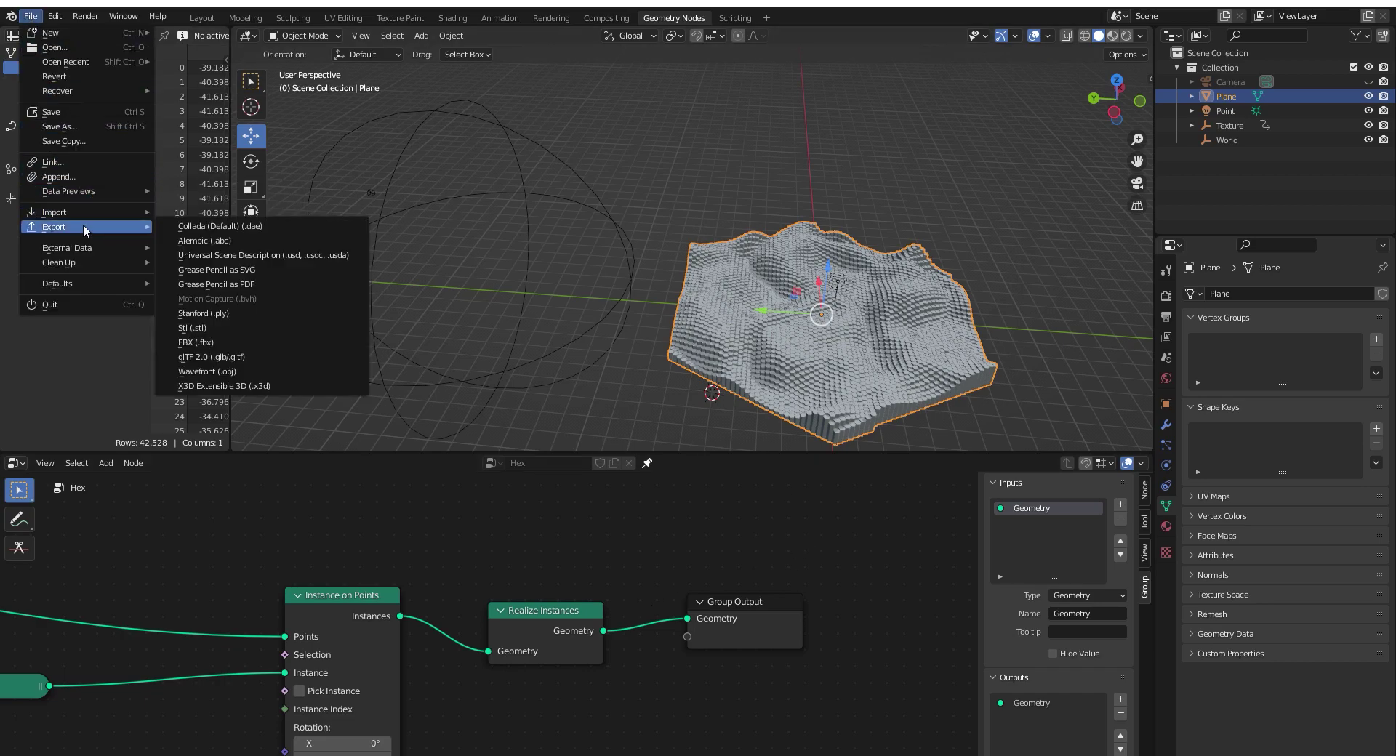
{"action": "left_click", "coordinate": [207, 371]}
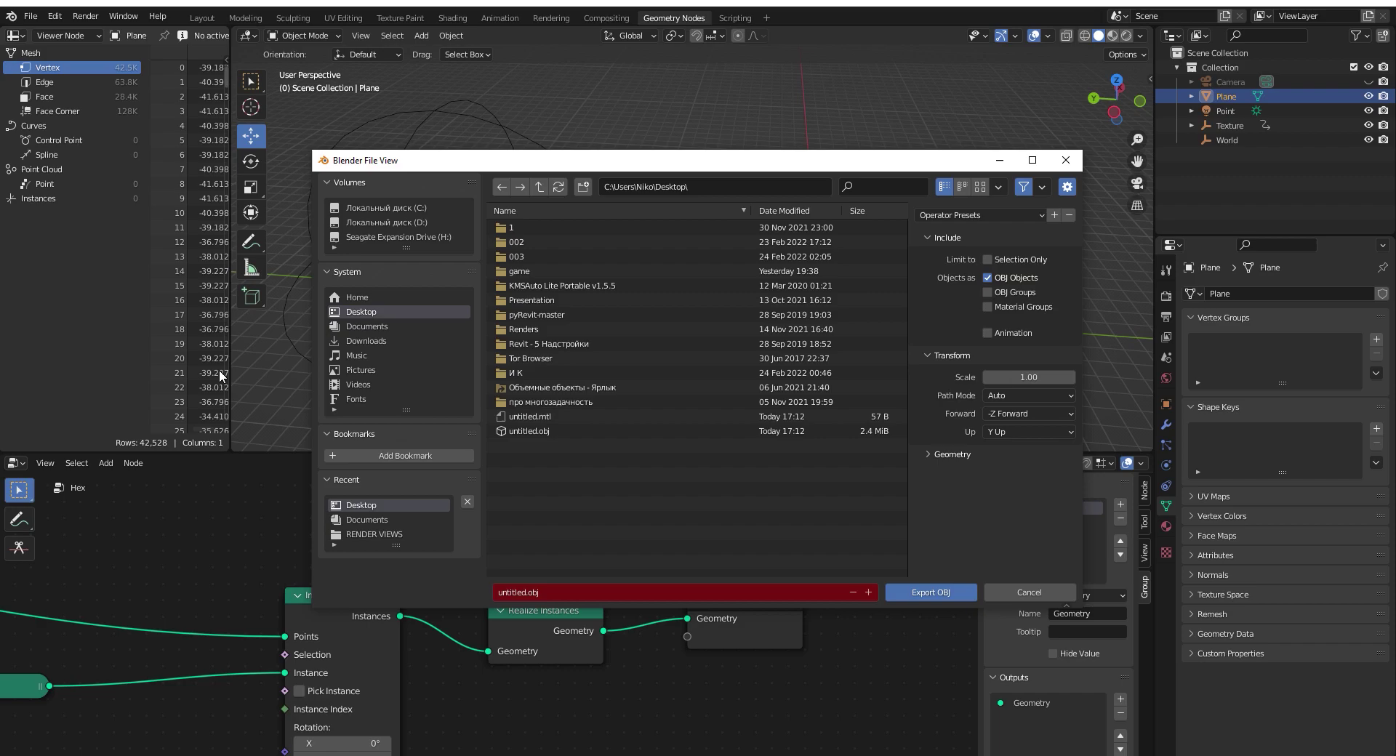
{"action": "left_click", "coordinate": [537, 432]}
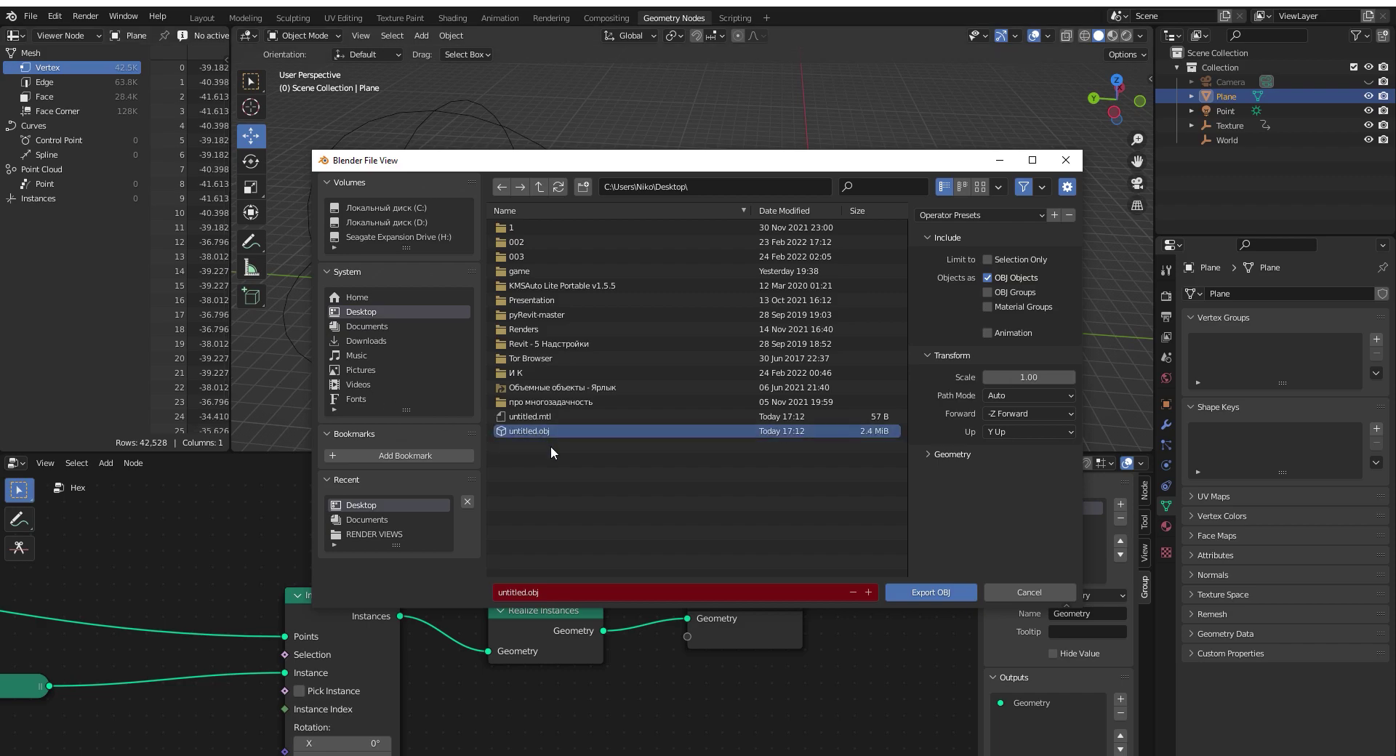
{"action": "left_click", "coordinate": [1034, 413]}
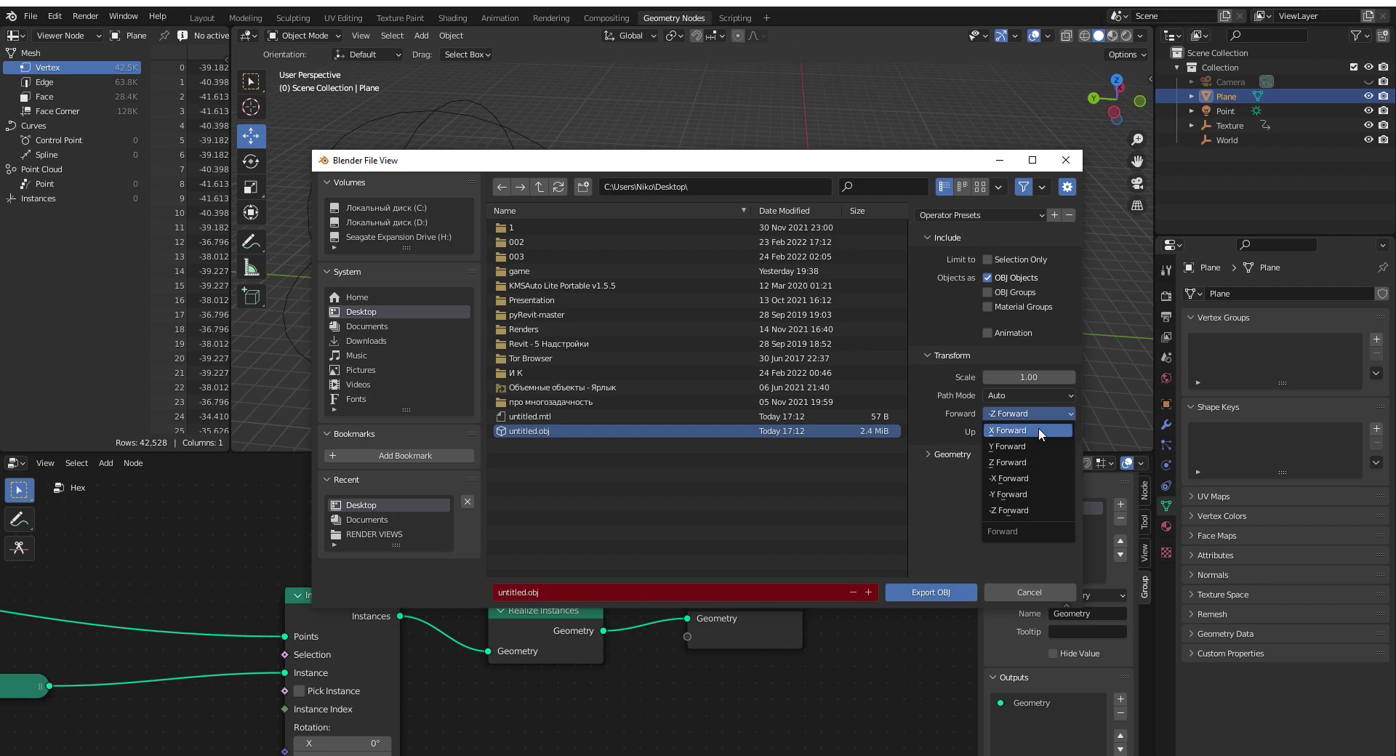
{"action": "left_click", "coordinate": [1037, 430]}
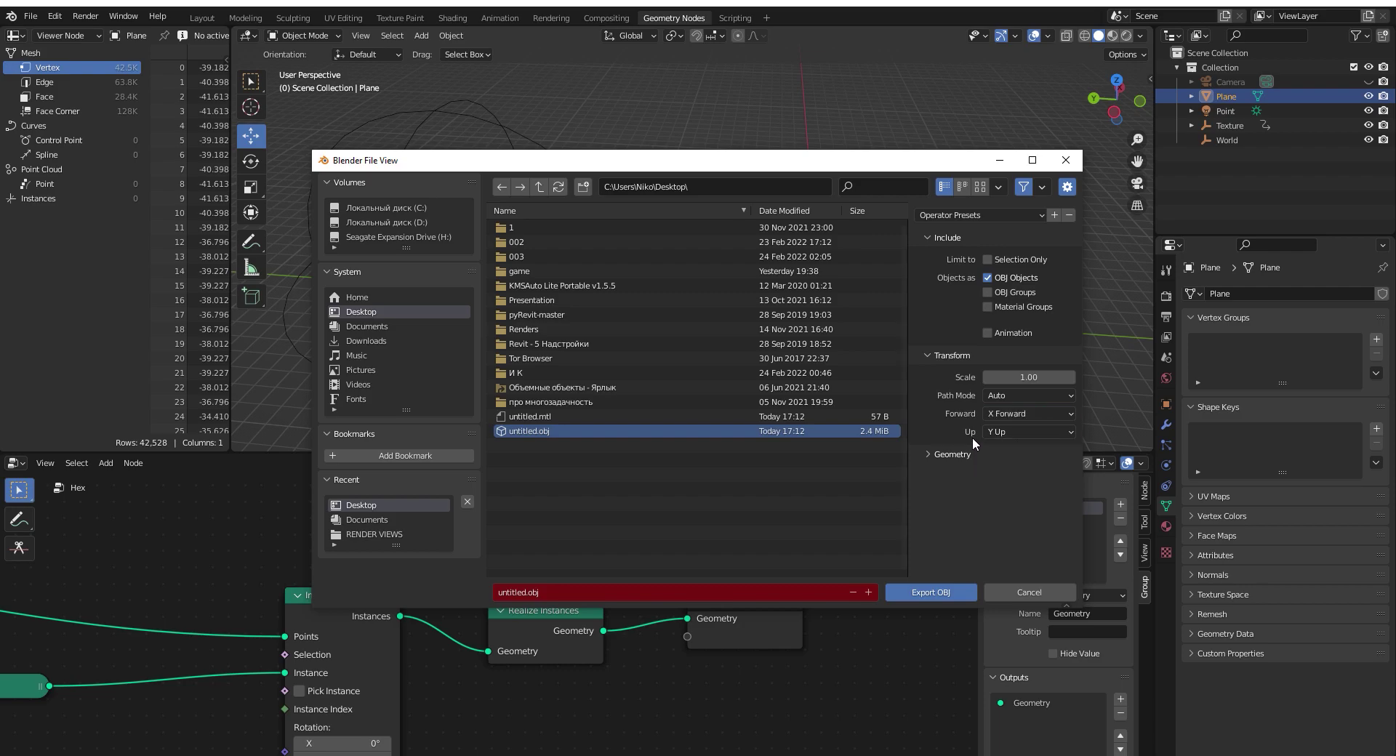
{"action": "left_click", "coordinate": [1008, 429]}
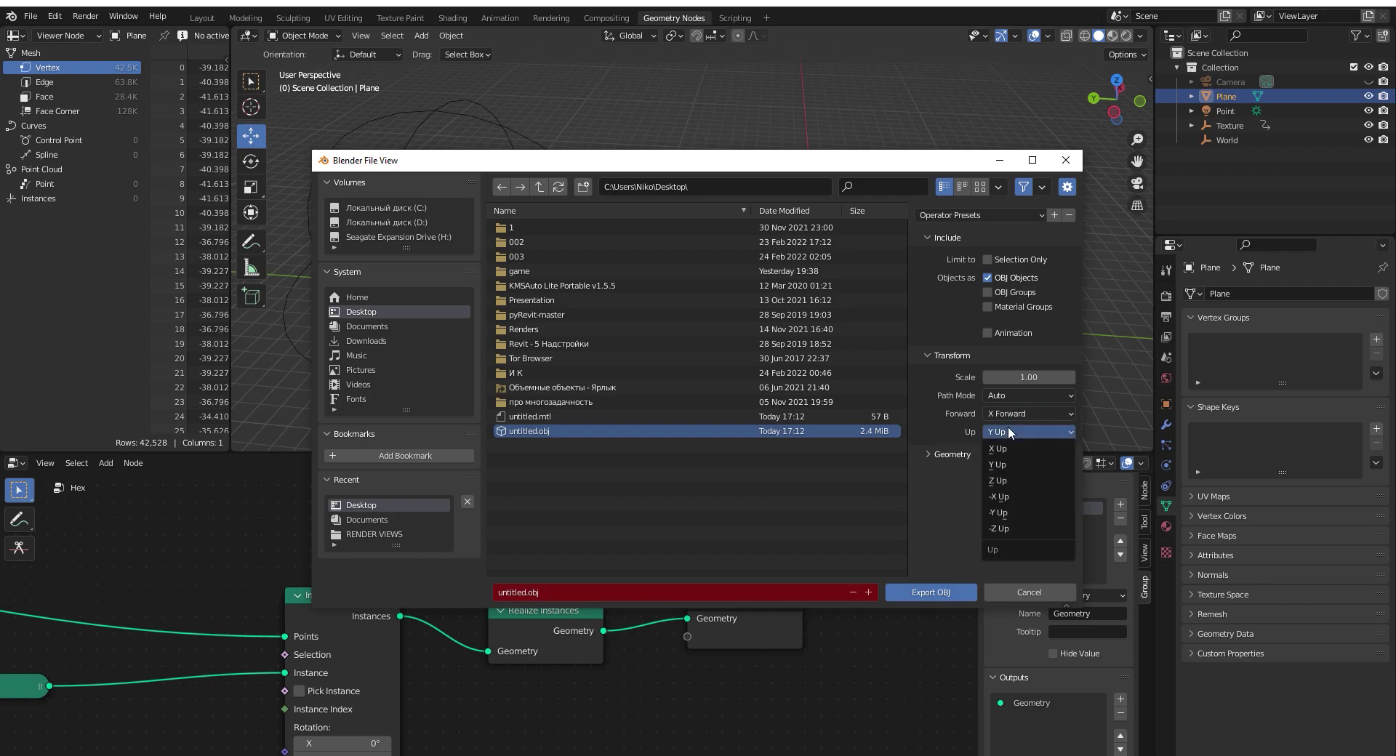
{"action": "left_click", "coordinate": [1027, 480]}
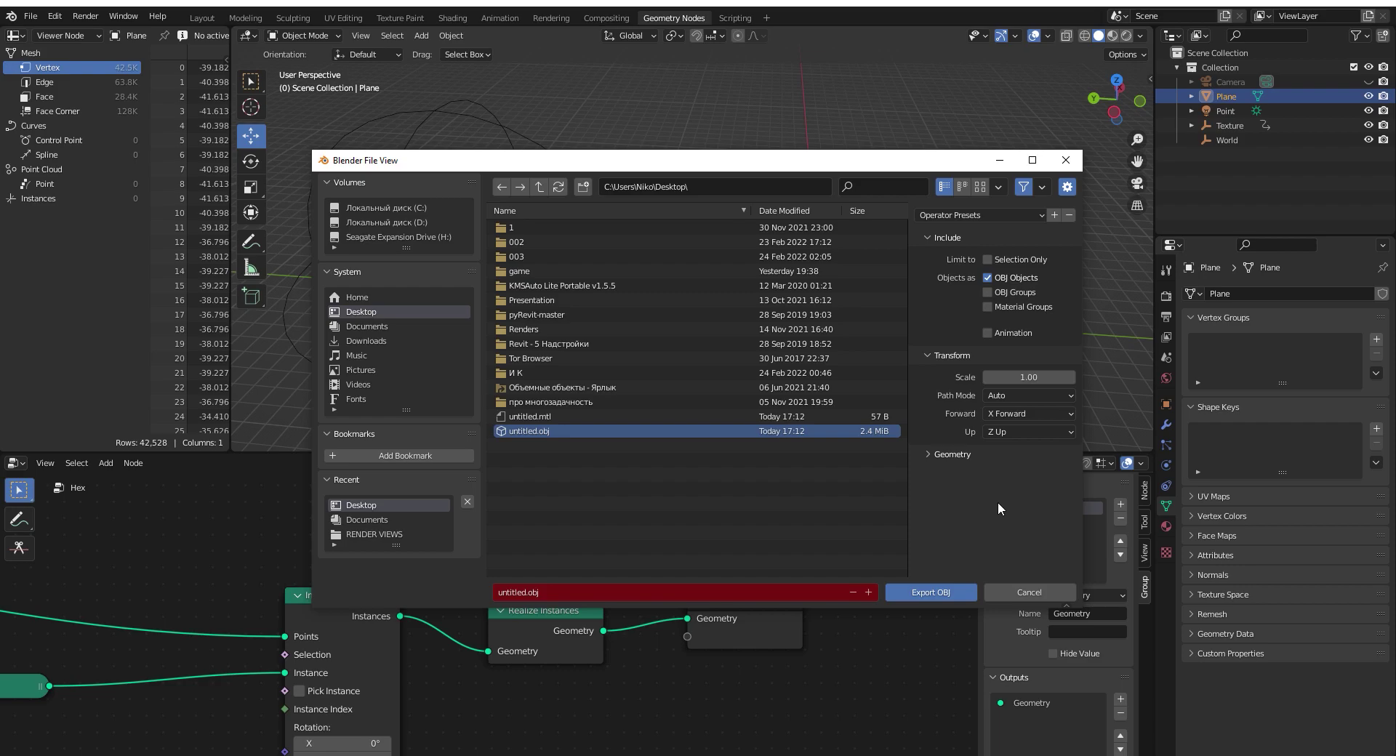
{"action": "left_click", "coordinate": [945, 593]}
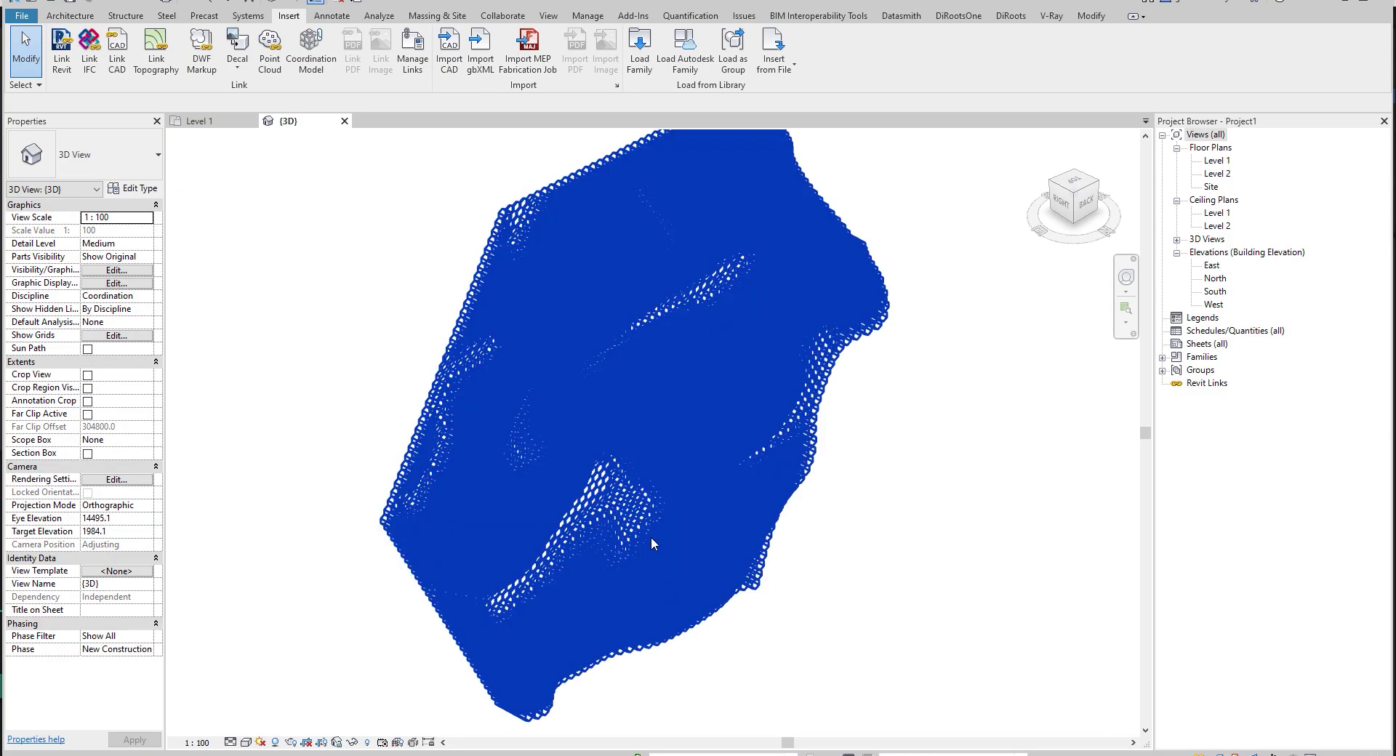
Delete the old blue terrain and import untitled.obj as a Mass, accepting the file units
{"action": "left_click", "coordinate": [651, 536]}
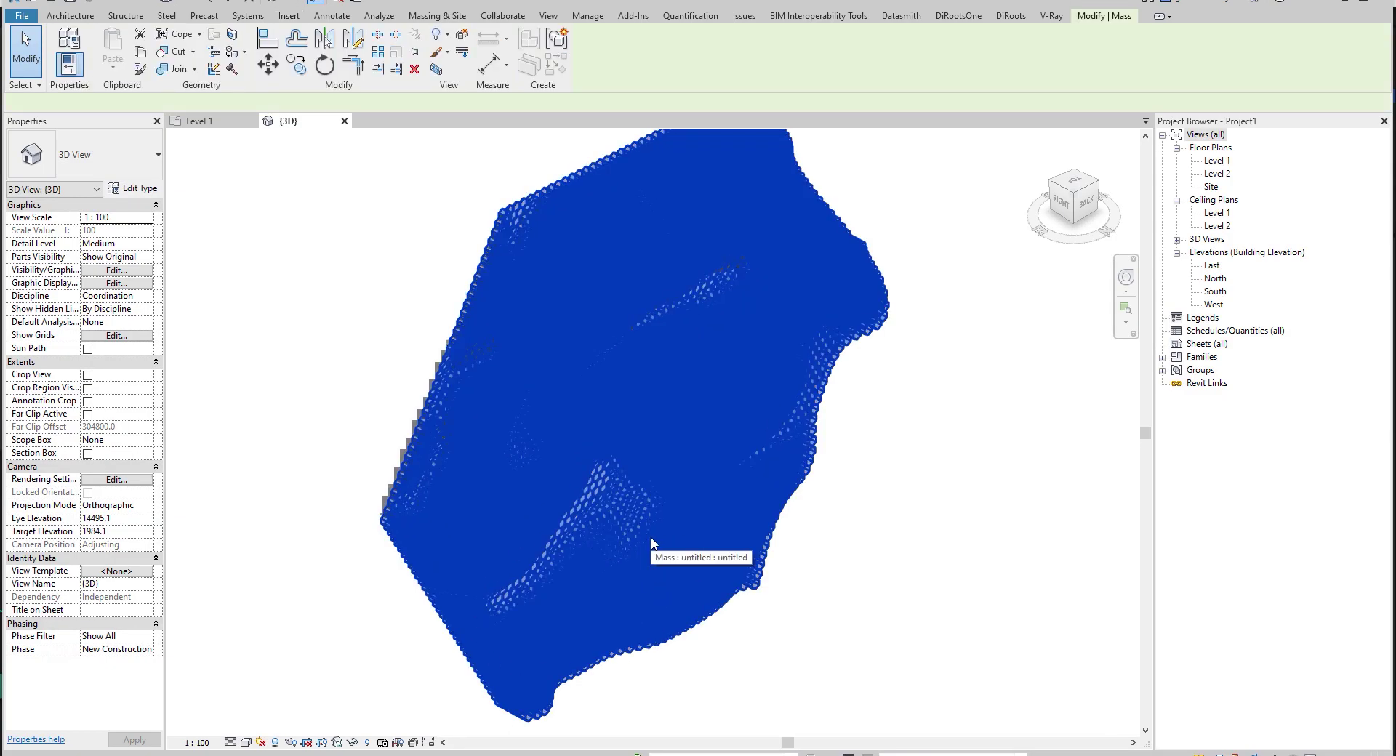
{"action": "key", "text": "Delete"}
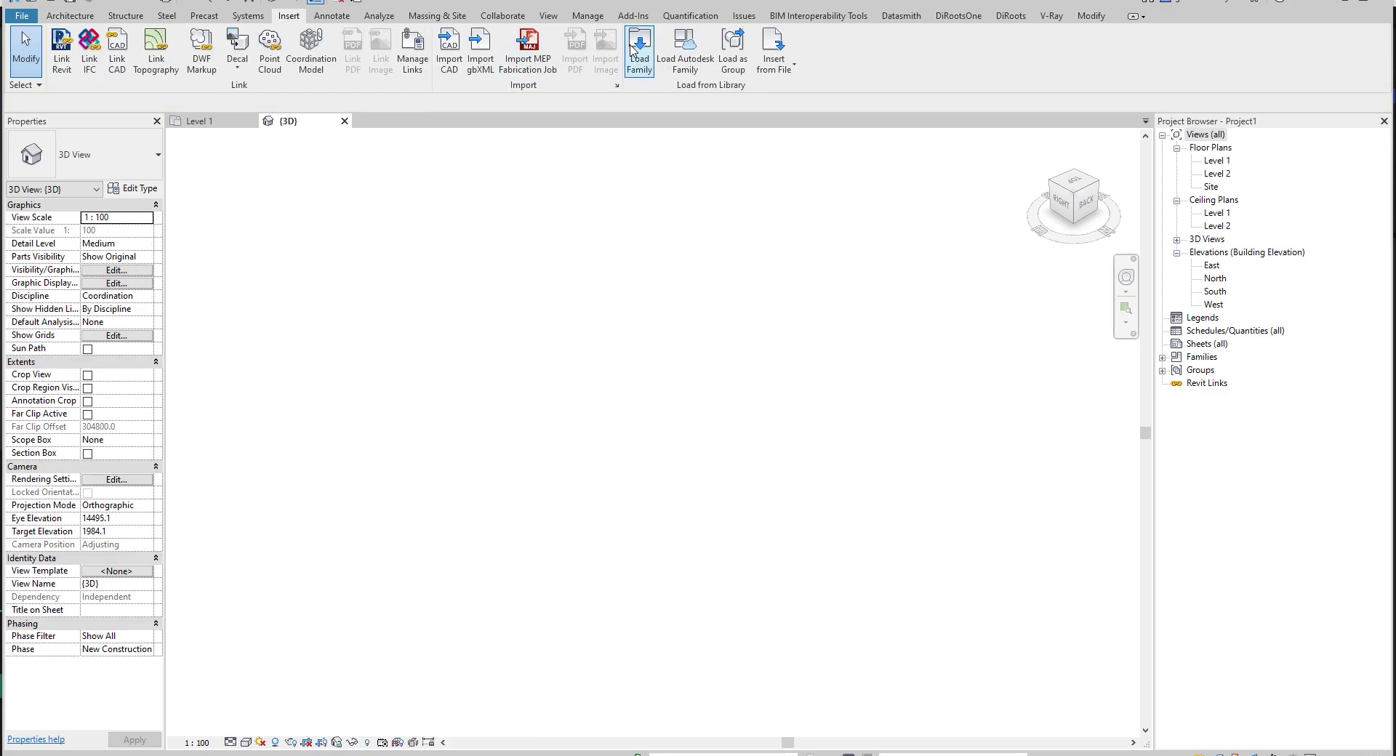
{"action": "left_click", "coordinate": [448, 48]}
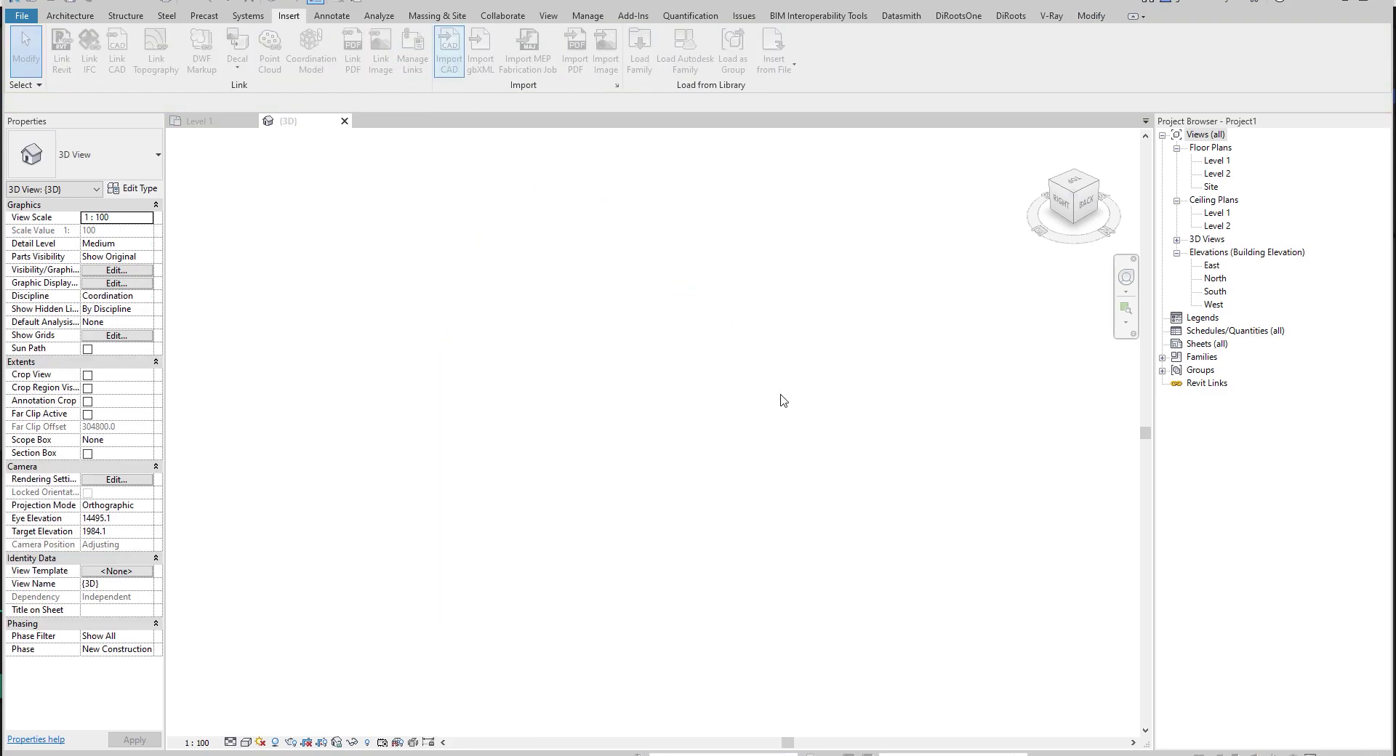
{"action": "left_click", "coordinate": [613, 503]}
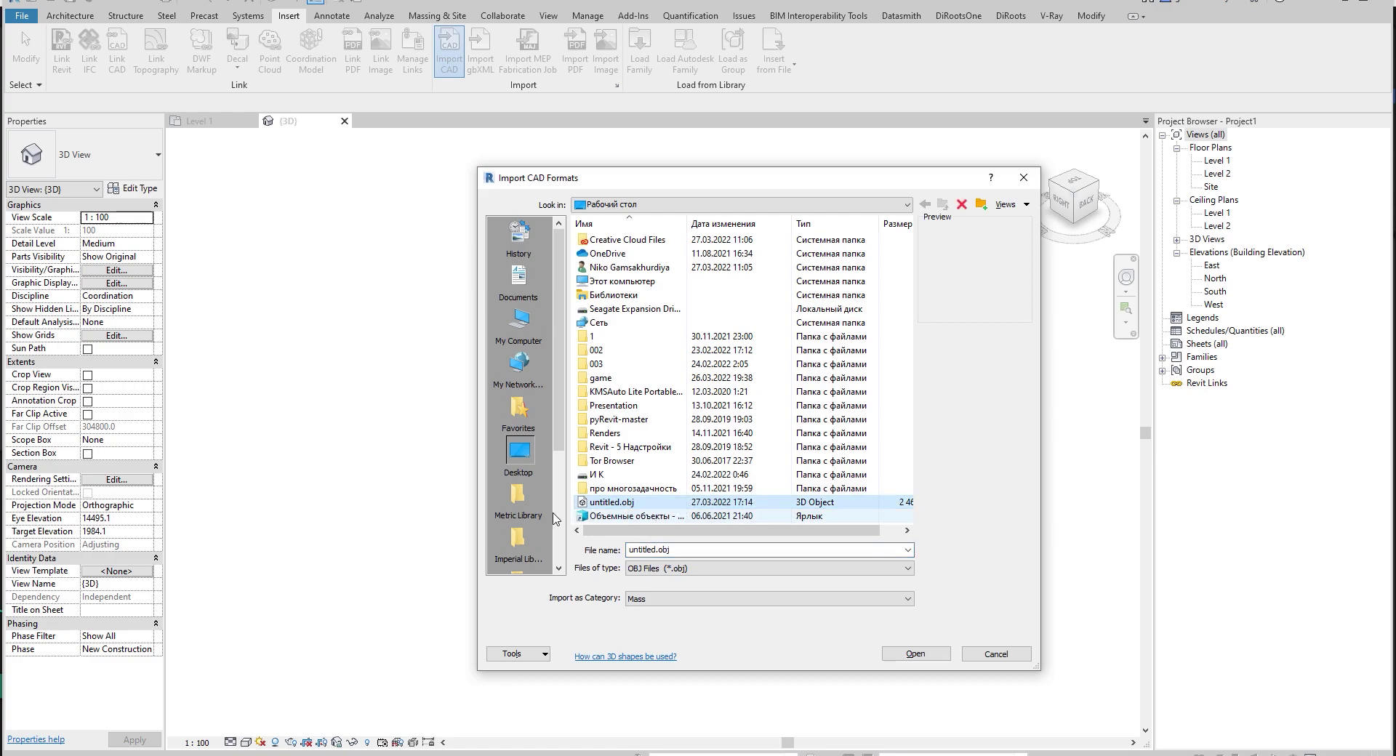
{"action": "left_click", "coordinate": [902, 654]}
{"action": "left_click", "coordinate": [655, 416]}
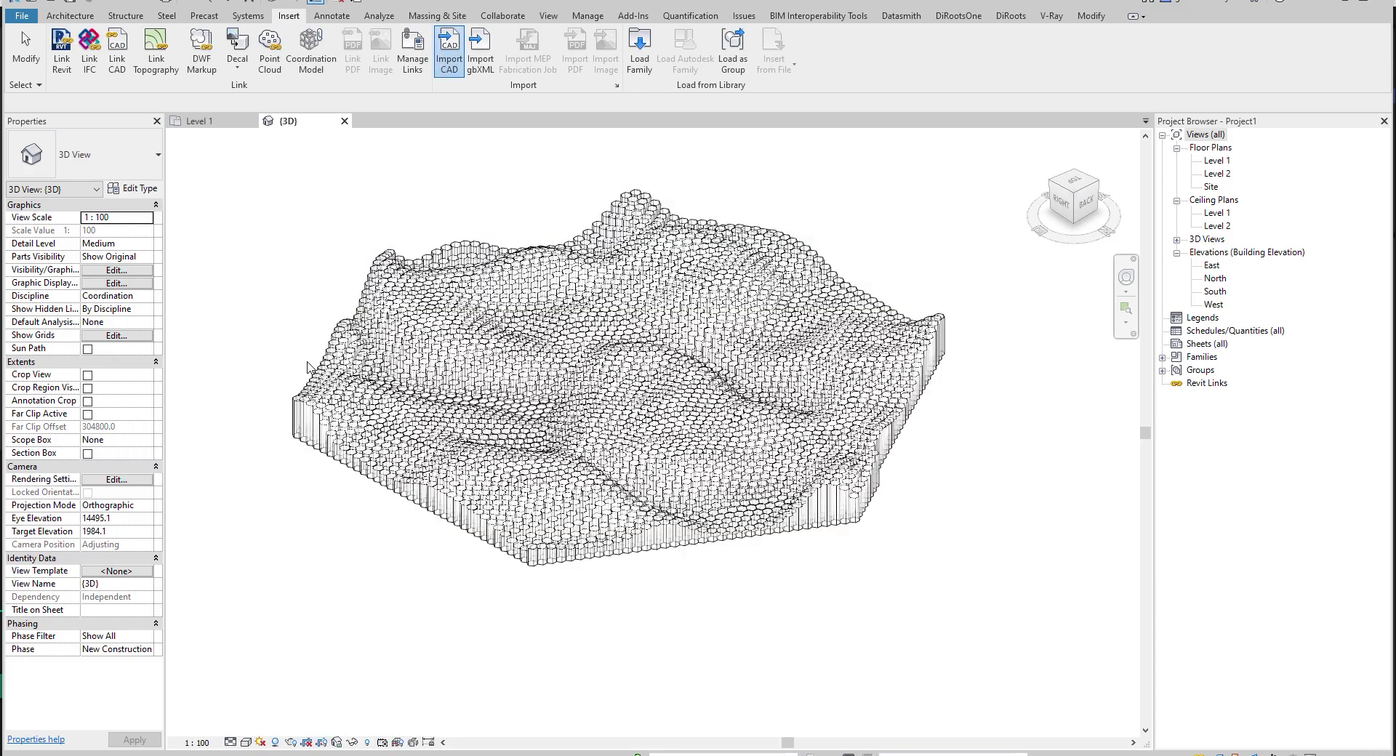
Zoom and orbit around the imported hexagon terrain mass to inspect it from several angles
{"action": "scroll", "coordinate": [309, 368], "scroll_direction": "up", "scroll_amount": 5}
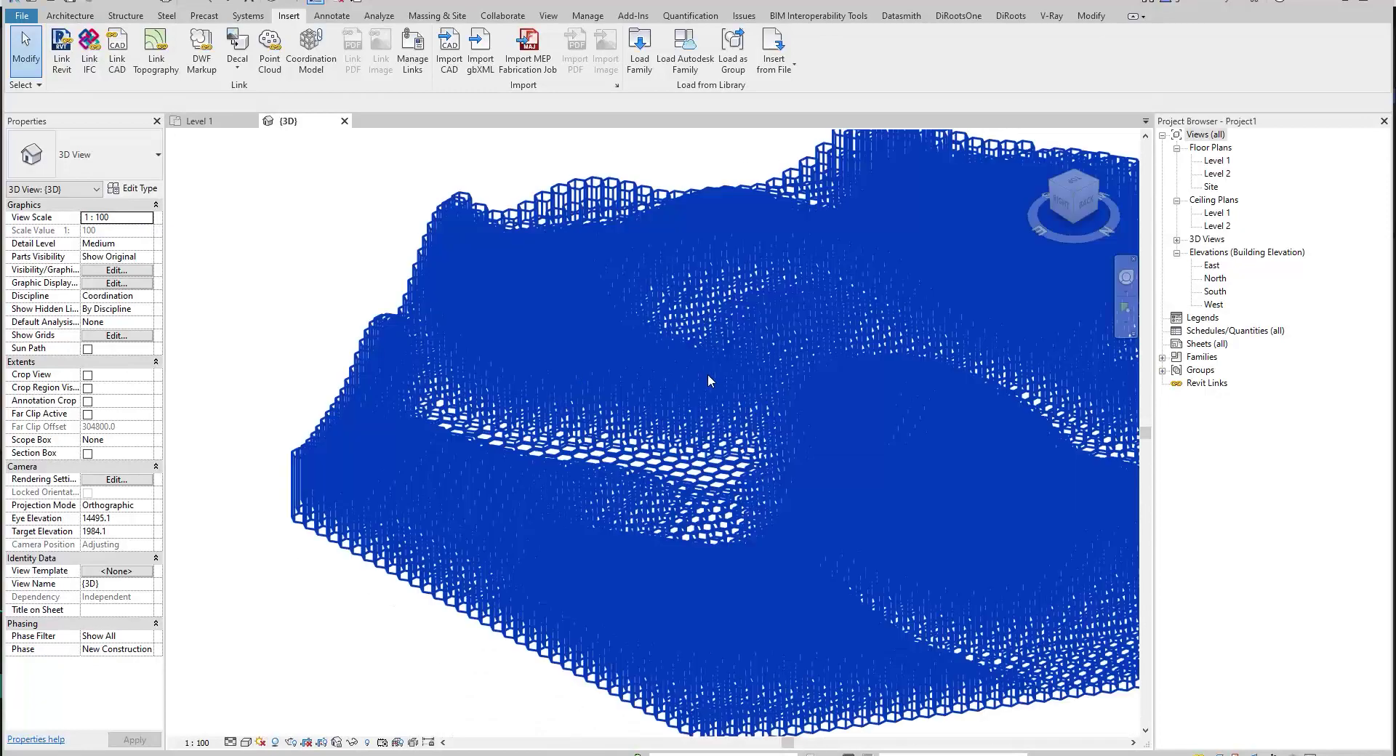
{"action": "middle_click_drag", "start_coordinate": [708, 378], "coordinate": [699, 459], "text": "shift"}
{"action": "scroll", "coordinate": [581, 542], "scroll_direction": "down", "scroll_amount": 5}
{"action": "middle_click_drag", "start_coordinate": [644, 525], "coordinate": [385, 640], "text": "shift"}
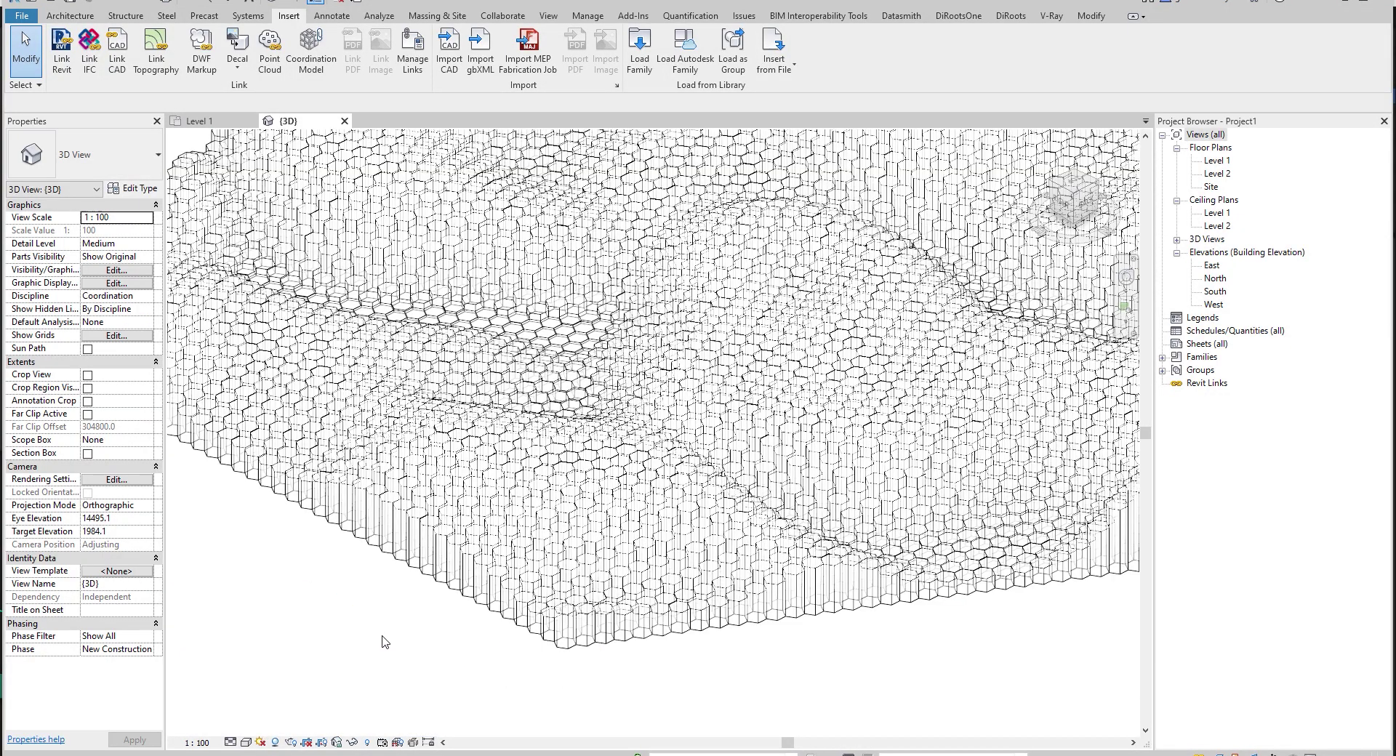
{"action": "scroll", "coordinate": [363, 634], "scroll_direction": "up", "scroll_amount": 6}
{"action": "scroll", "coordinate": [667, 640], "scroll_direction": "up", "scroll_amount": 3}
{"action": "scroll", "coordinate": [667, 640], "scroll_direction": "up", "scroll_amount": 3}
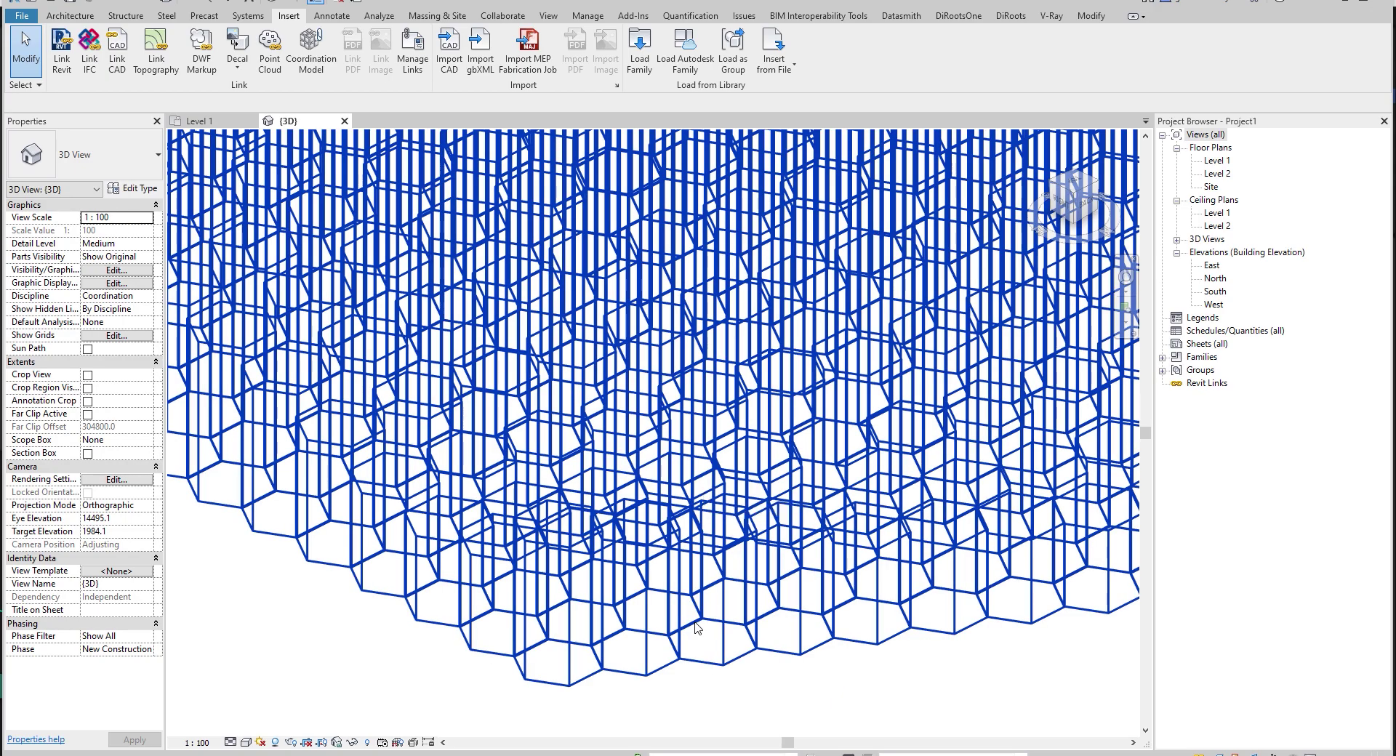
Select the imported hexagon terrain mass, checking the Massing & Site tools along the way
{"action": "left_click", "coordinate": [698, 622]}
{"action": "scroll", "coordinate": [698, 623], "scroll_direction": "down", "scroll_amount": 6}
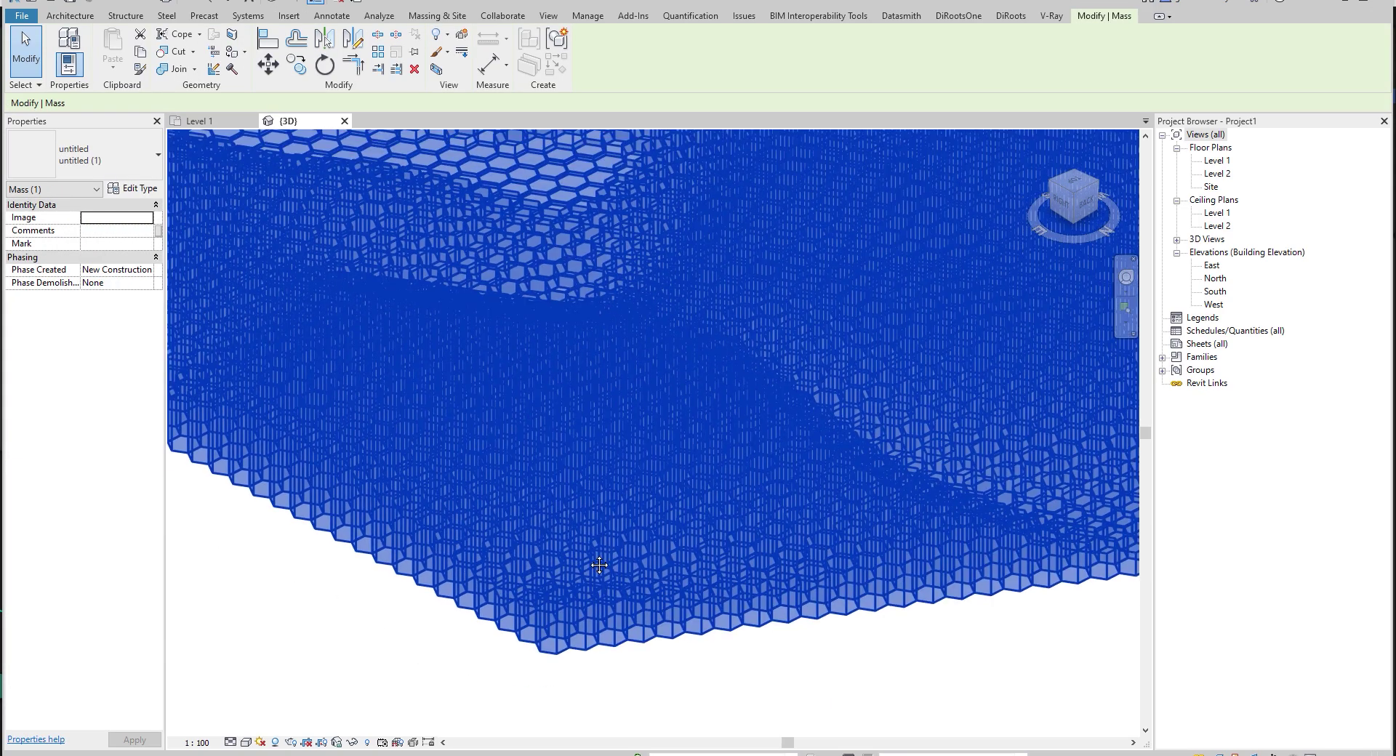
{"action": "scroll", "coordinate": [455, 246], "scroll_direction": "up", "scroll_amount": 2}
{"action": "left_click", "coordinate": [437, 15]}
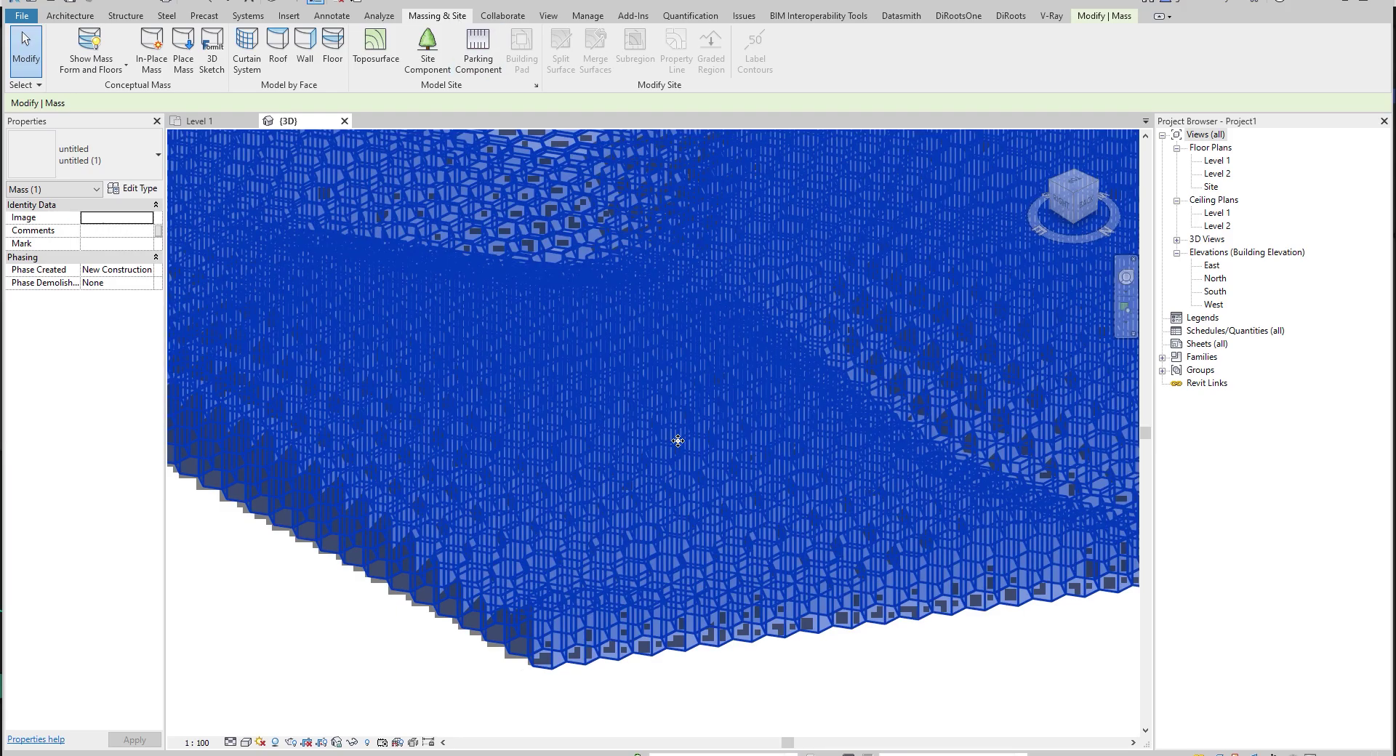
{"action": "key", "text": "Escape"}
{"action": "left_click", "coordinate": [364, 259]}
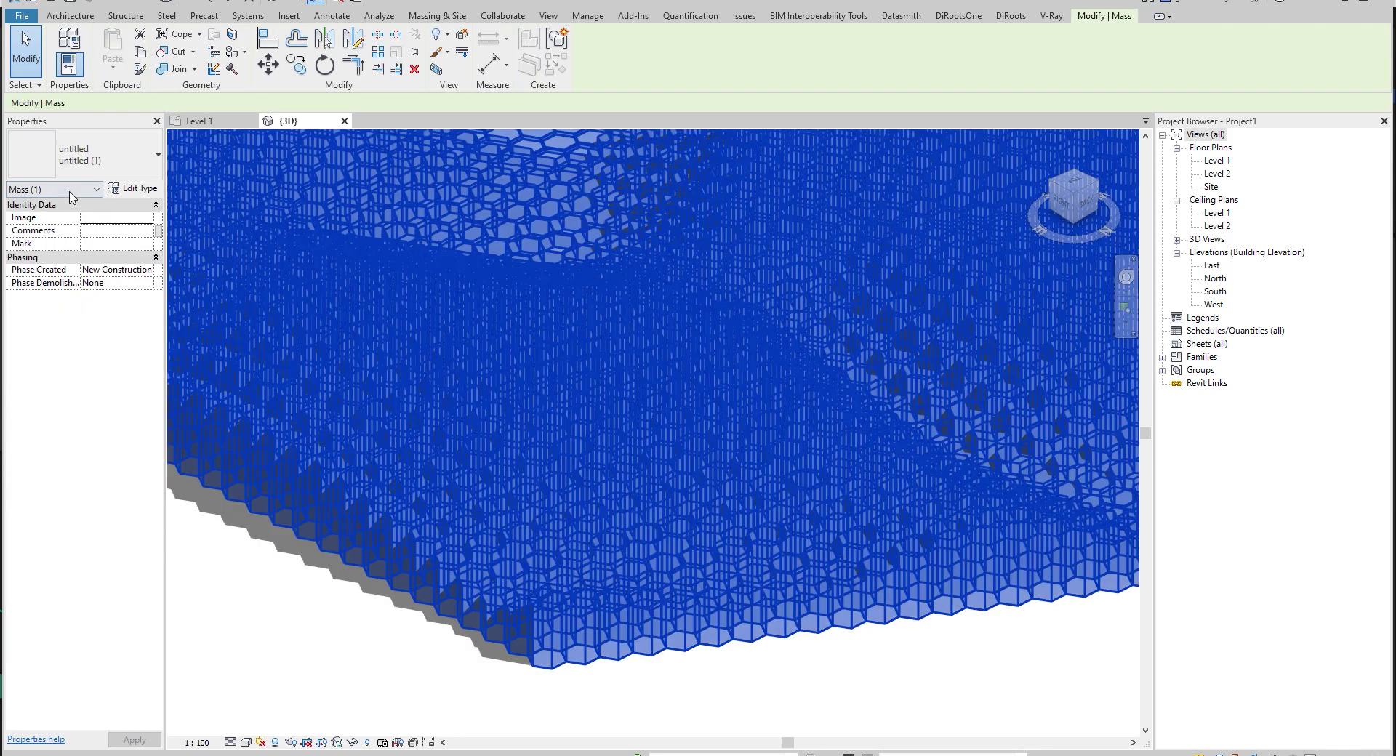
Delete the mass and re-import untitled.obj under Generic Models with centimeter units
{"action": "key", "text": "Delete"}
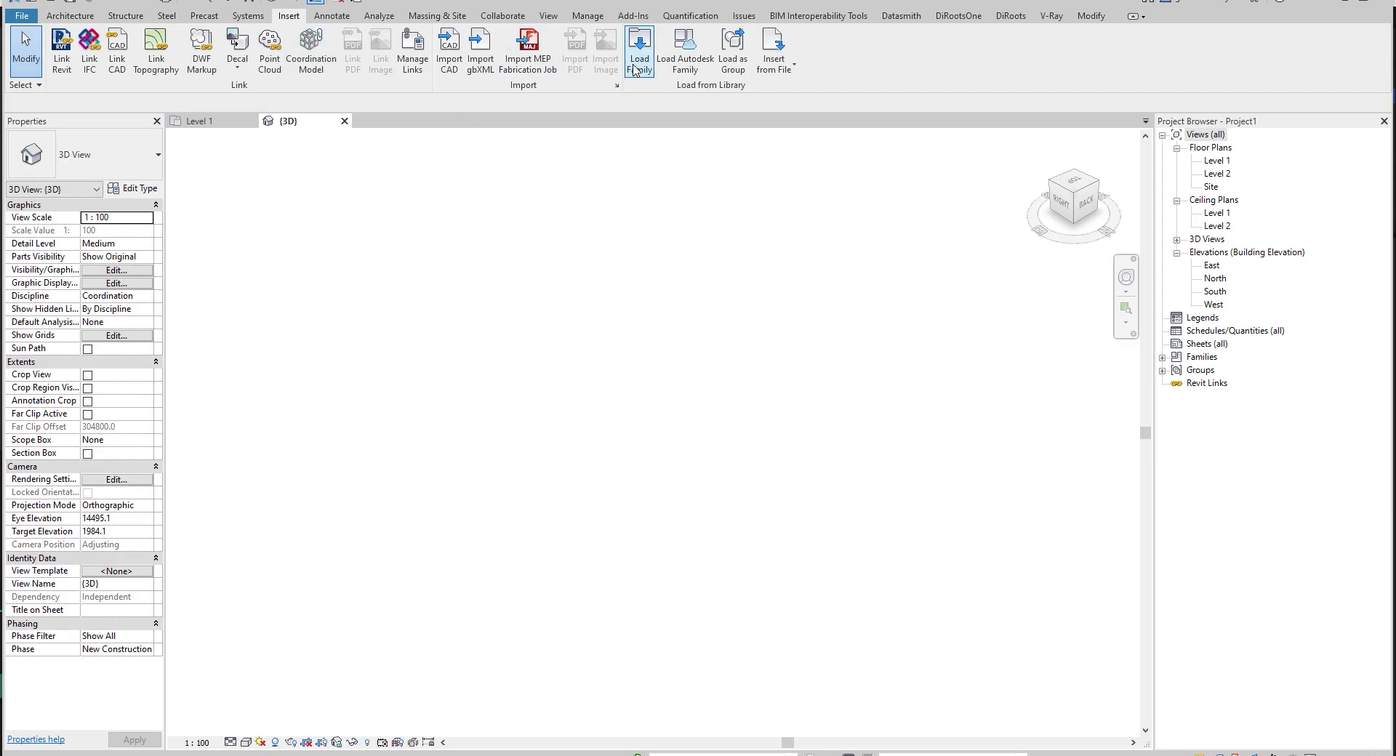
{"action": "left_click", "coordinate": [450, 52]}
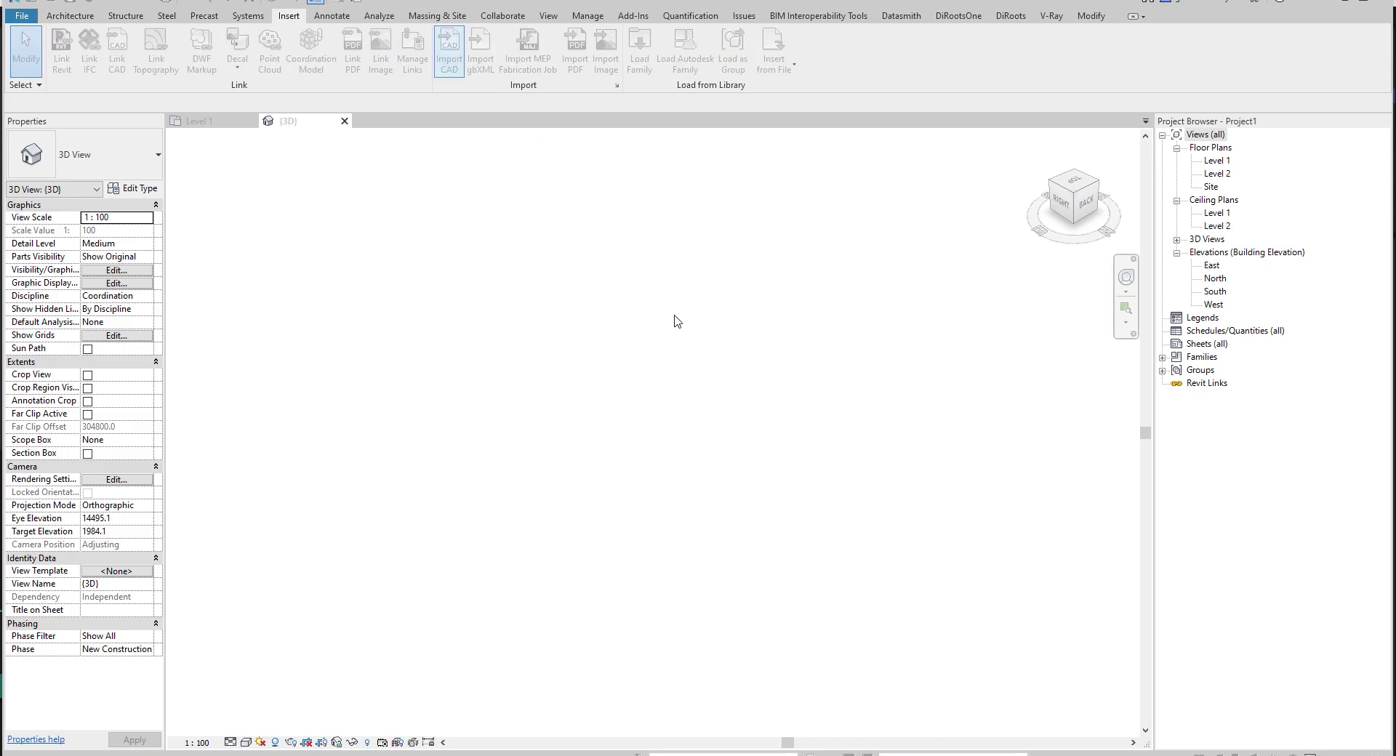
{"action": "left_click", "coordinate": [620, 503]}
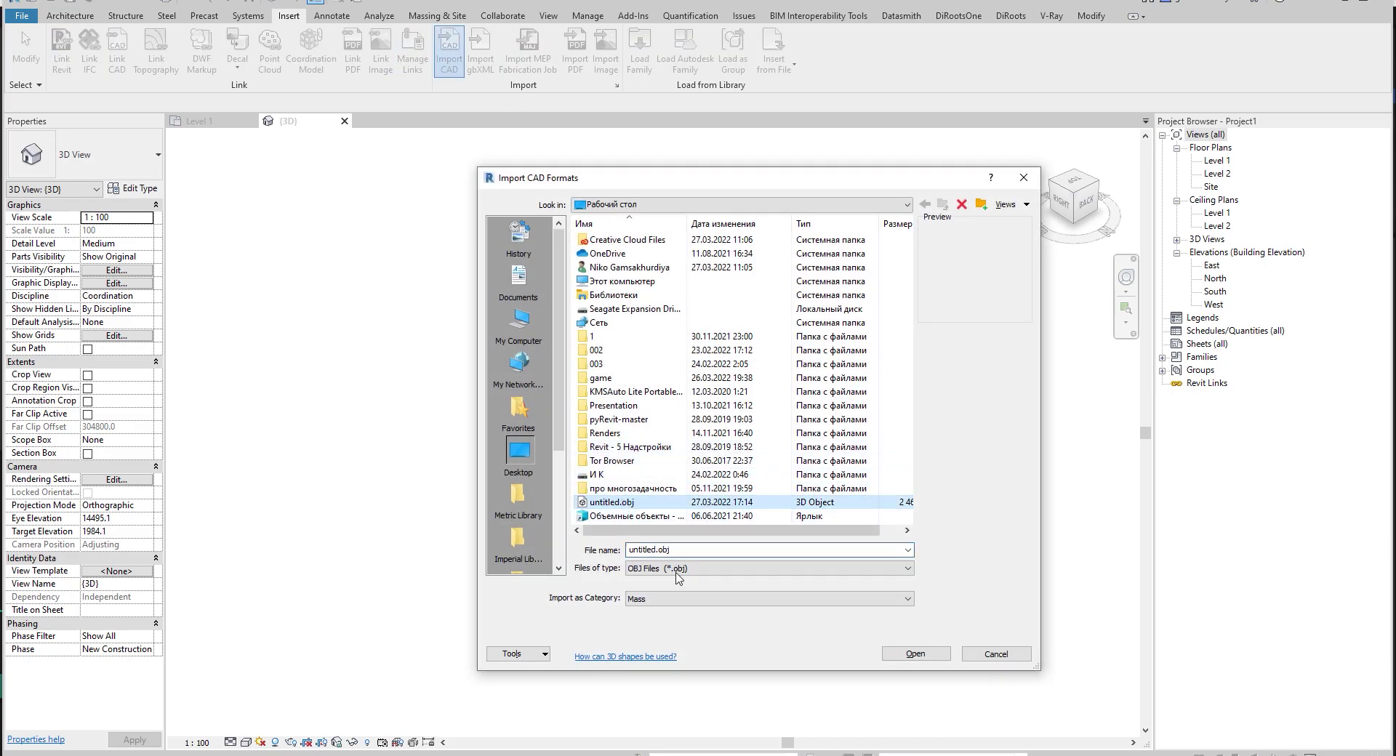
{"action": "left_click", "coordinate": [680, 601]}
{"action": "scroll", "coordinate": [691, 627], "scroll_direction": "up", "scroll_amount": 5}
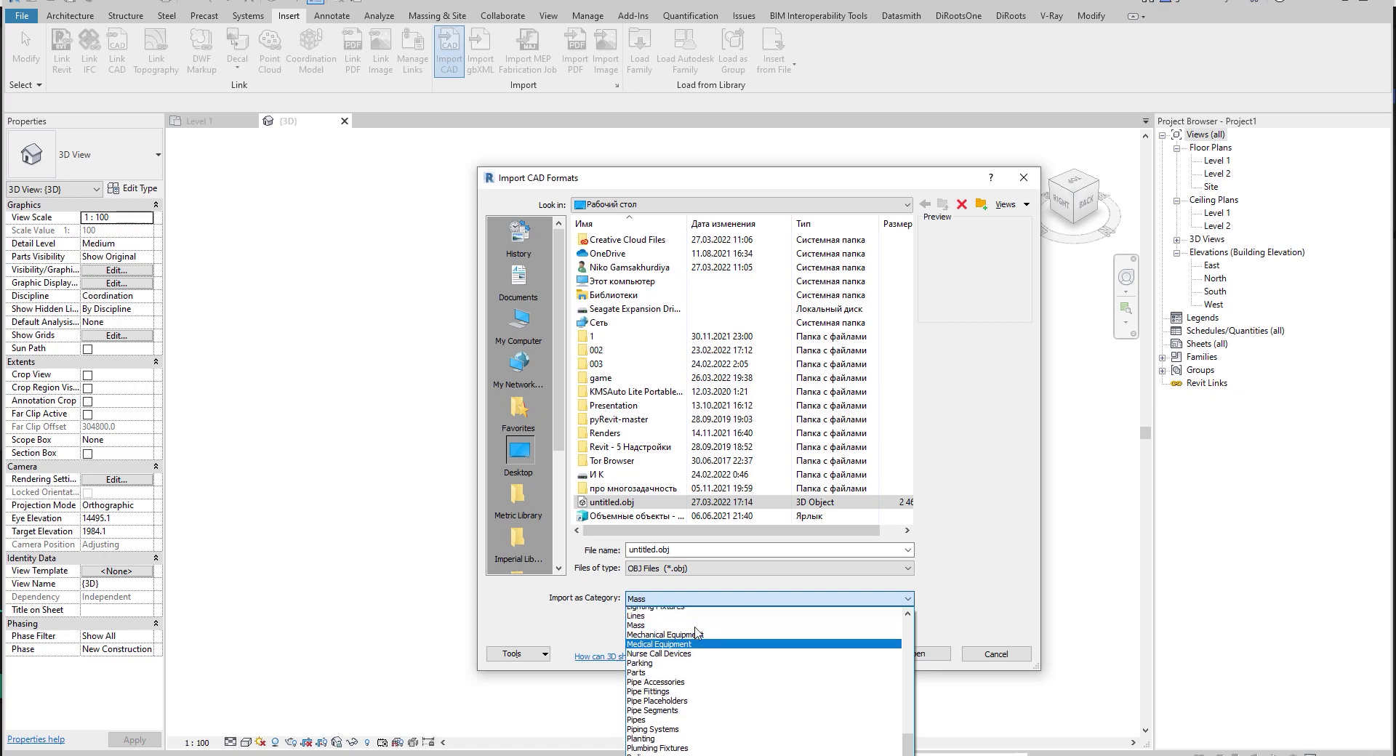
{"action": "scroll", "coordinate": [696, 633], "scroll_direction": "up", "scroll_amount": 9}
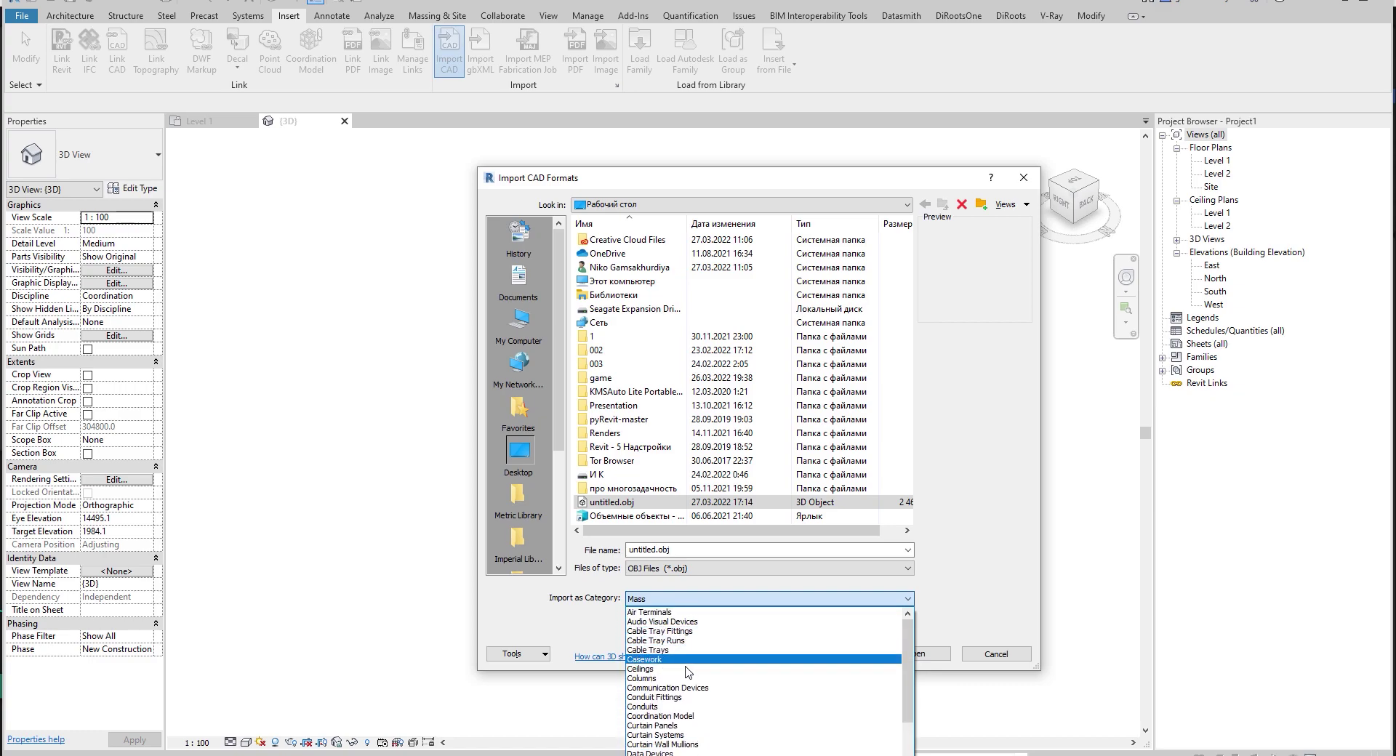
{"action": "scroll", "coordinate": [689, 691], "scroll_direction": "down", "scroll_amount": 4}
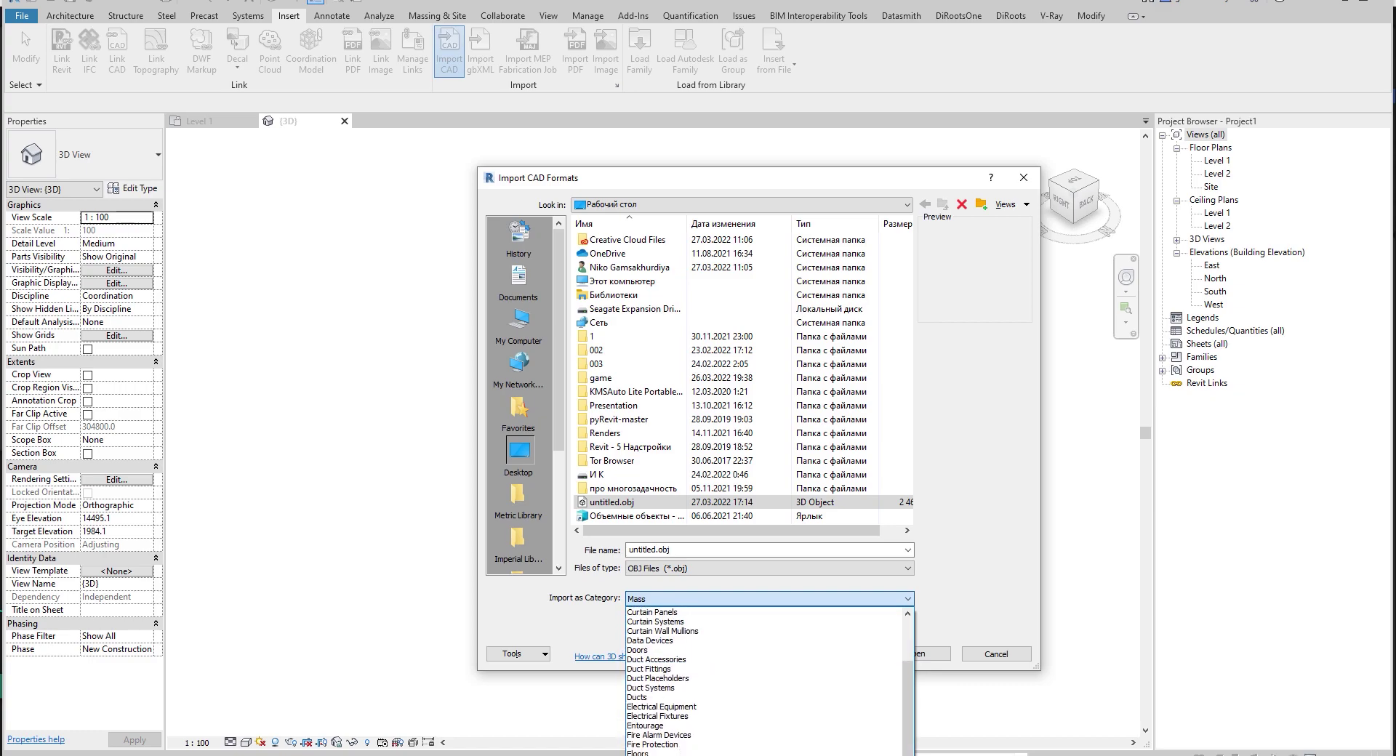
{"action": "left_click", "coordinate": [654, 755]}
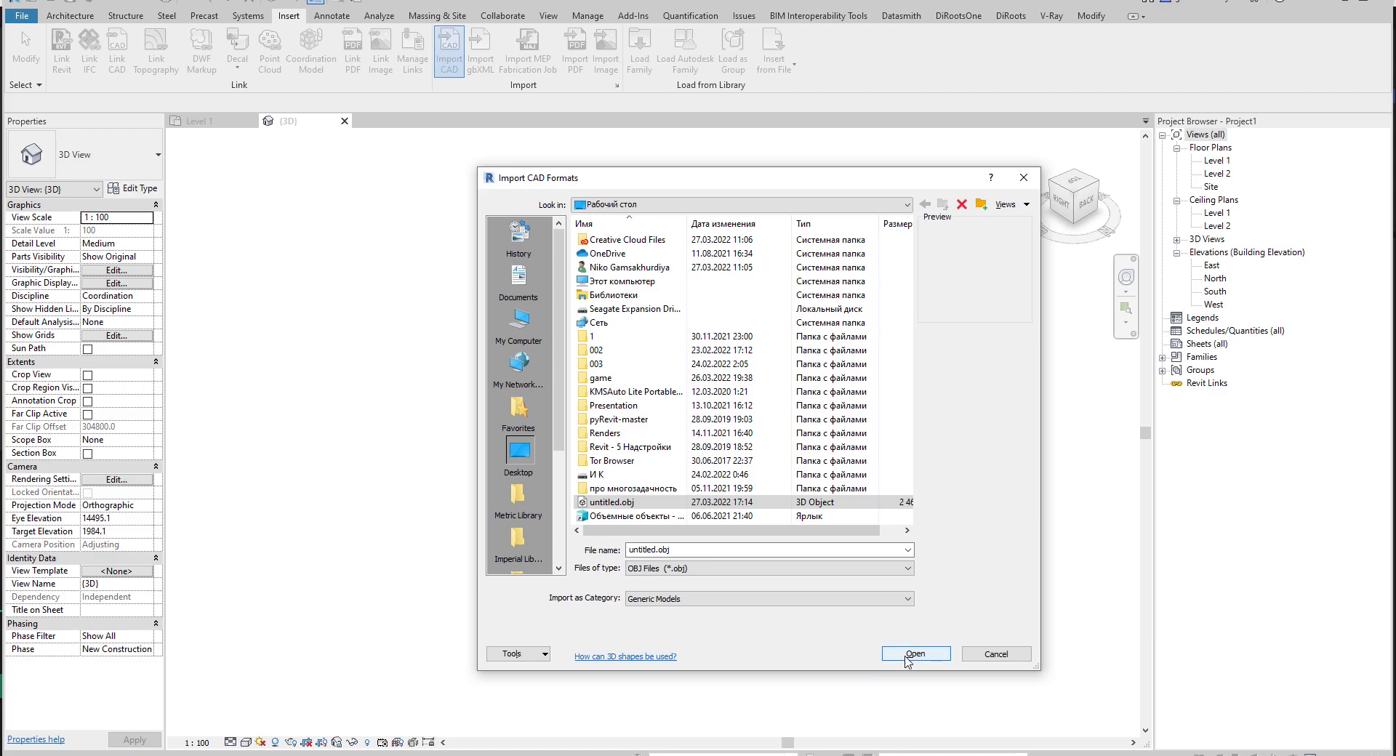
{"action": "left_click", "coordinate": [906, 658]}
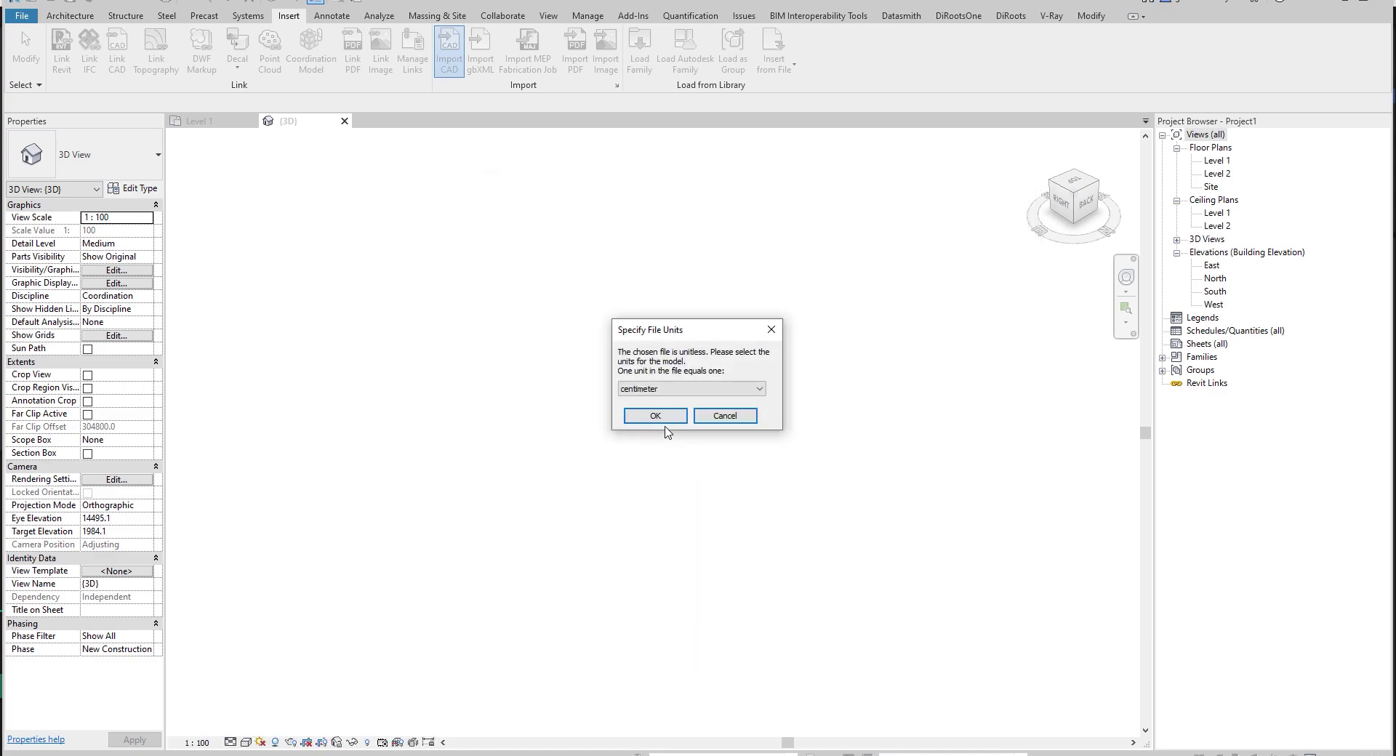
{"action": "left_click", "coordinate": [665, 418]}
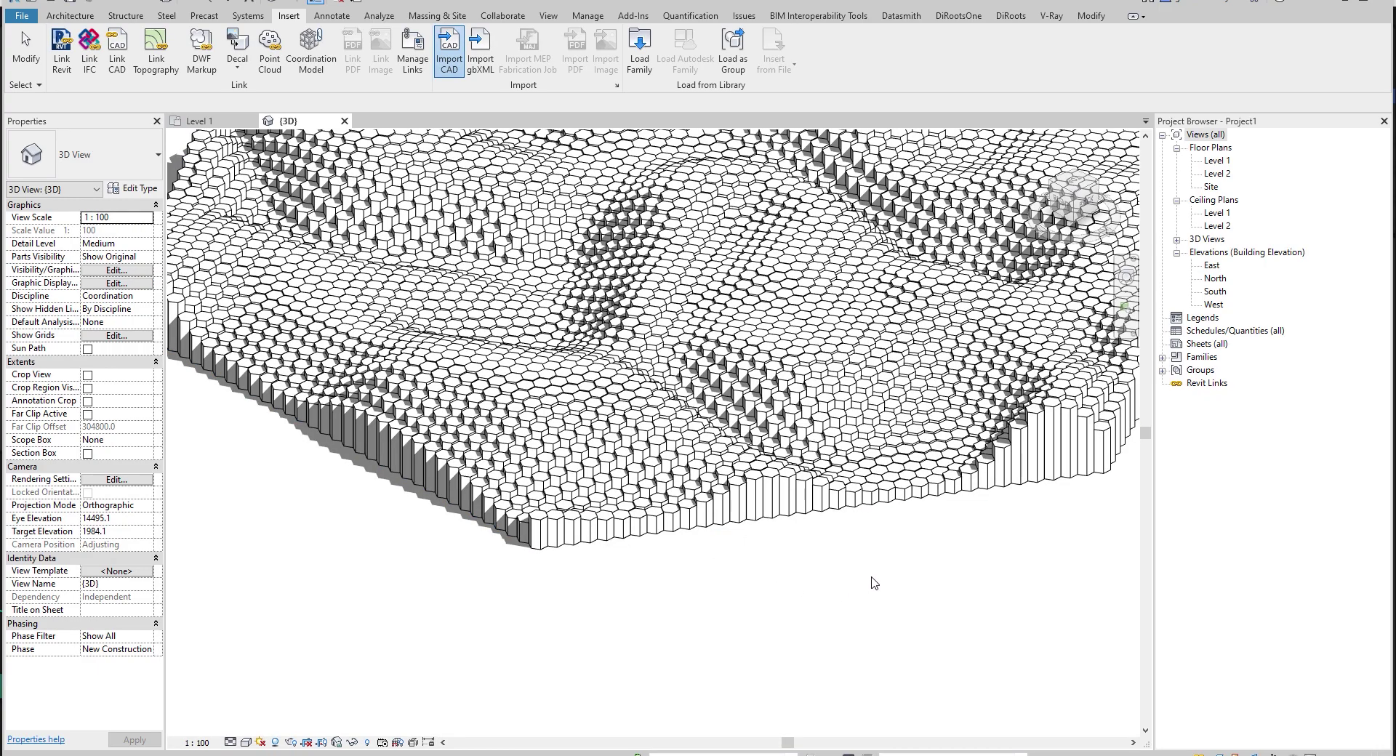
{"action": "middle_click_drag", "start_coordinate": [785, 582], "coordinate": [851, 734]}
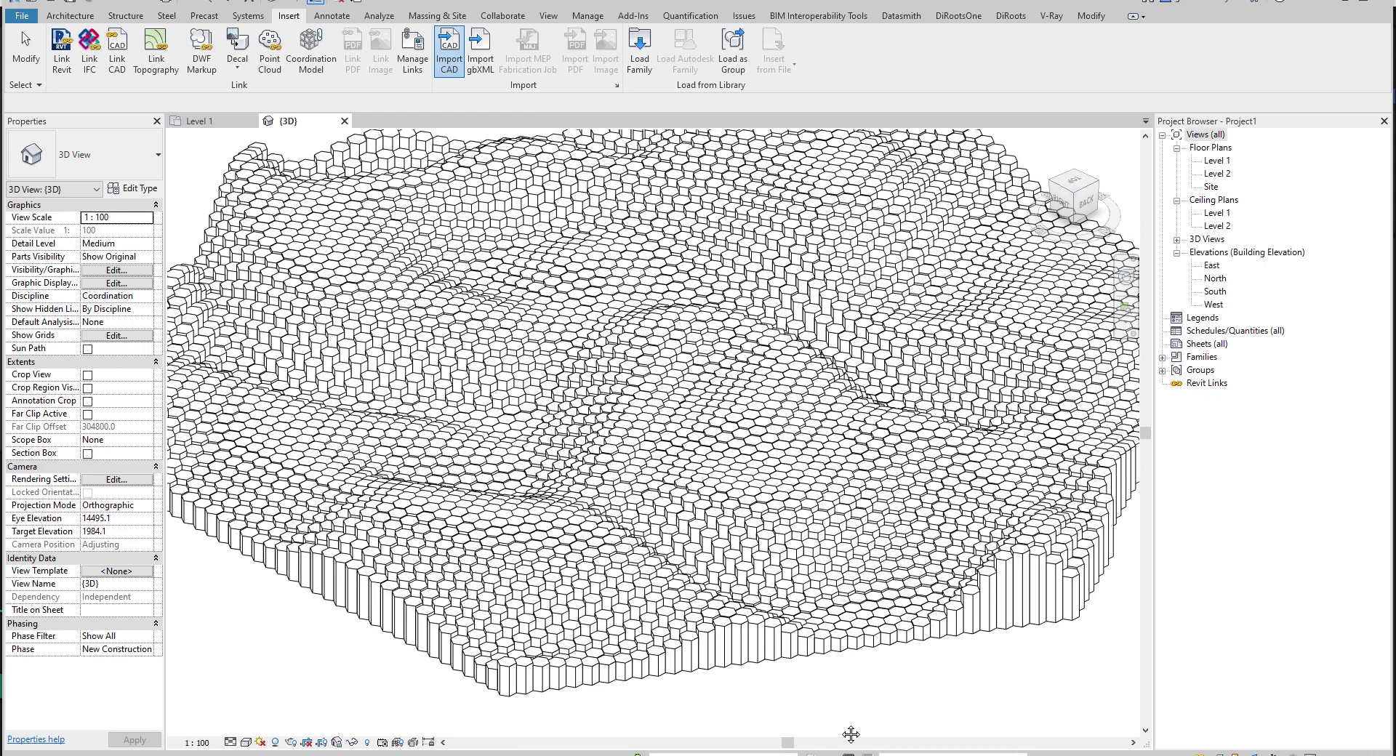
{"action": "scroll", "coordinate": [843, 655], "scroll_direction": "down", "scroll_amount": 5}
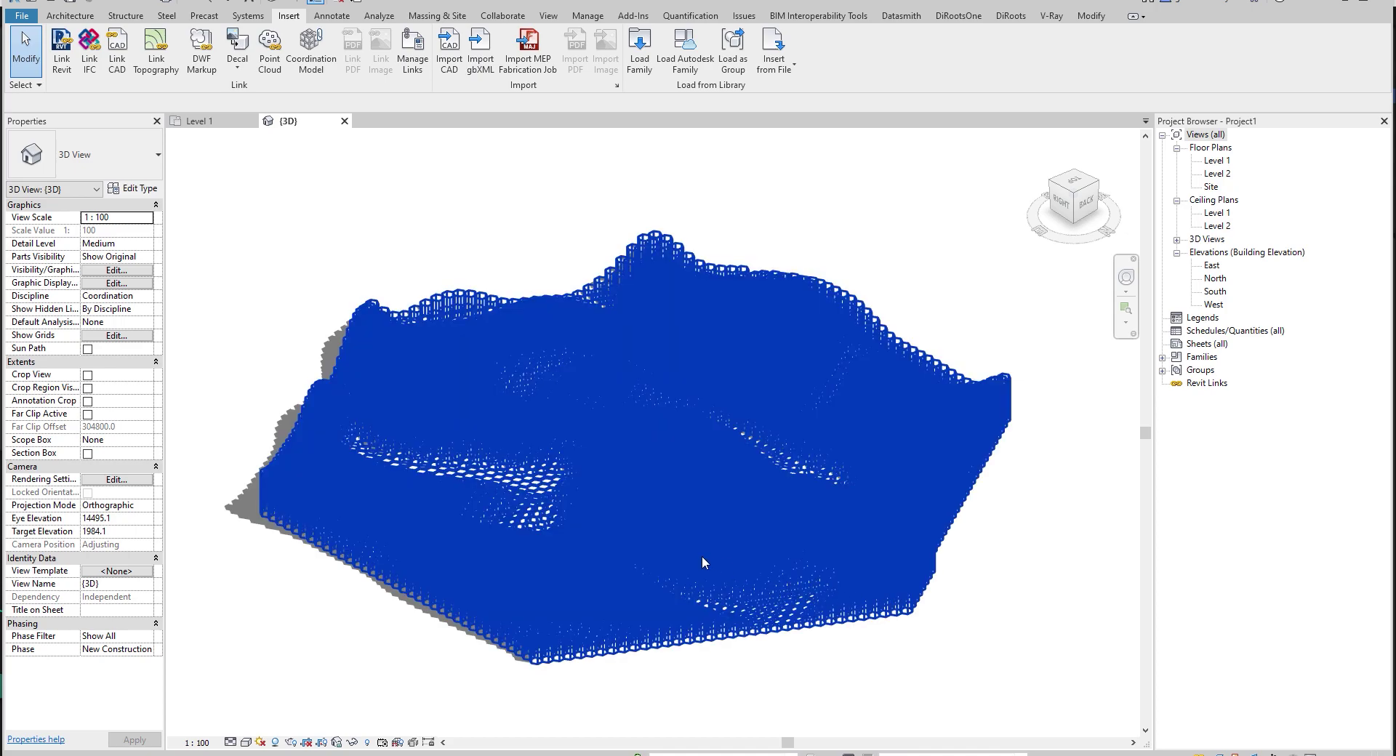
{"action": "left_click", "coordinate": [794, 499]}
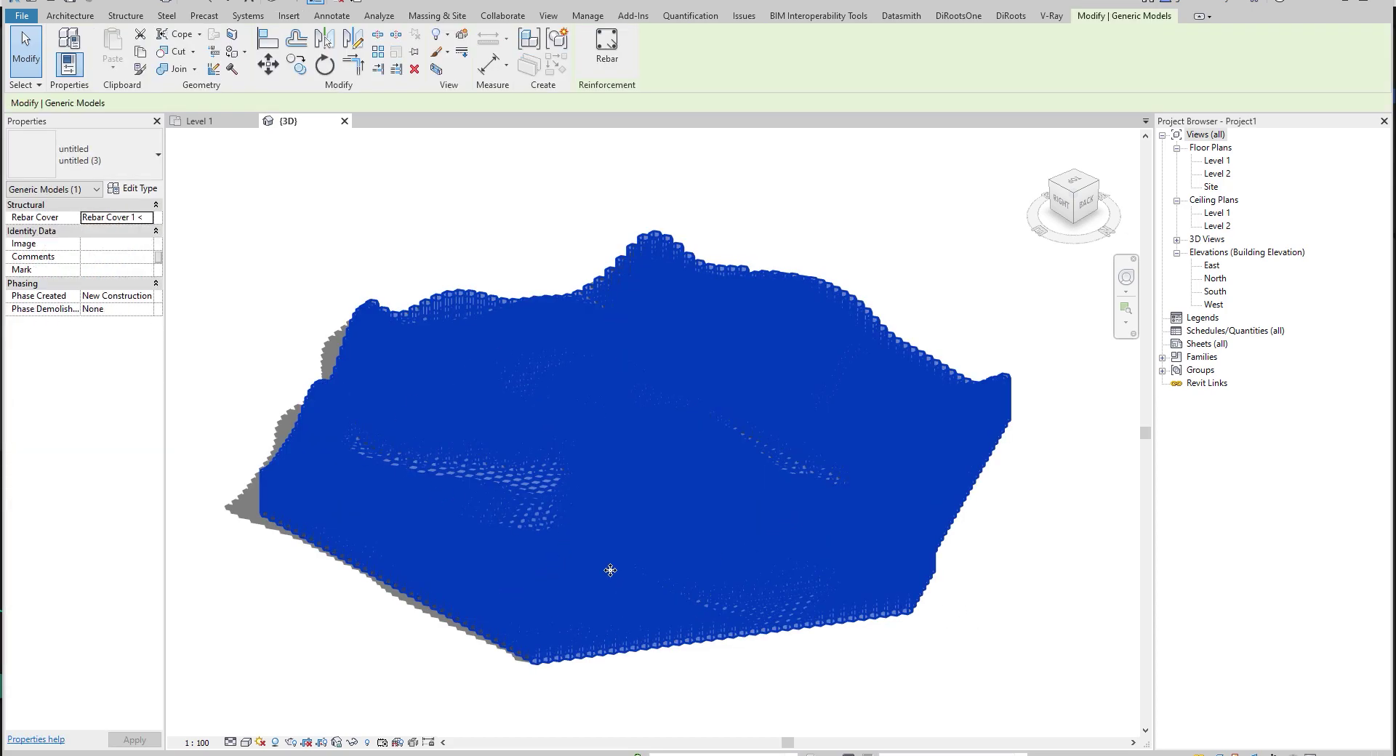
{"action": "left_click", "coordinate": [882, 262]}
{"action": "left_click", "coordinate": [773, 395]}
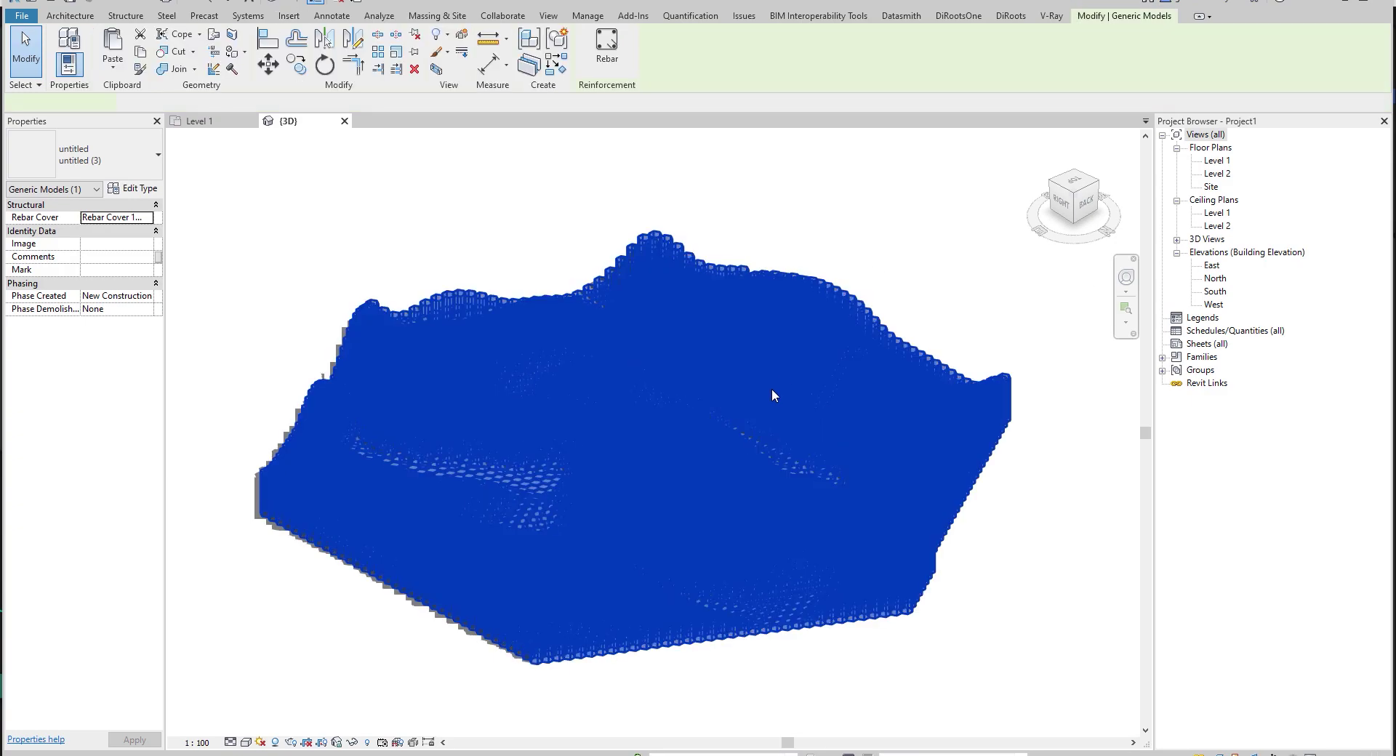
{"action": "left_click", "coordinate": [908, 249]}
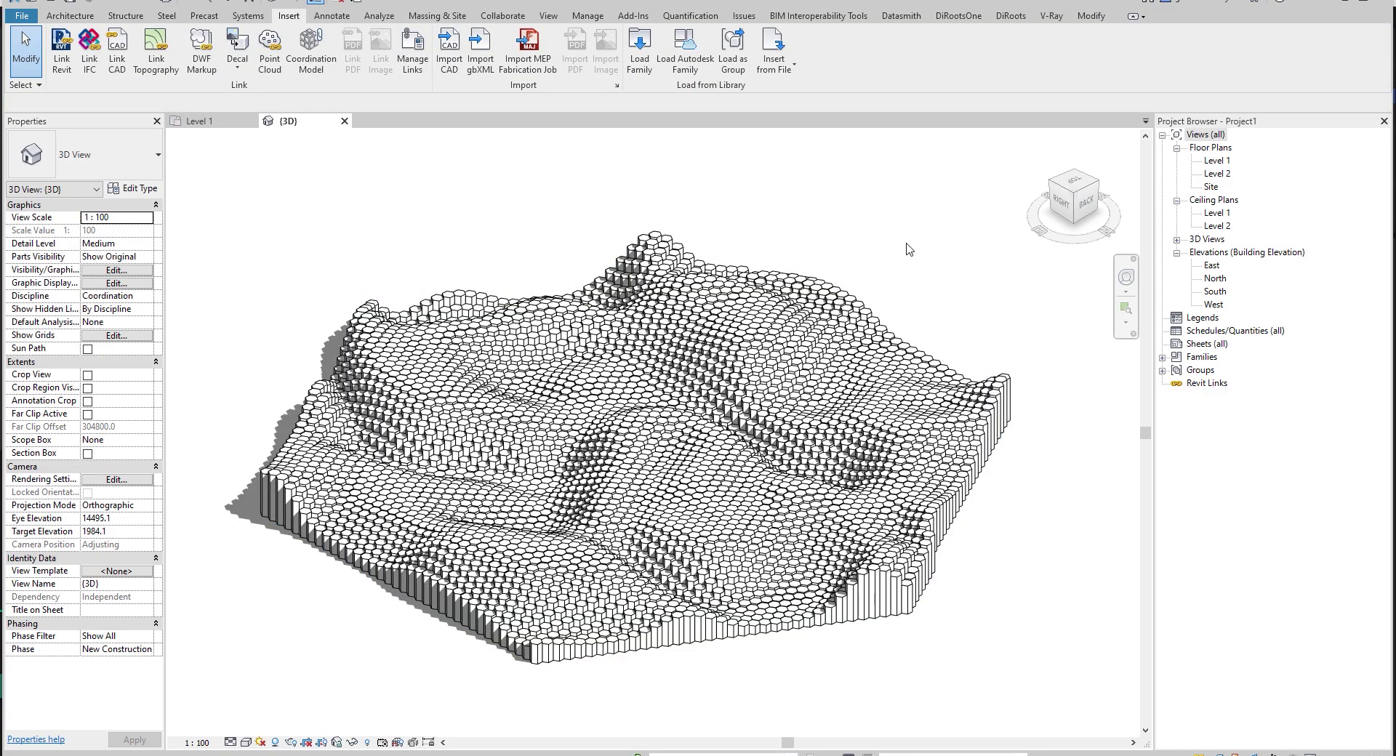
{"action": "left_click", "coordinate": [847, 347]}
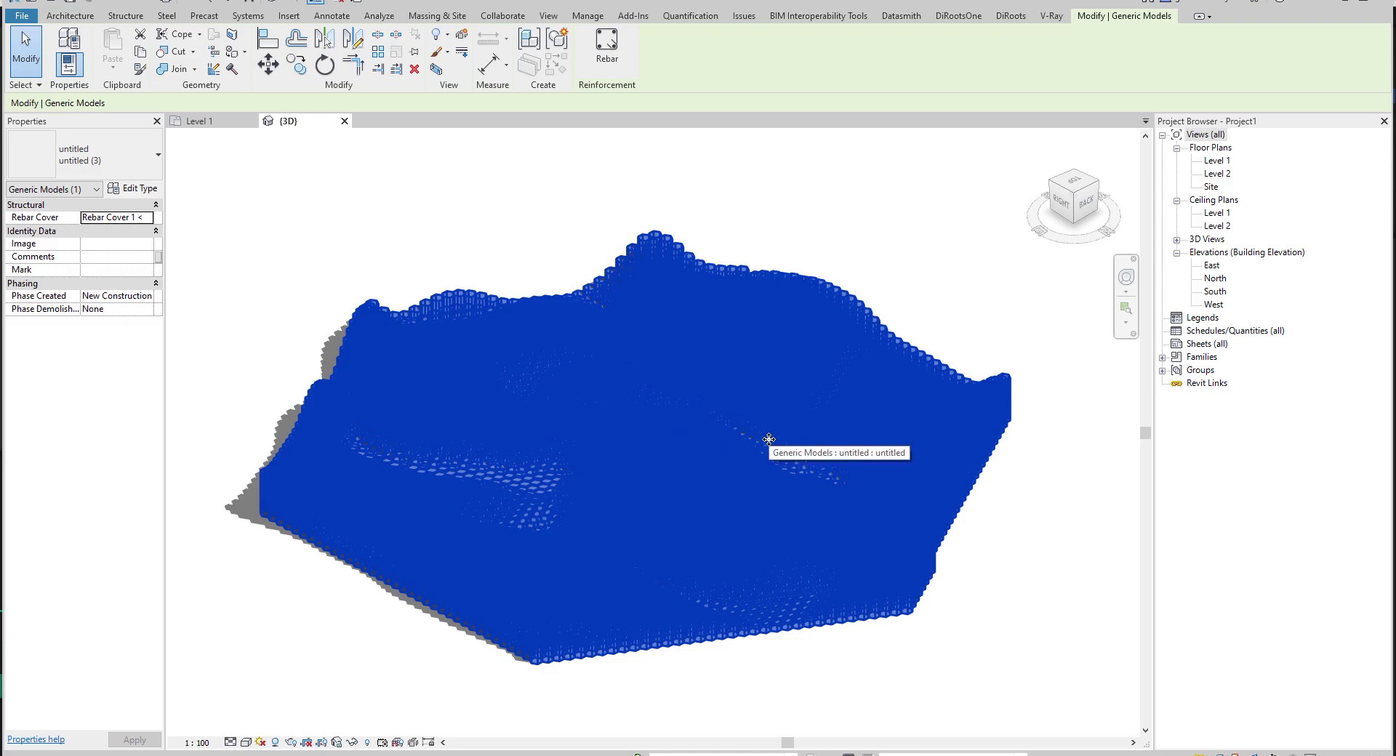
Select and deselect the hexagon-column model to review its opaque shaded display
{"action": "left_click", "coordinate": [980, 580]}
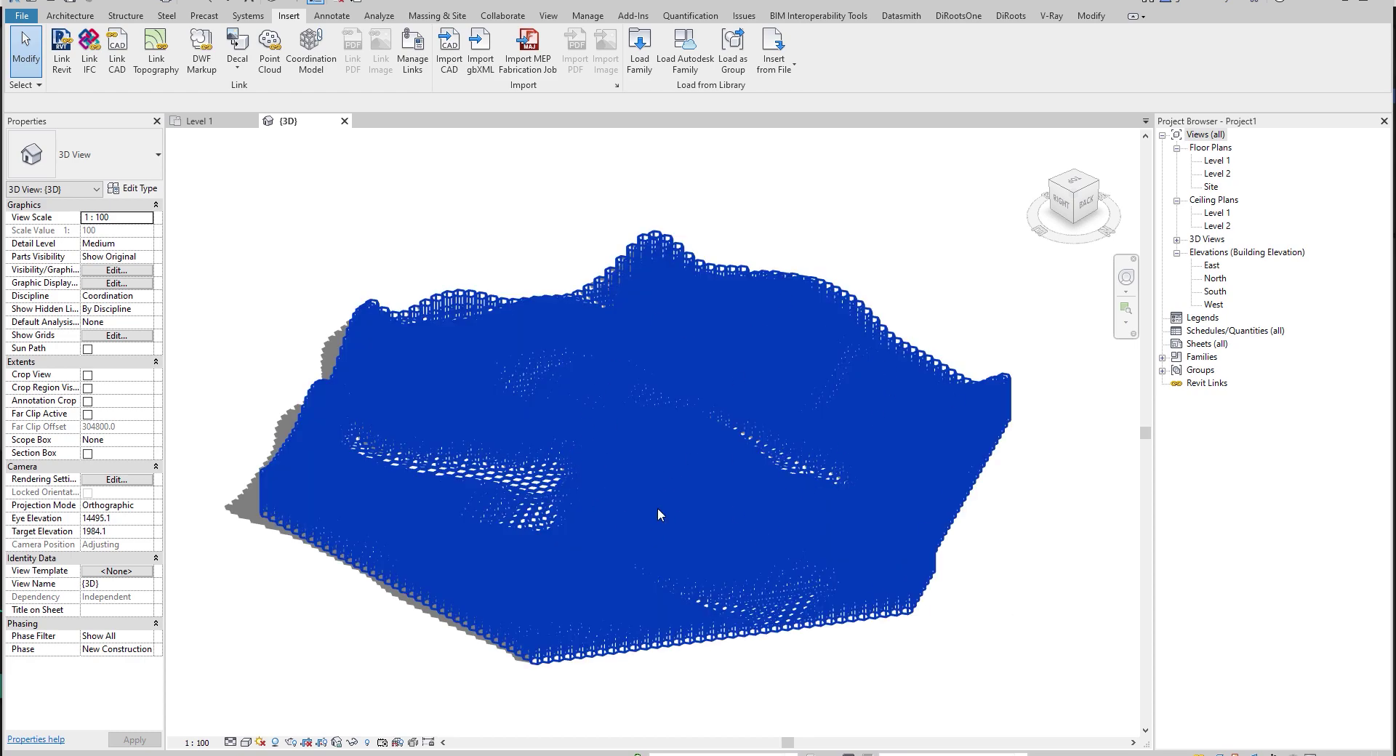
{"action": "left_click", "coordinate": [728, 509]}
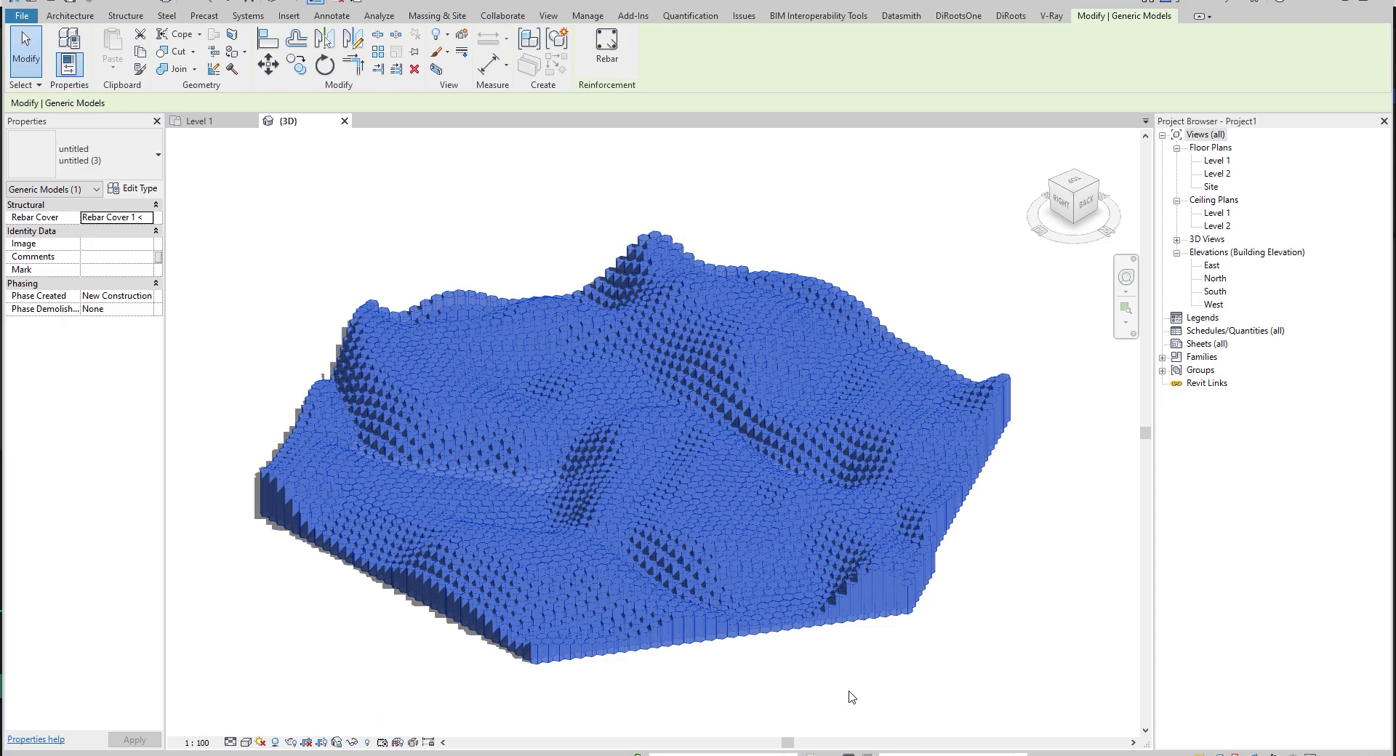
{"action": "left_click", "coordinate": [855, 695]}
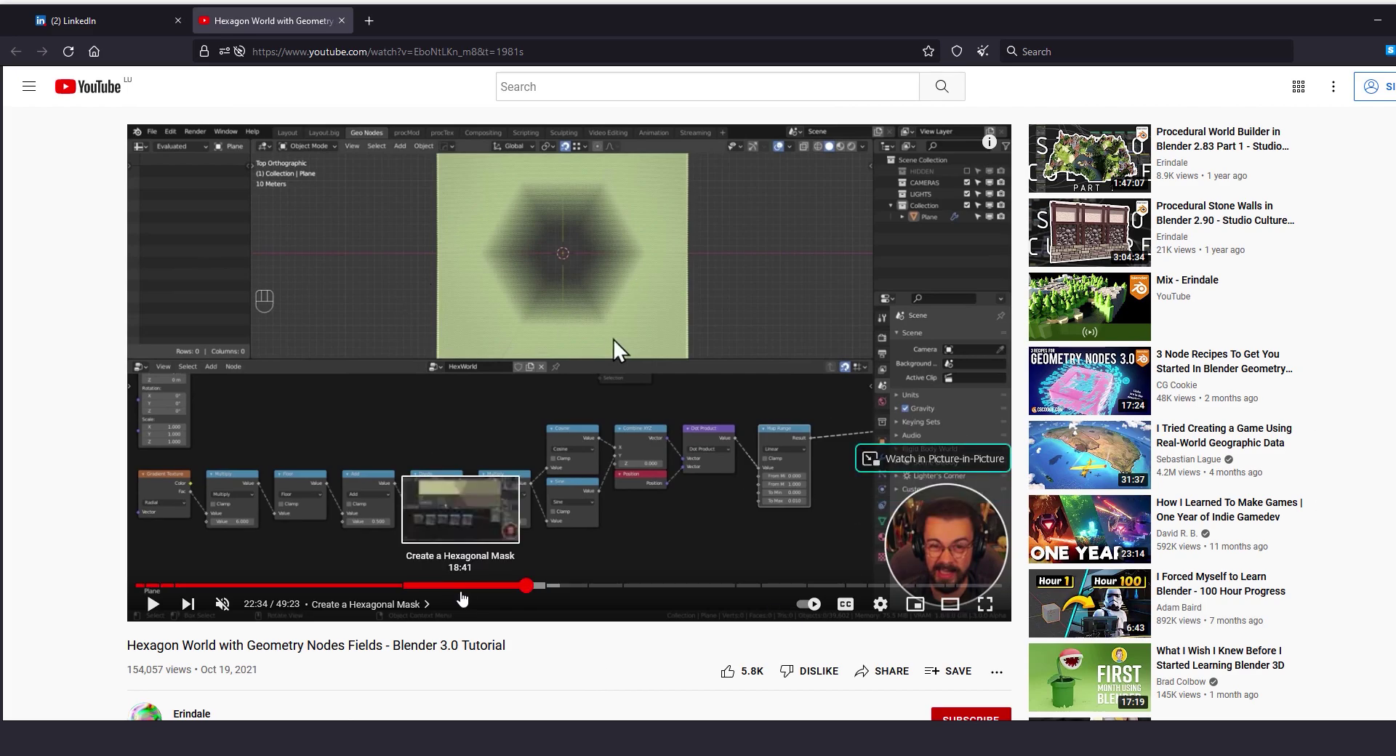
Jump the tutorial to the Create a Hexagonal Mask chapter at 18:41 and minimize the browser
{"action": "left_click", "coordinate": [461, 591]}
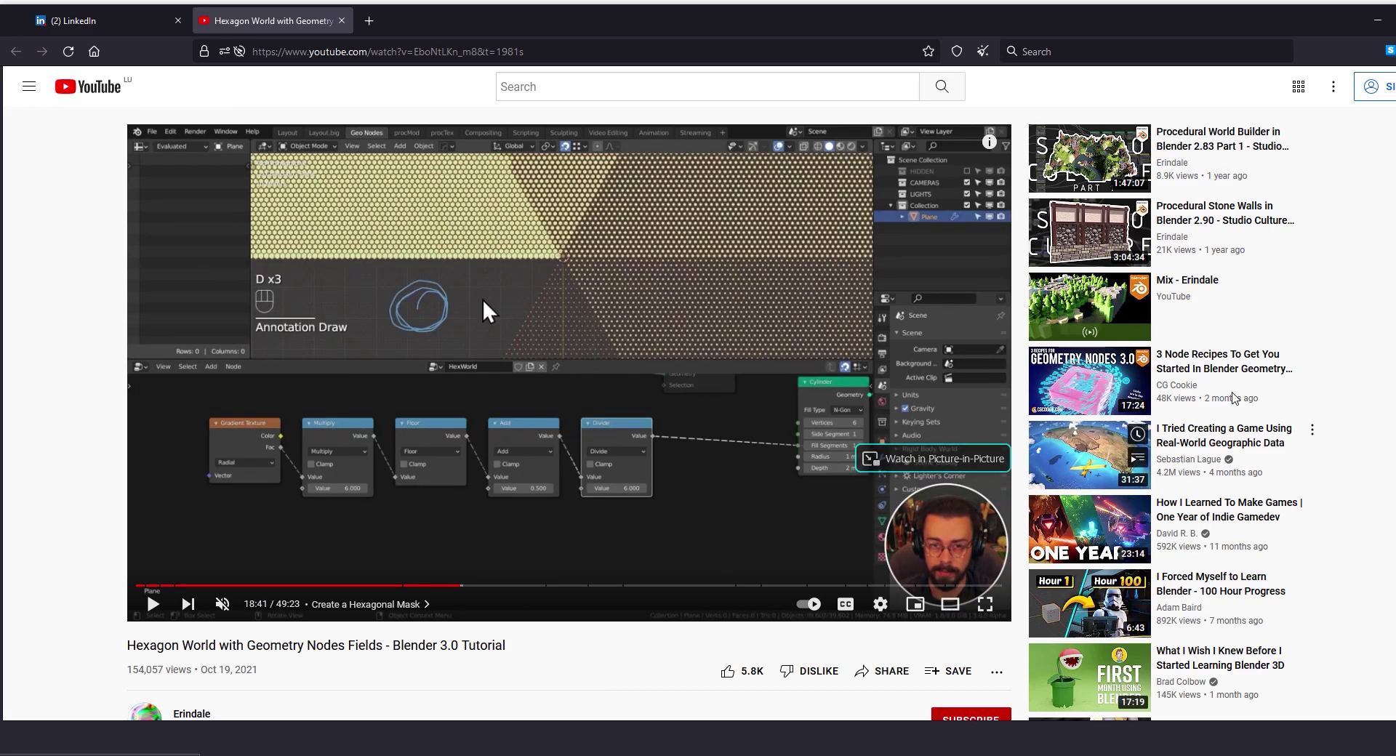
{"action": "left_click", "coordinate": [1371, 25]}
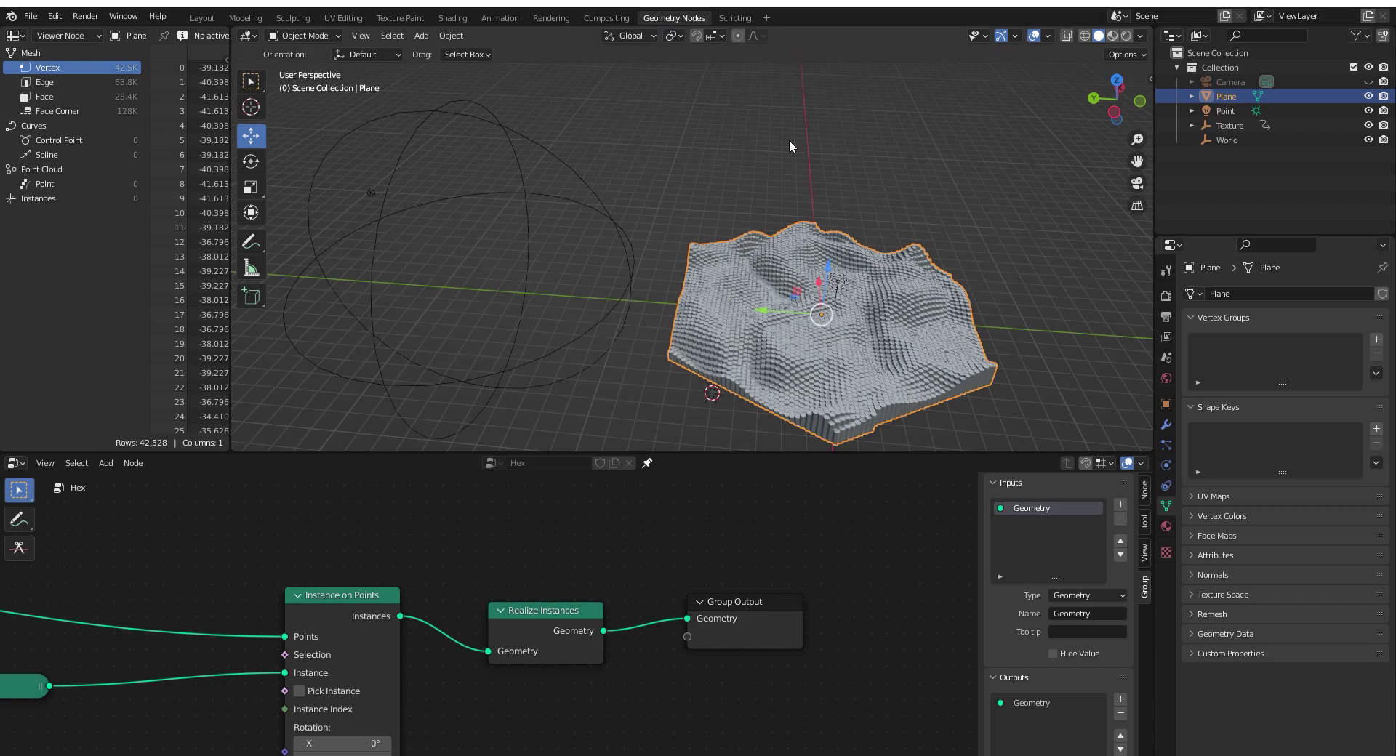
{"action": "scroll", "coordinate": [864, 609], "scroll_direction": "down", "scroll_amount": 4}
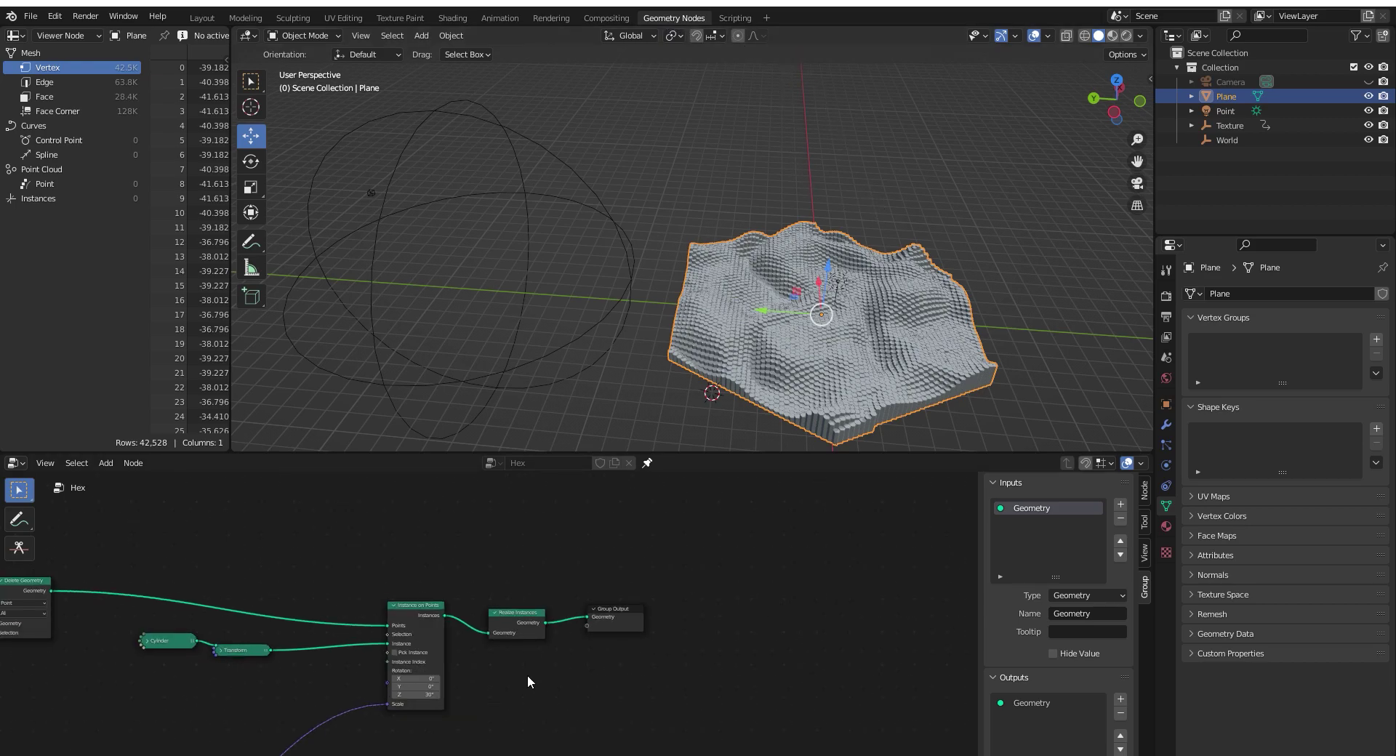
{"action": "middle_click_drag", "start_coordinate": [528, 682], "coordinate": [637, 645]}
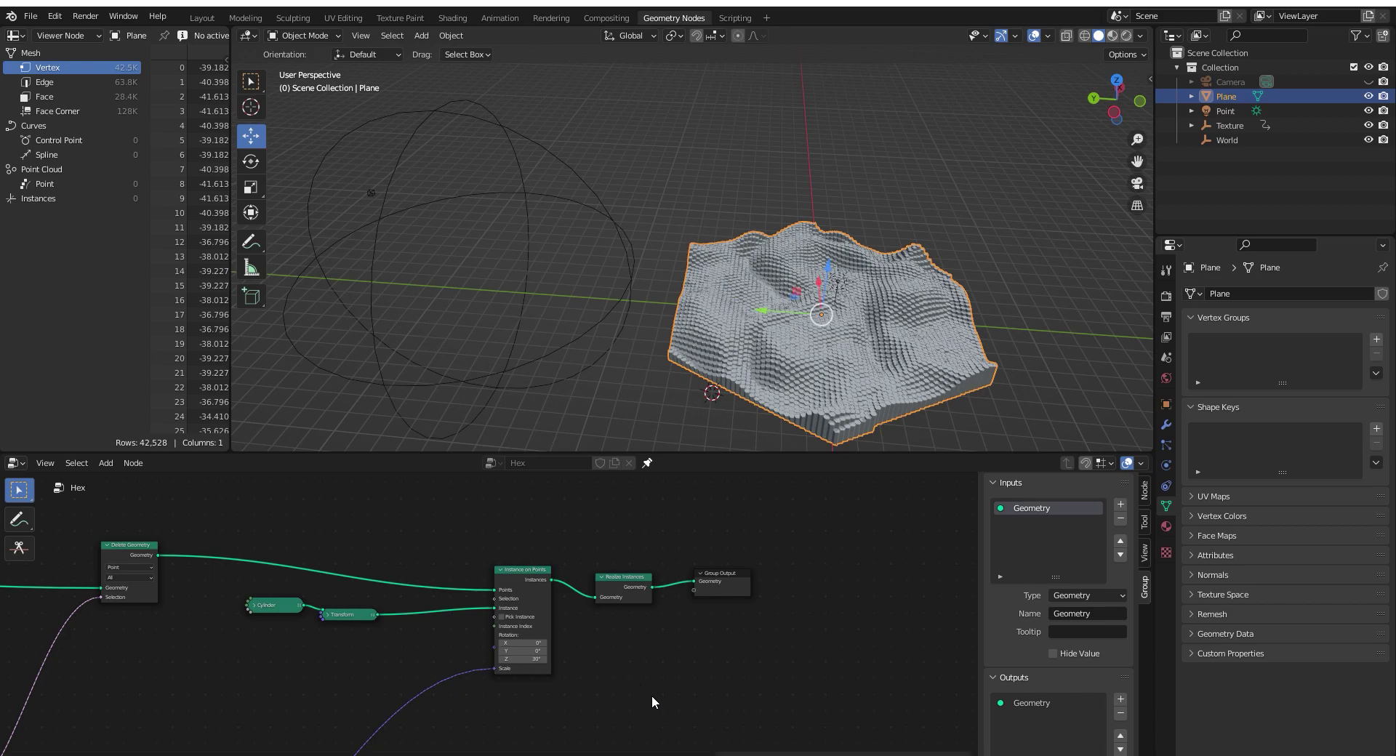